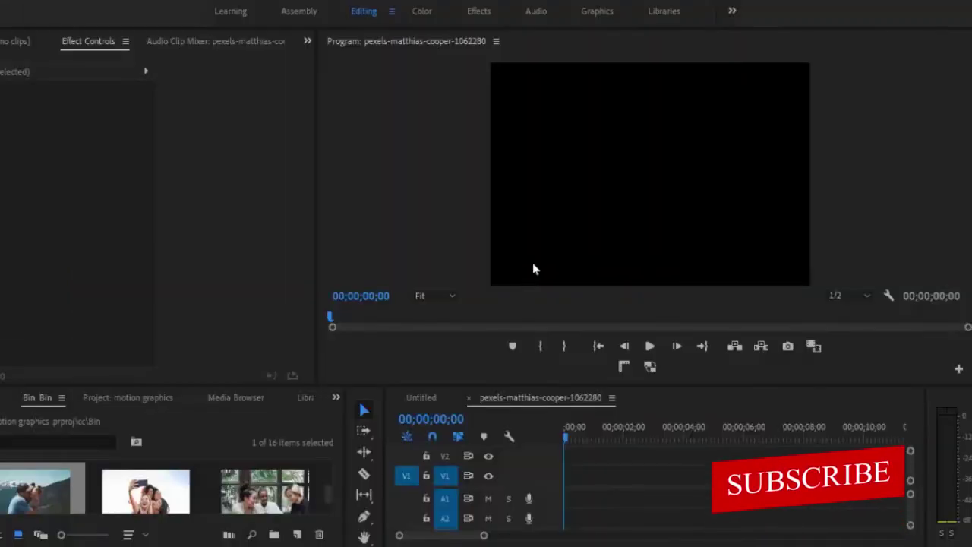
- Place the photo of the man hugging a child at the start of track V1 and park the playhead at 00;00;03;26
drag(19, 500, 545, 480)
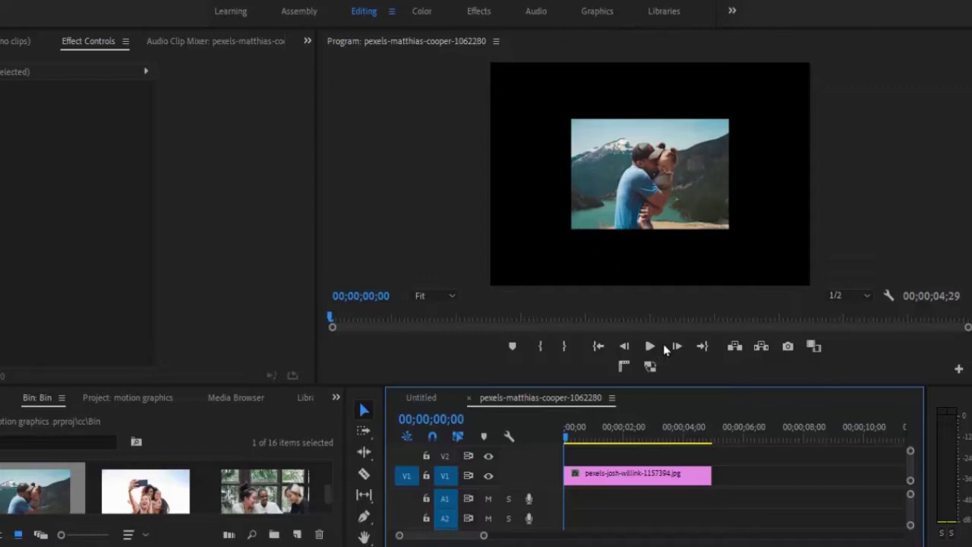
click(714, 427)
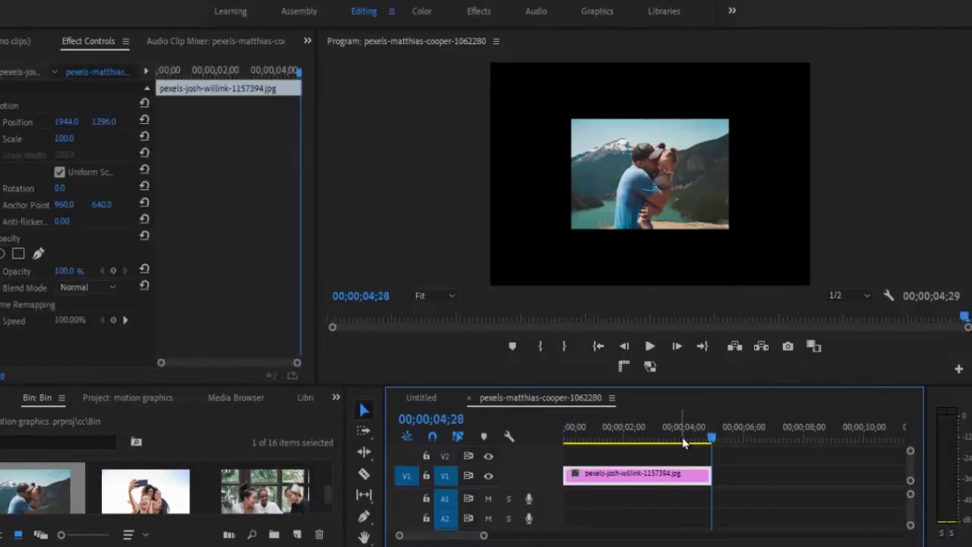
click(679, 442)
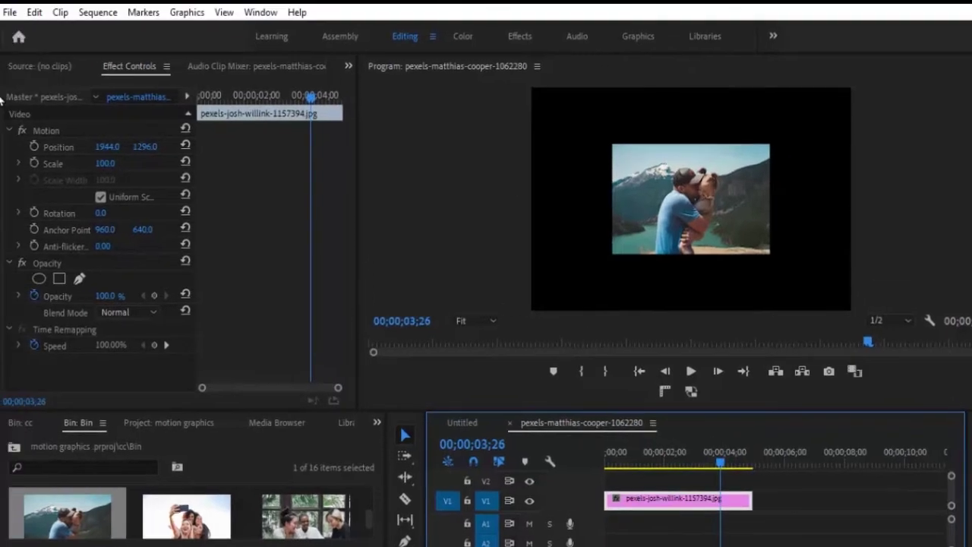
- Check the default still image duration in the Timeline preferences
click(30, 14)
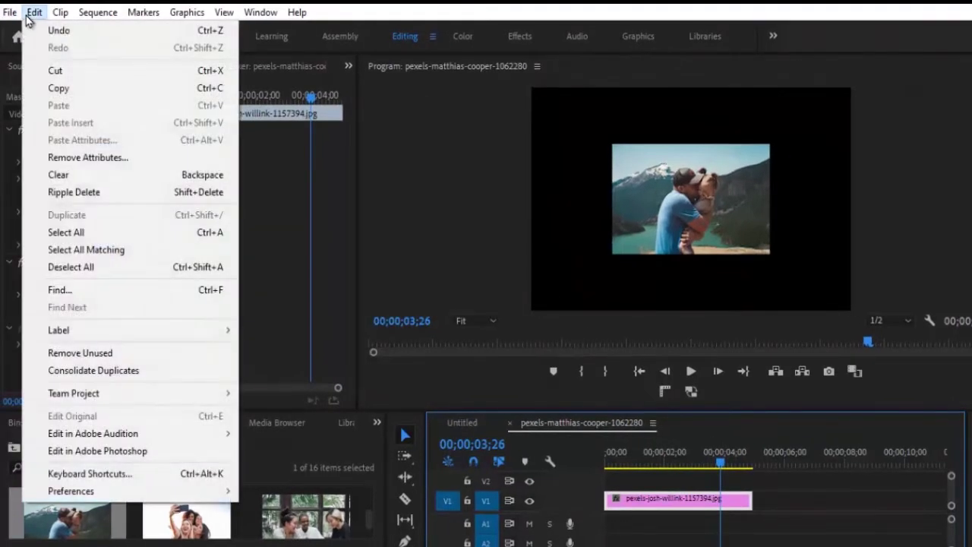
mouse_move(138, 492)
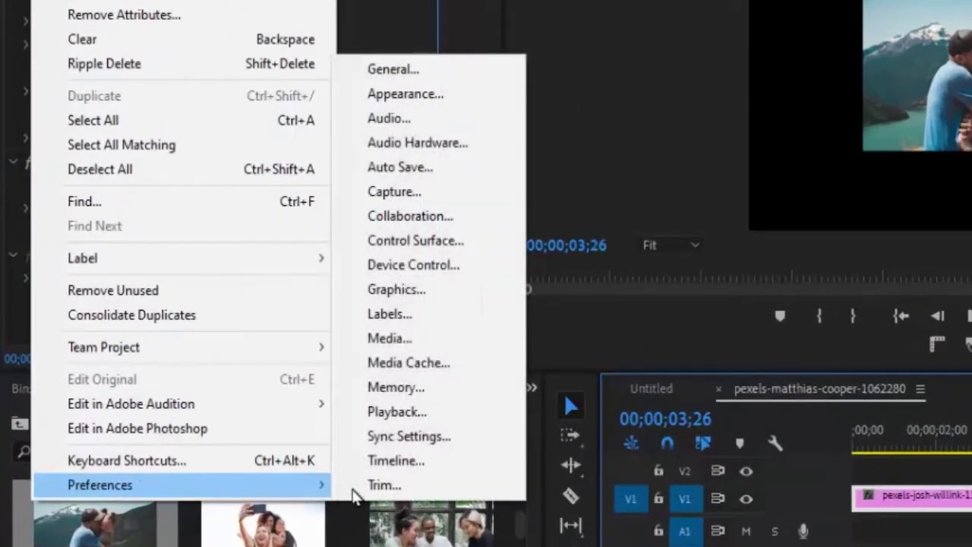
click(396, 461)
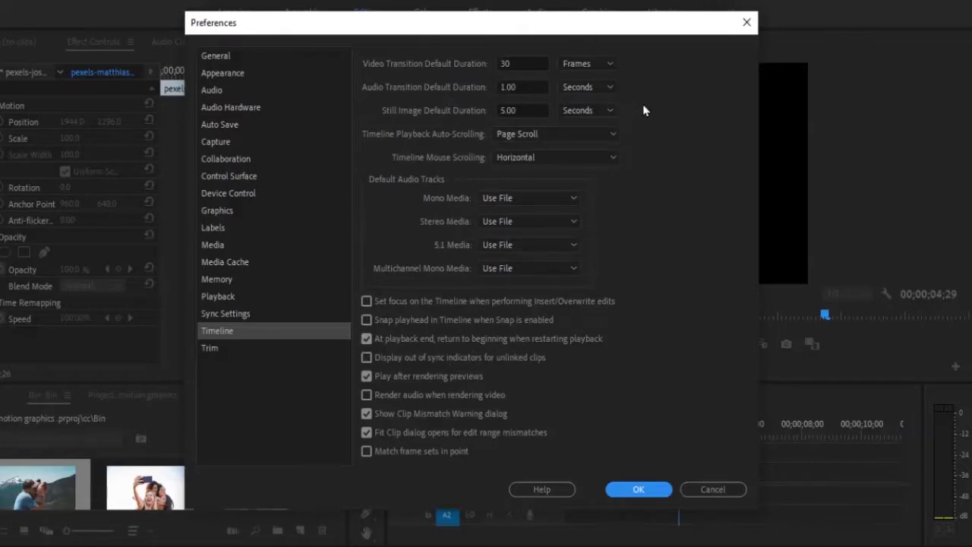
click(655, 491)
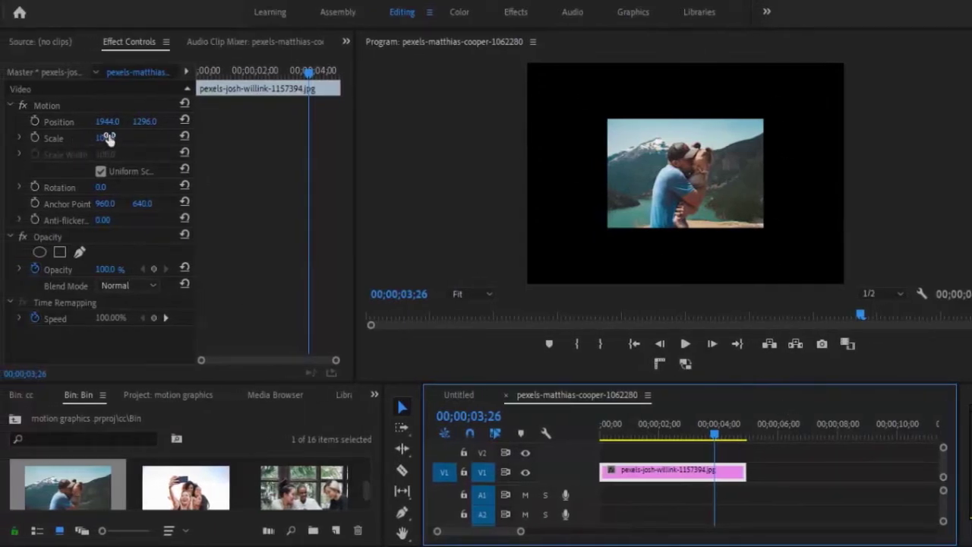
- Scale the photo on V1 to 204 so it fills the frame
click(108, 139)
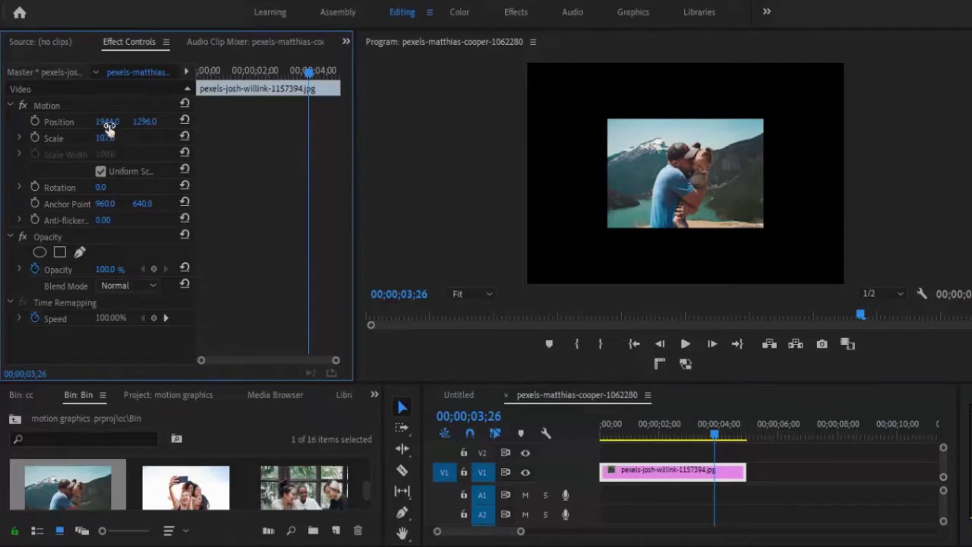
mouse_move(109, 128)
mouse_down()
mouse_move(102, 58)
mouse_move(116, 144)
mouse_up()
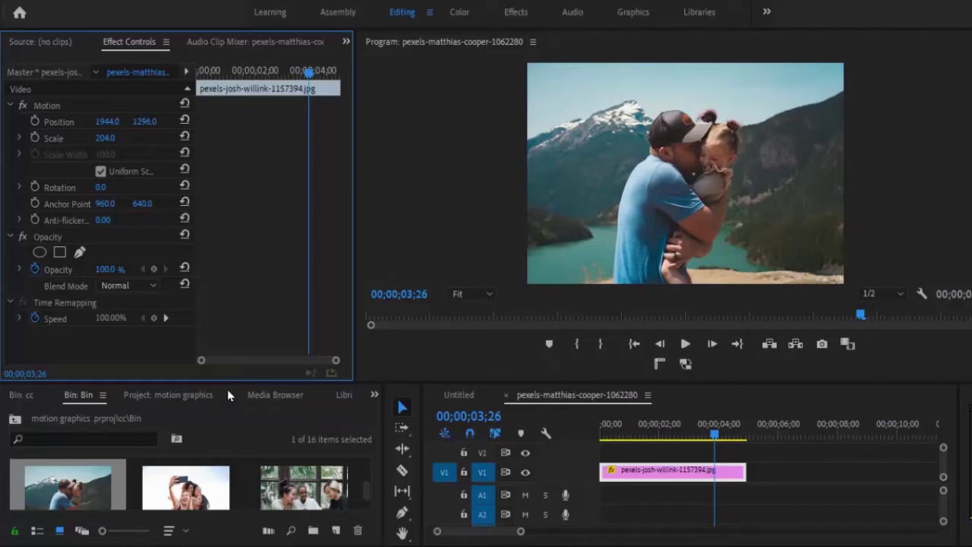
- Add thirteen more bin photos to V1 directly after the first clip, leaving out the already used photo and the pexels-charlotte one
drag(228, 383, 219, 218)
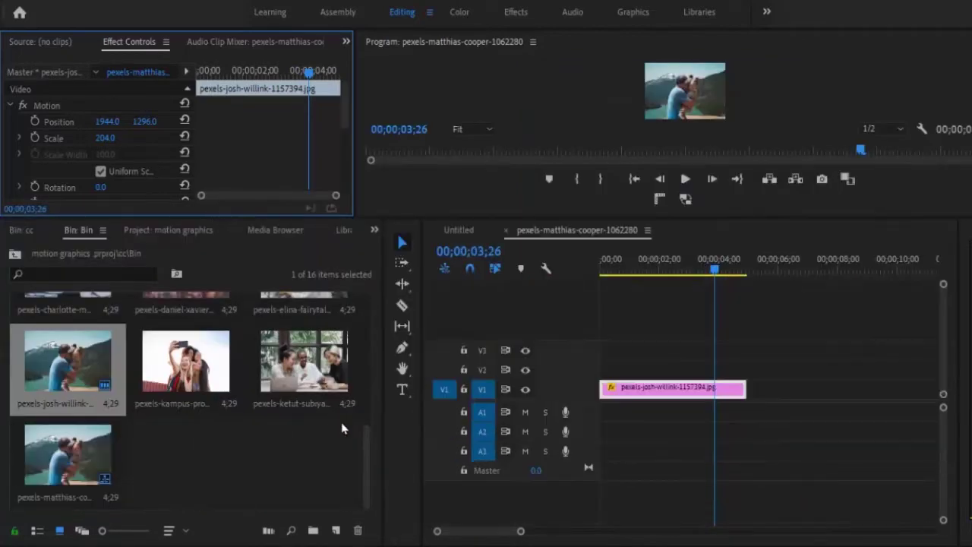
drag(366, 460, 364, 327)
click(68, 328)
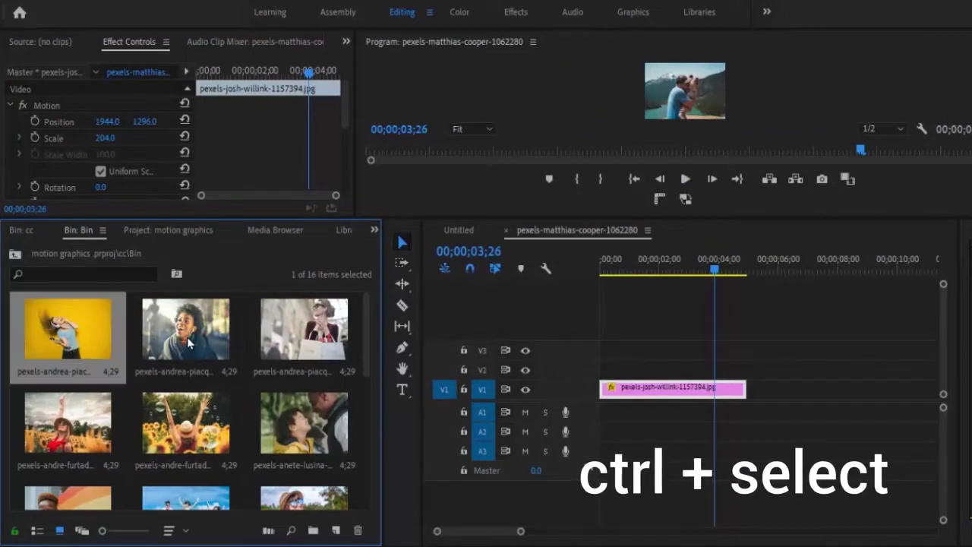
ctrl+click(185, 328)
ctrl+click(307, 347)
ctrl+click(68, 422)
ctrl+click(185, 422)
ctrl+click(304, 423)
scroll(304, 423, down, 3)
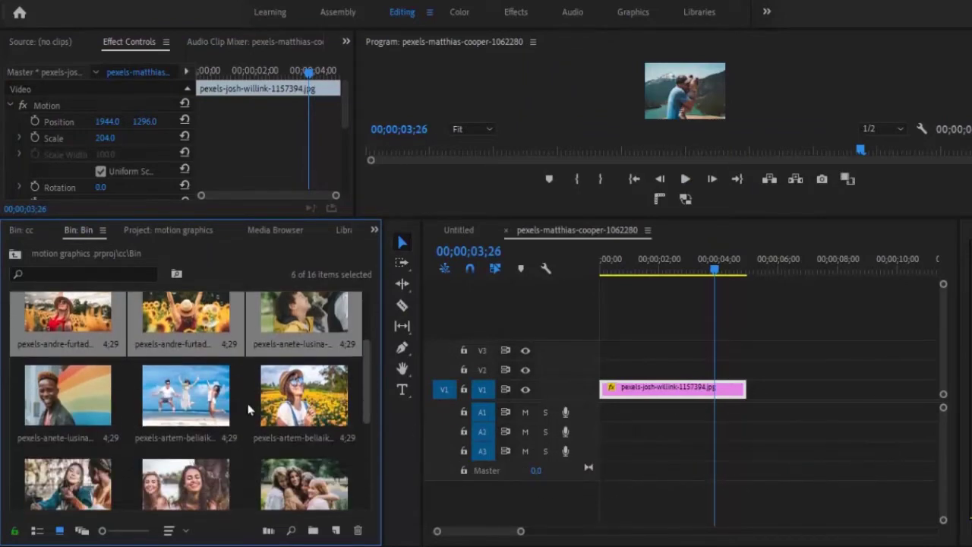
ctrl+click(67, 395)
ctrl+click(225, 416)
ctrl+click(311, 409)
scroll(361, 439, down, 3)
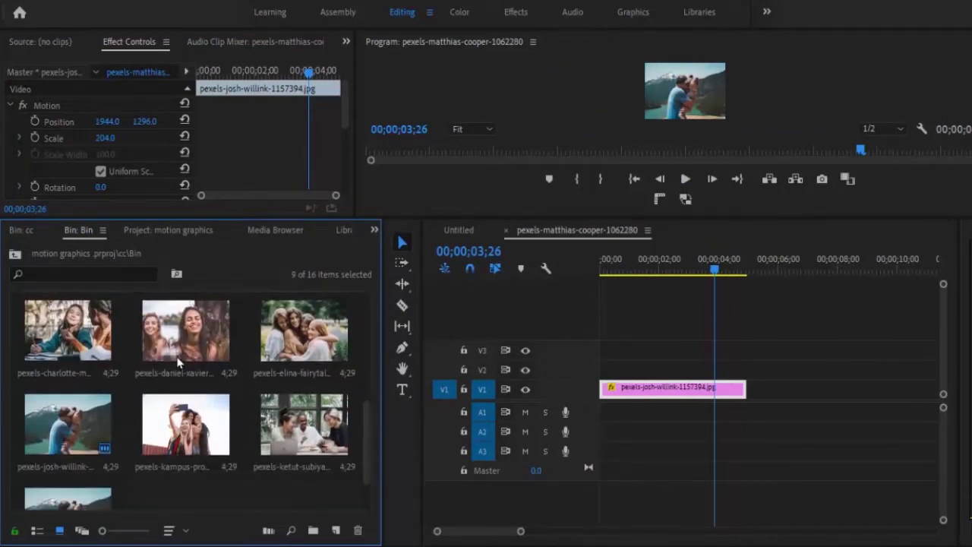
ctrl+click(174, 346)
ctrl+click(315, 344)
ctrl+click(189, 439)
ctrl+click(307, 421)
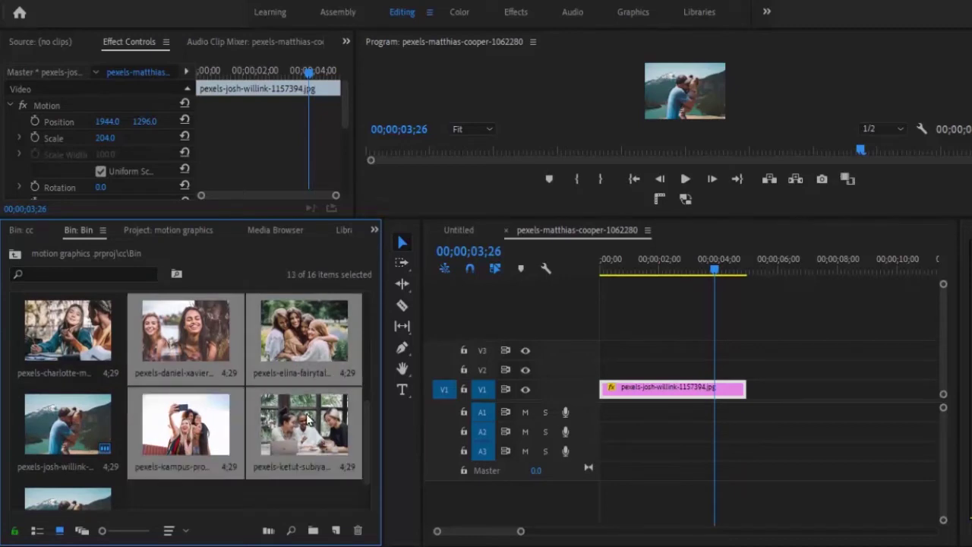
drag(357, 411, 748, 387)
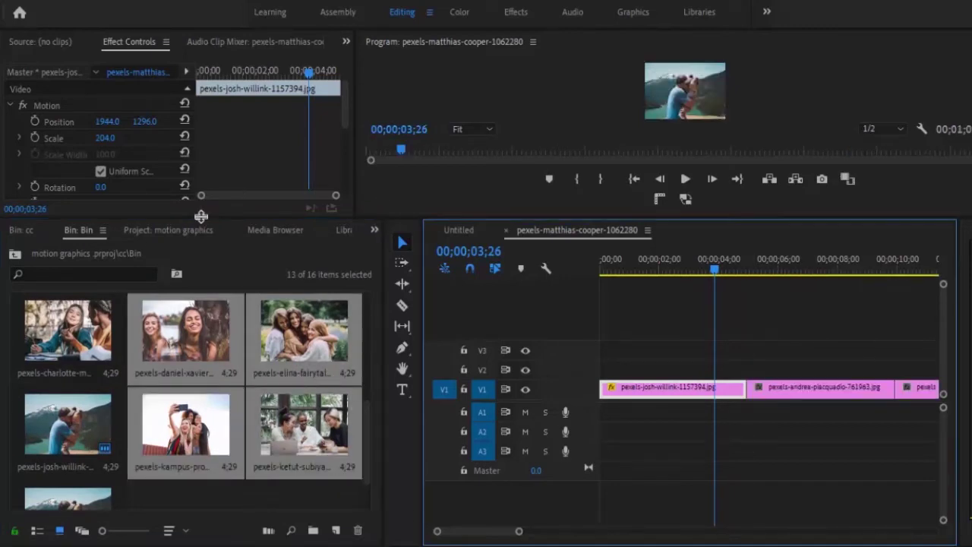
- Play the sequence from the first photo into the second to check their framing, then return to the first photo
drag(199, 218, 200, 340)
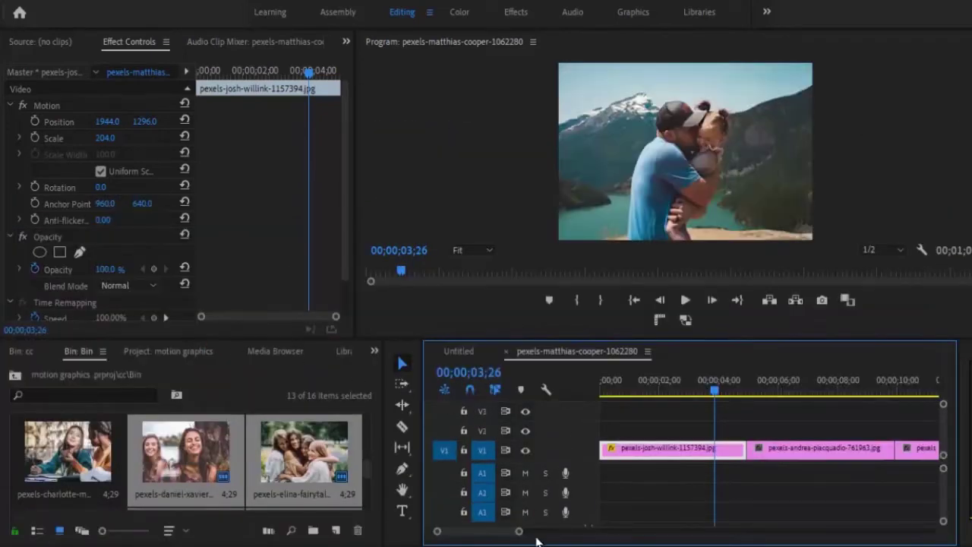
drag(519, 531, 625, 532)
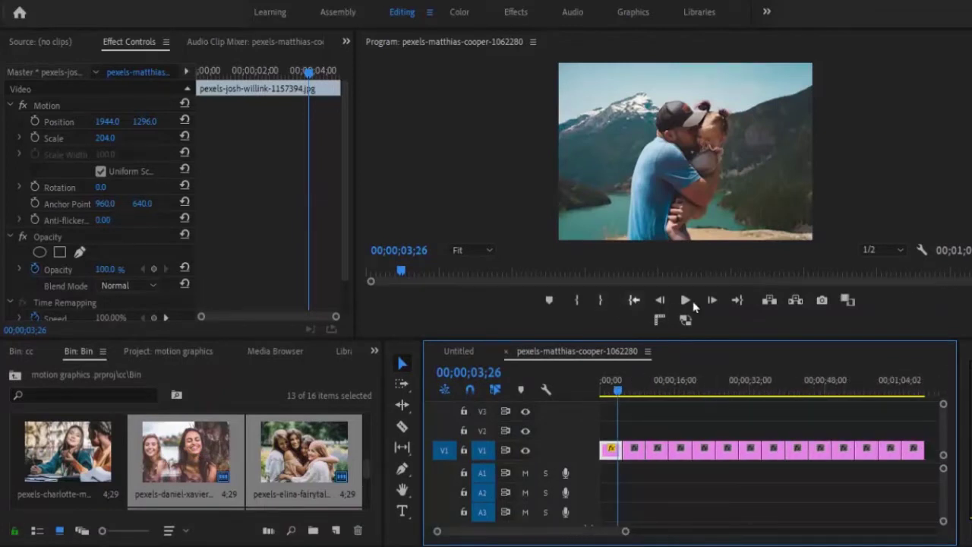
click(684, 301)
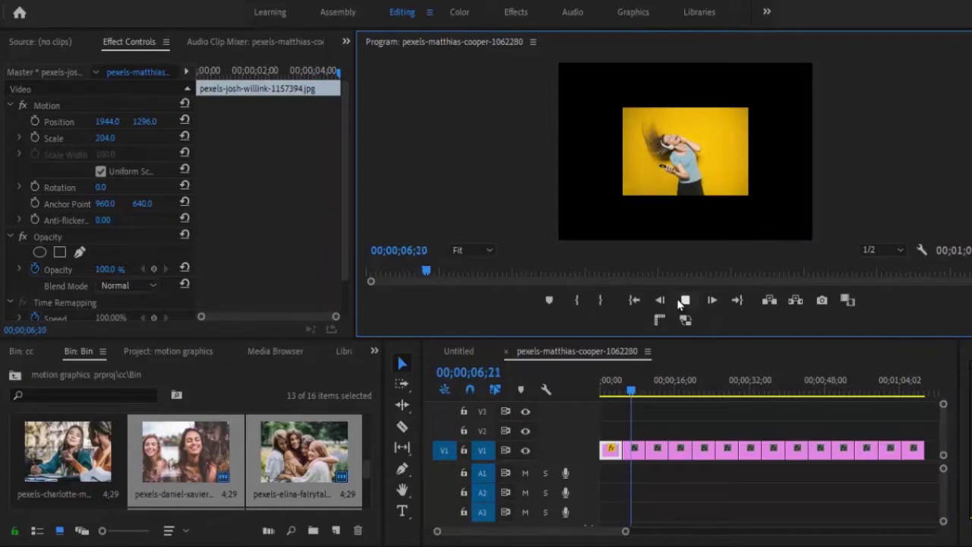
key(space)
click(616, 391)
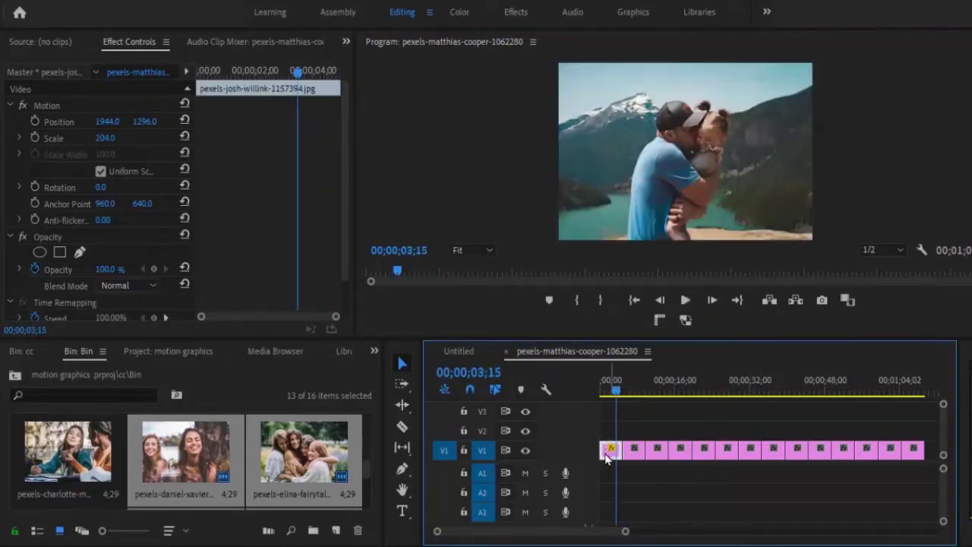
- Copy the first clip's attributes and paste its Motion settings onto all the other clips on V1
right_click(611, 453)
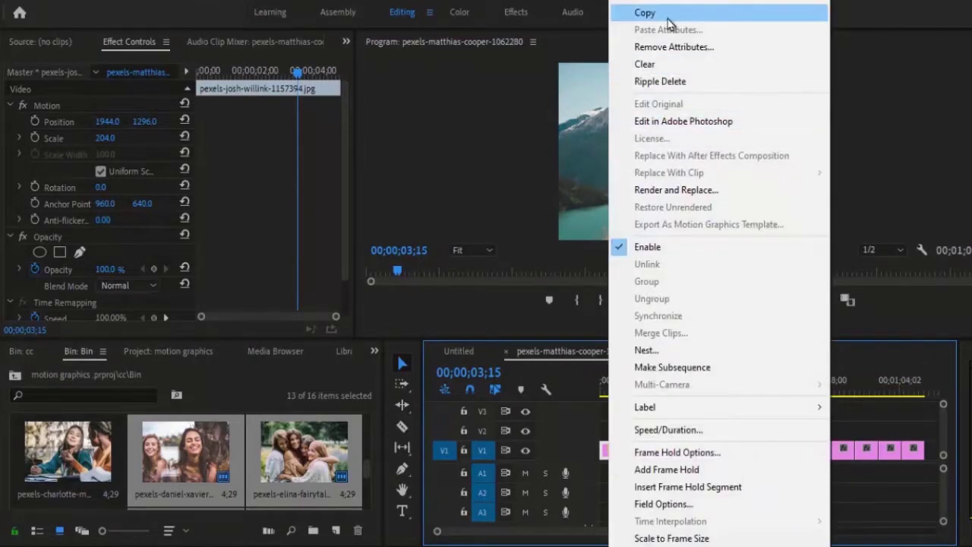
click(667, 15)
drag(927, 481, 640, 440)
right_click(640, 452)
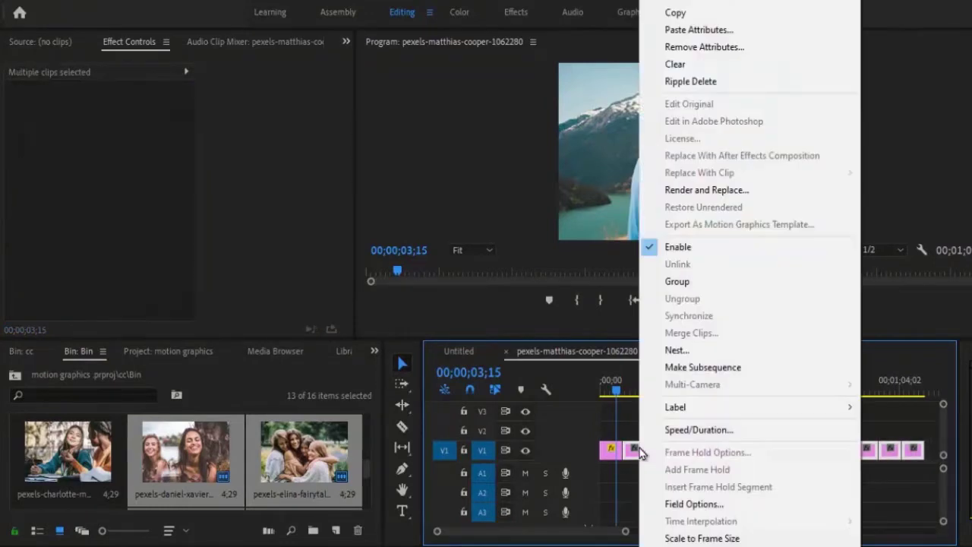
click(727, 30)
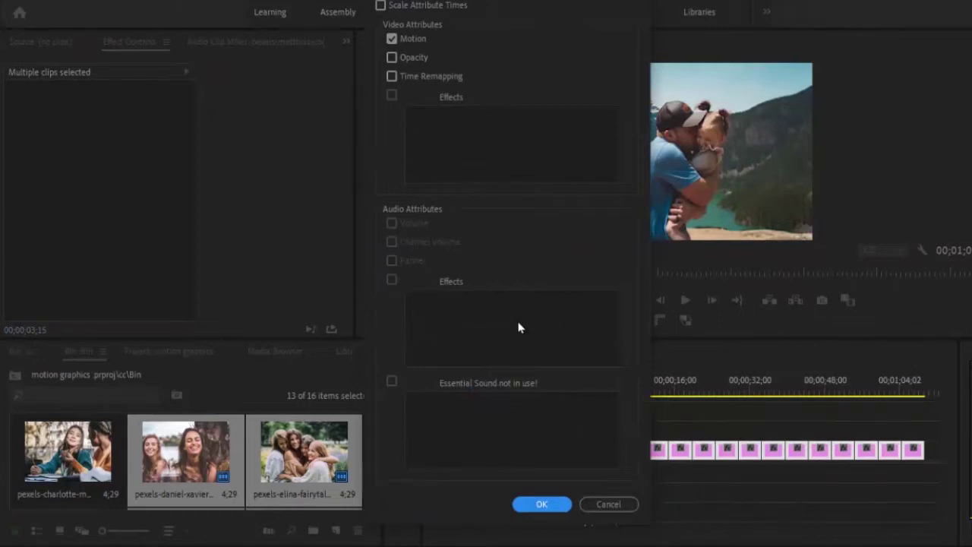
click(541, 505)
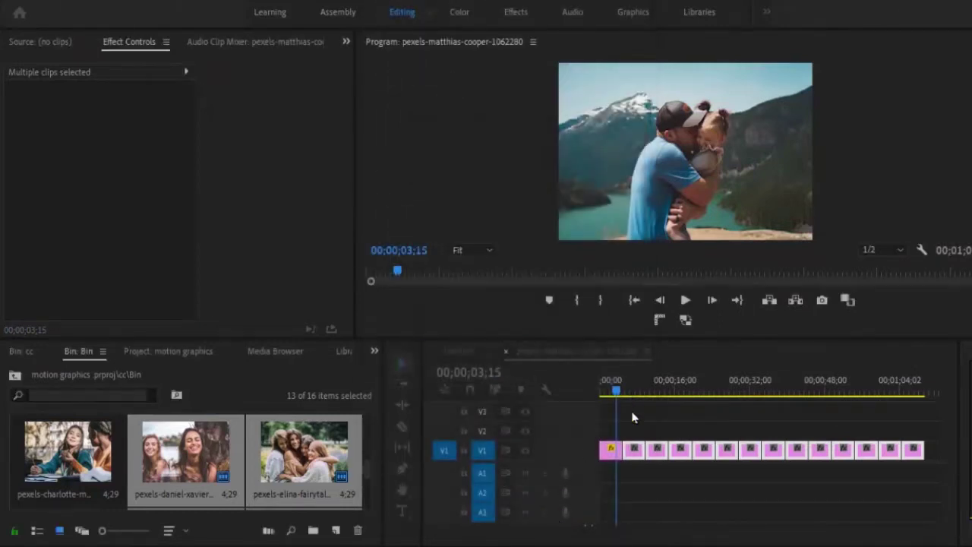
- Review the framing of the next photos and shift the shopping-bags photo's horizontal position to about 1915
drag(615, 392, 635, 415)
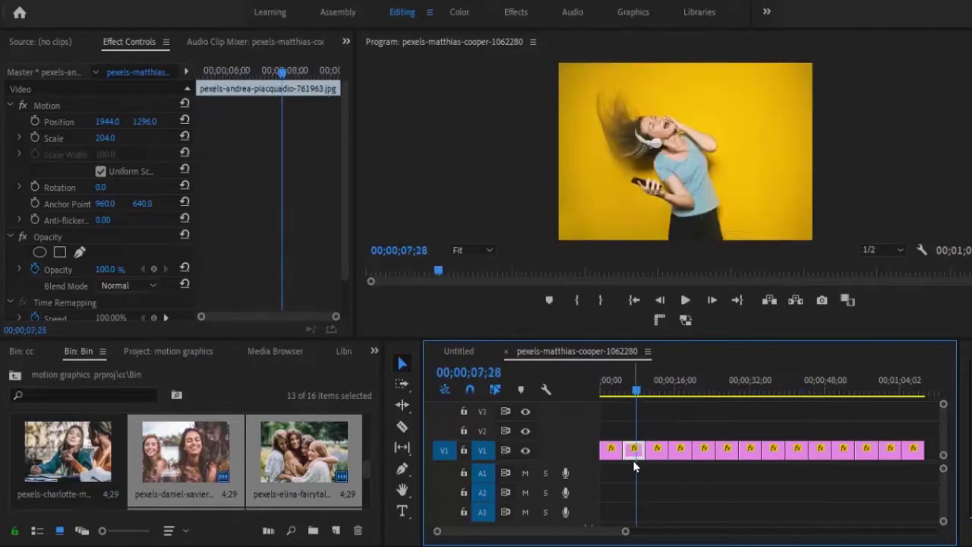
click(657, 390)
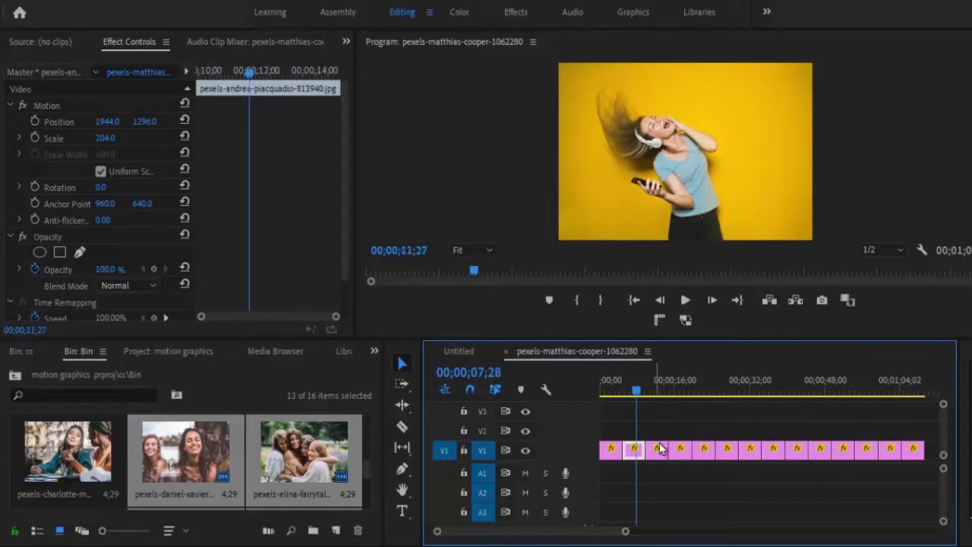
click(682, 391)
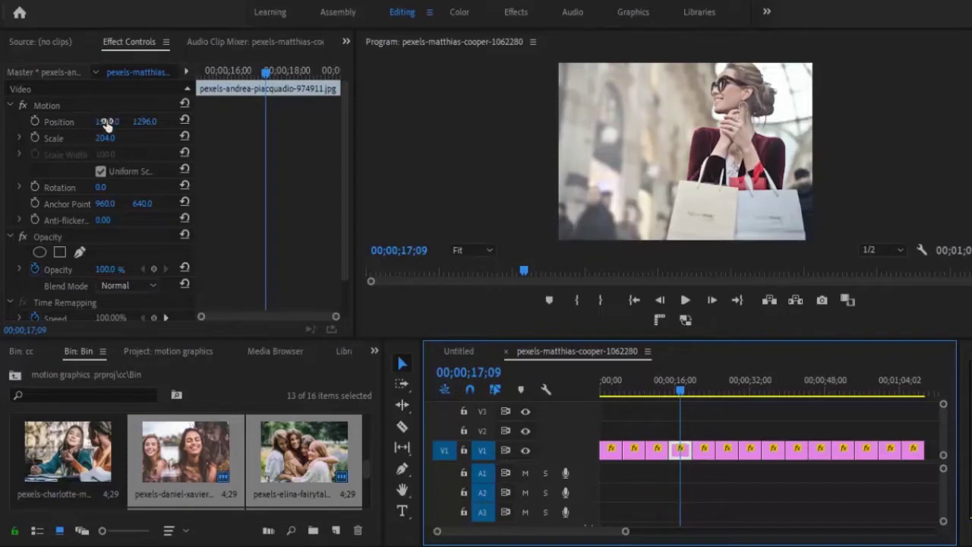
click(106, 123)
drag(106, 123, 125, 171)
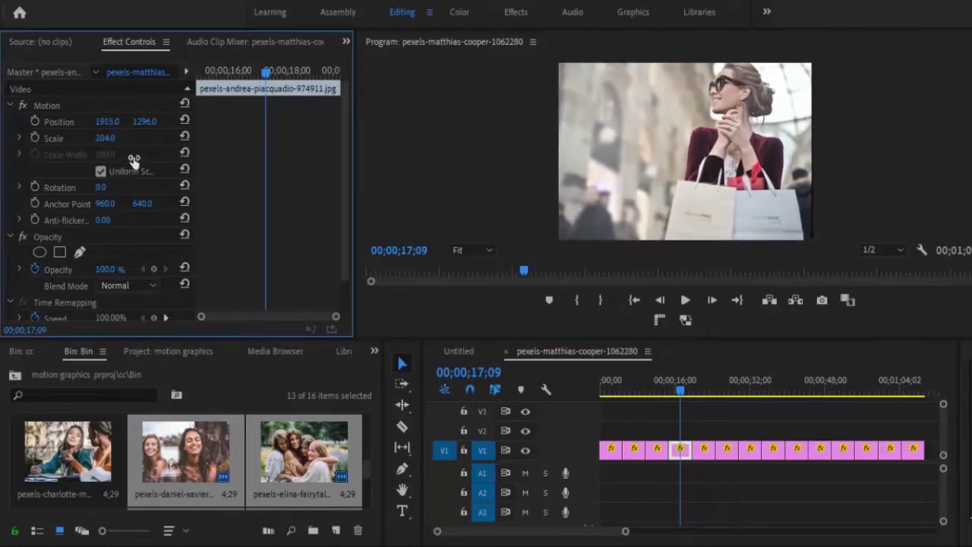
- Duplicate all the V1 clips onto track V2 directly above and turn off V2's output
drag(684, 389, 633, 372)
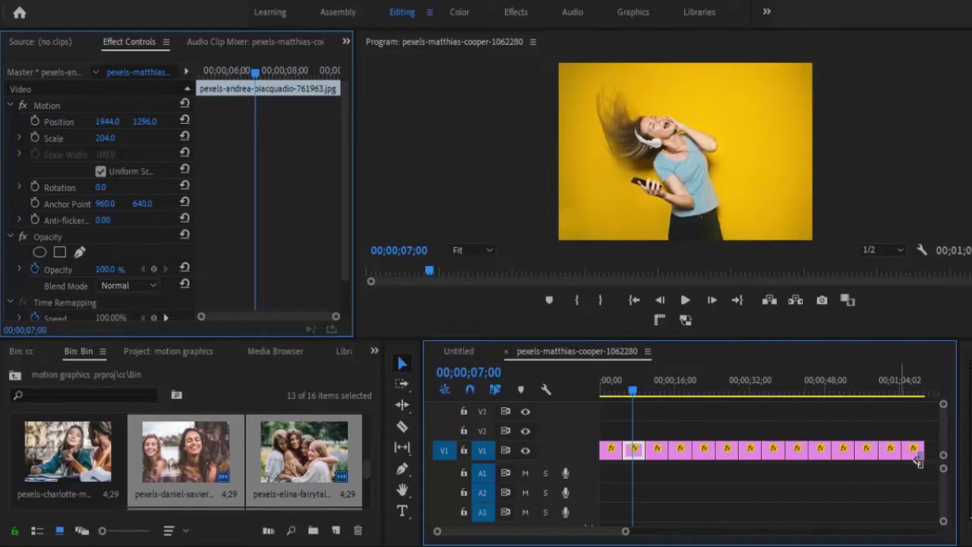
drag(933, 462, 604, 442)
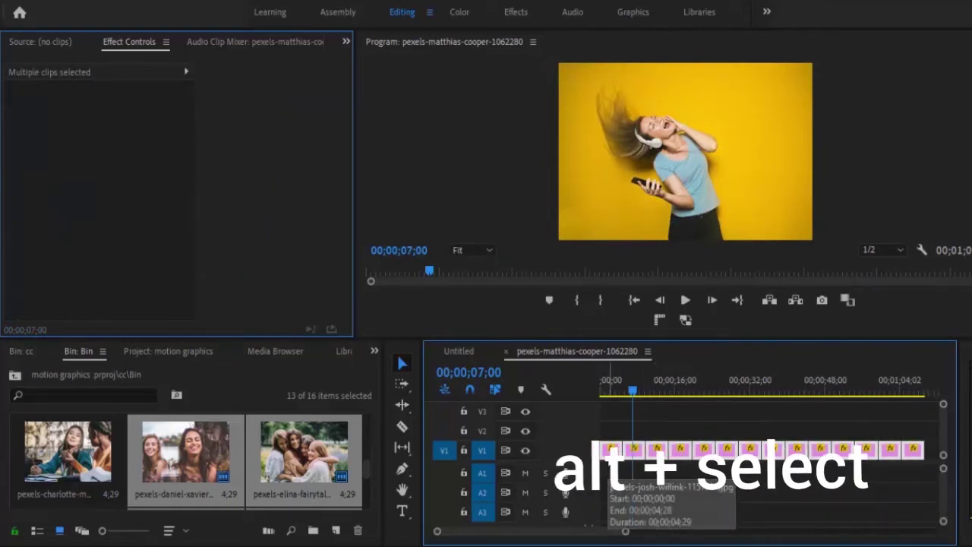
drag(610, 454, 612, 442)
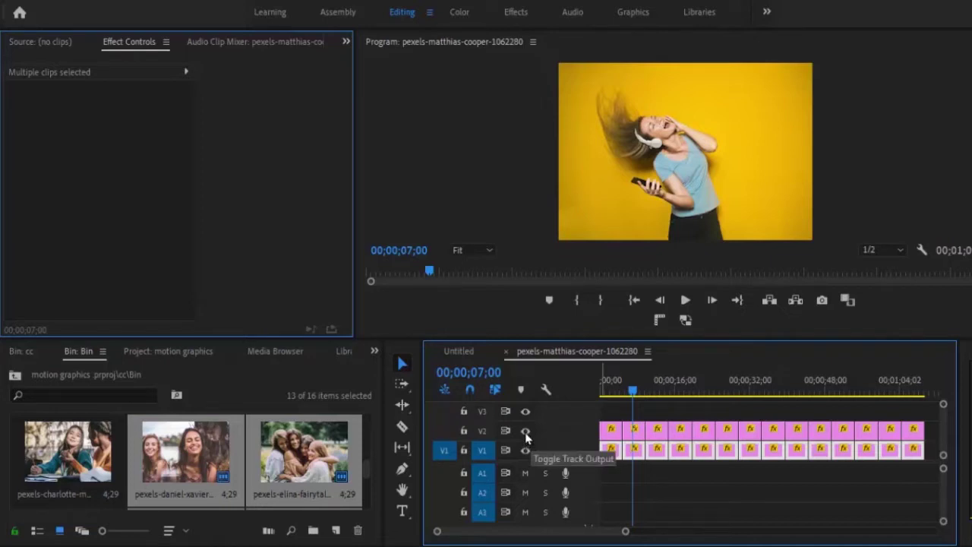
click(525, 431)
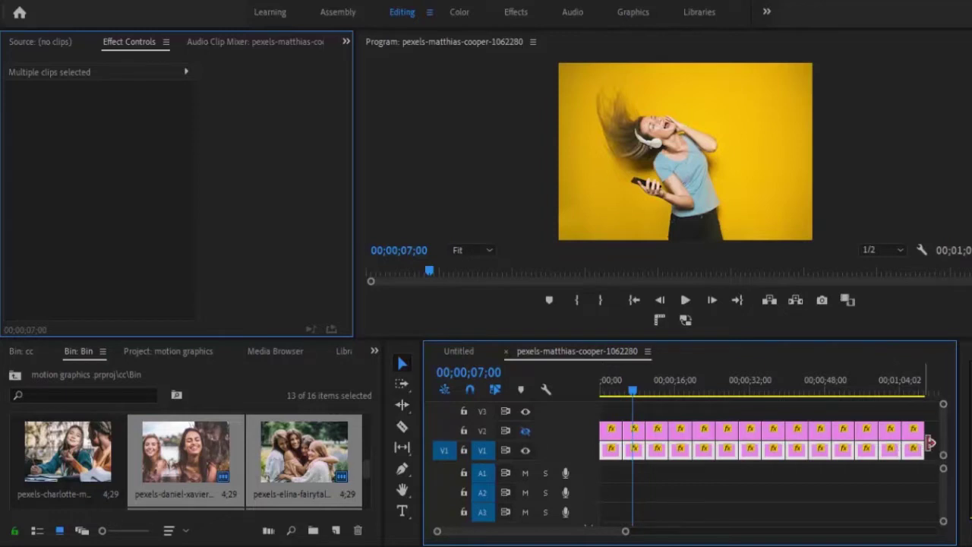
- Find Gaussian Blur among the effects and apply it to the first clip on V1
click(920, 451)
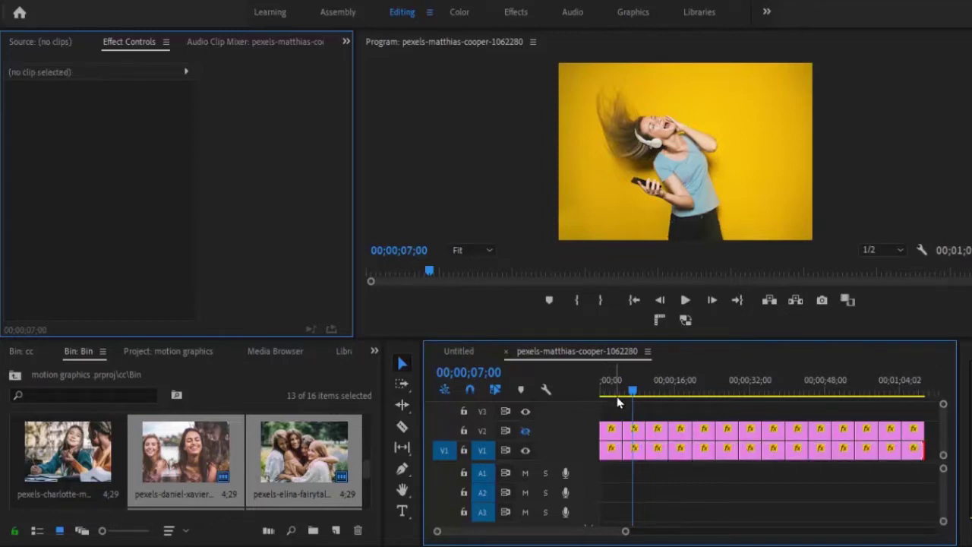
click(617, 452)
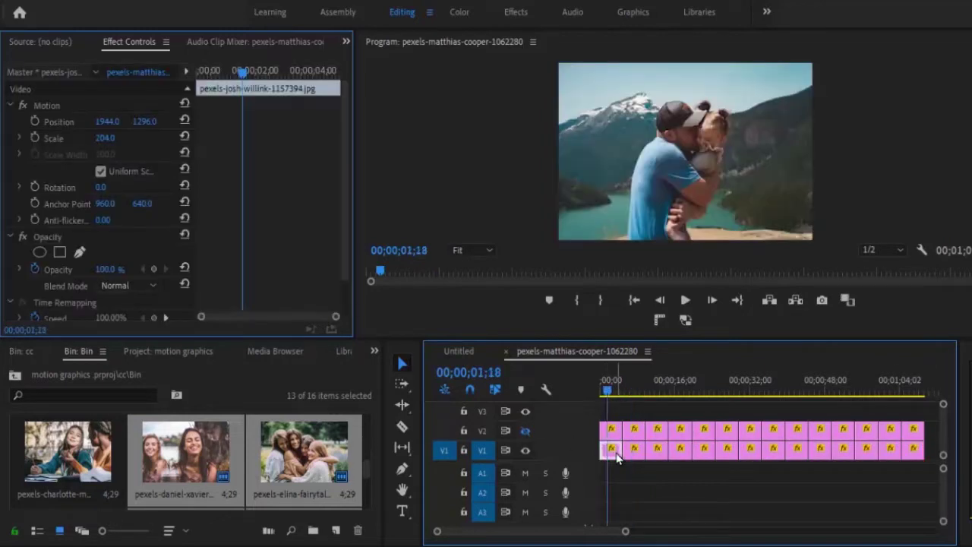
click(375, 351)
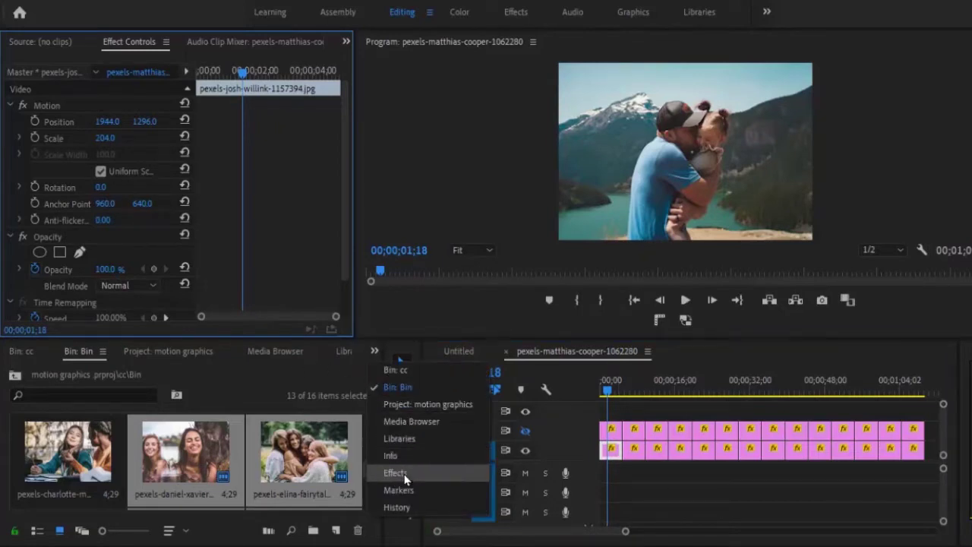
click(402, 472)
click(109, 370)
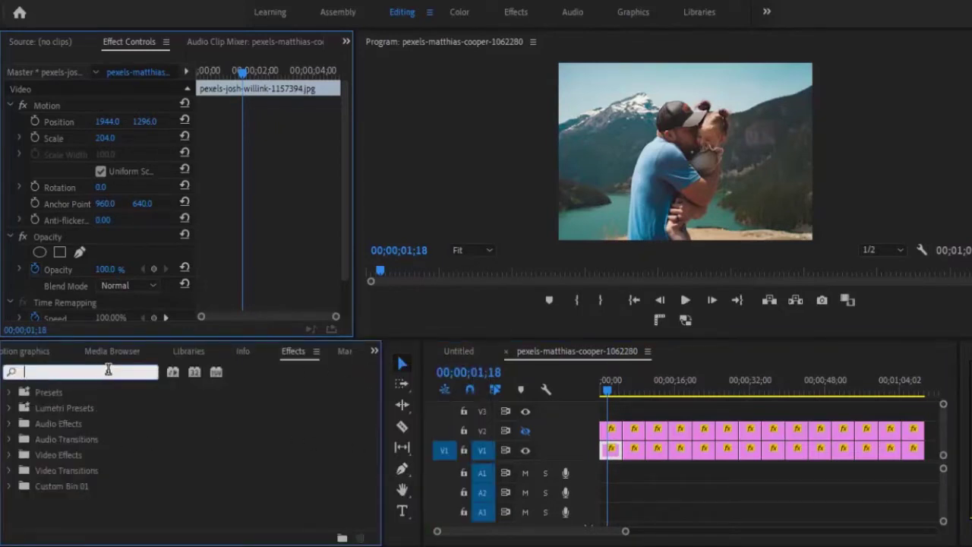
text(gauss)
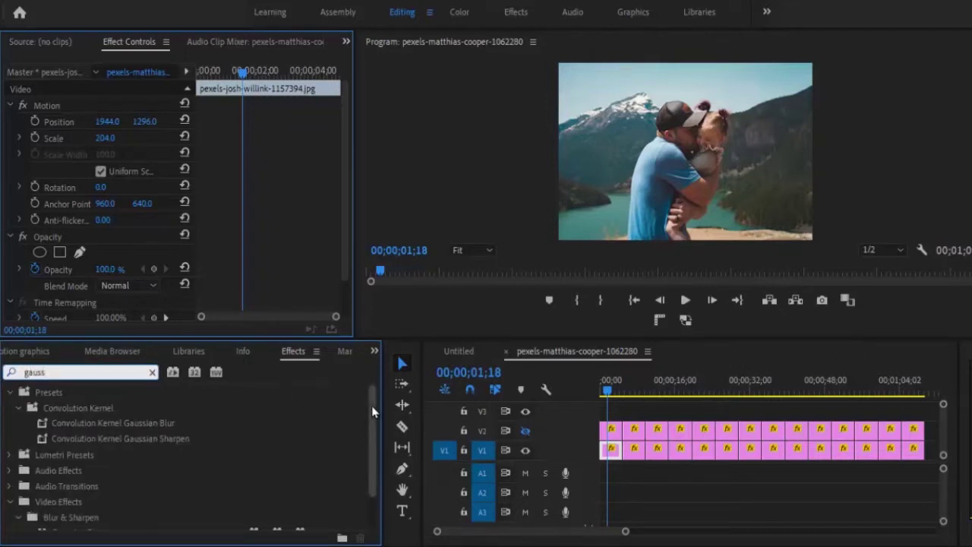
drag(372, 402, 369, 456)
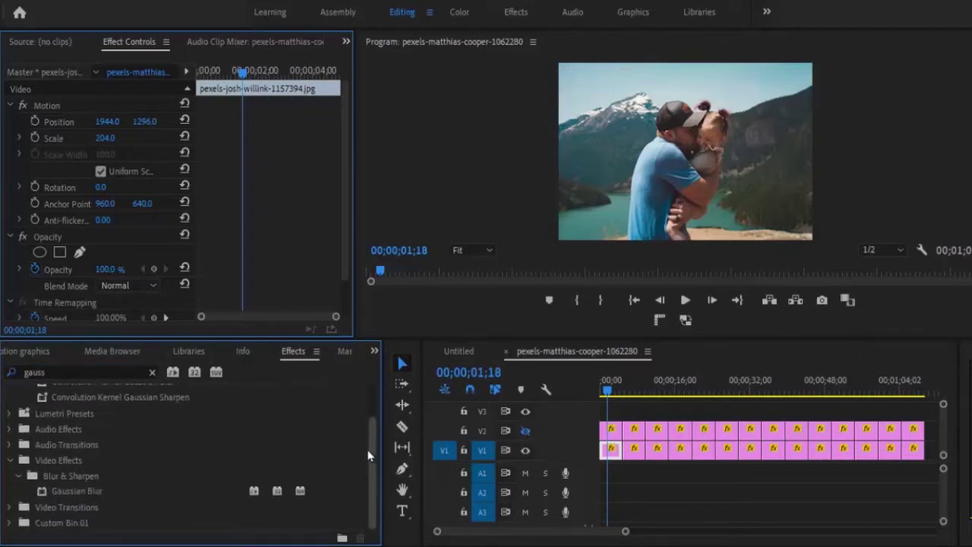
click(75, 490)
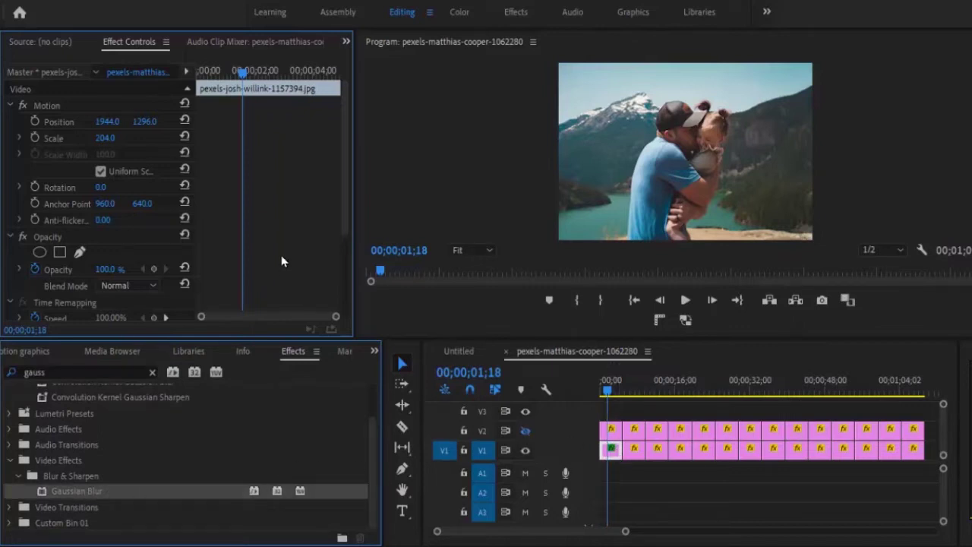
- Set the first V1 clip's Gaussian Blur blurriness to 75 and enable Repeat Edge Pixels
drag(343, 180, 346, 272)
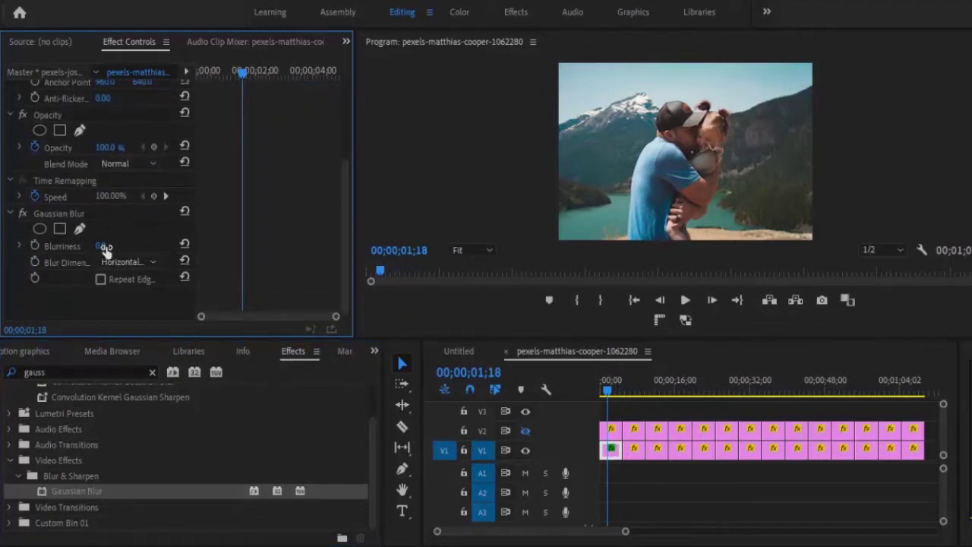
click(104, 247)
text(75)
key(Return)
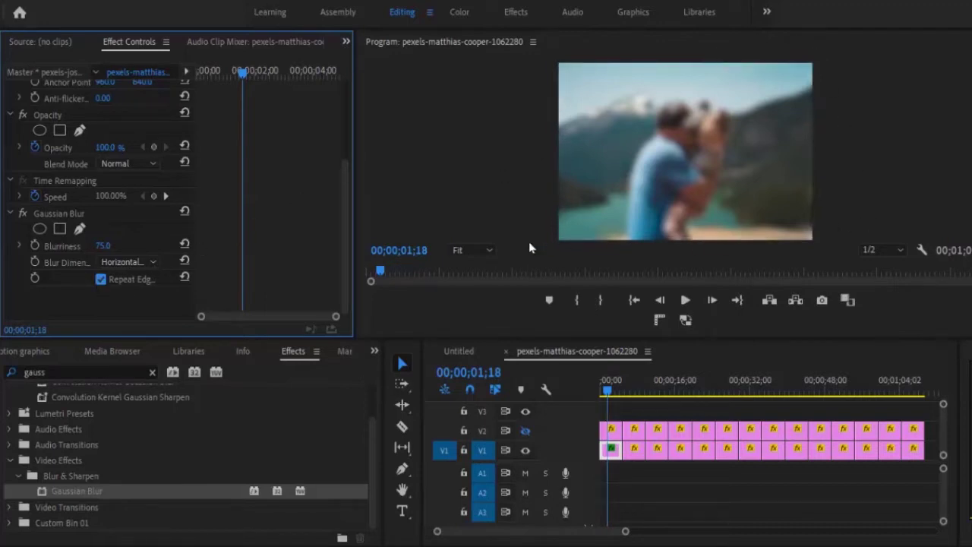
- Copy the Gaussian Blur effect from the first clip and paste it onto all the other V1 clips
right_click(72, 216)
click(126, 303)
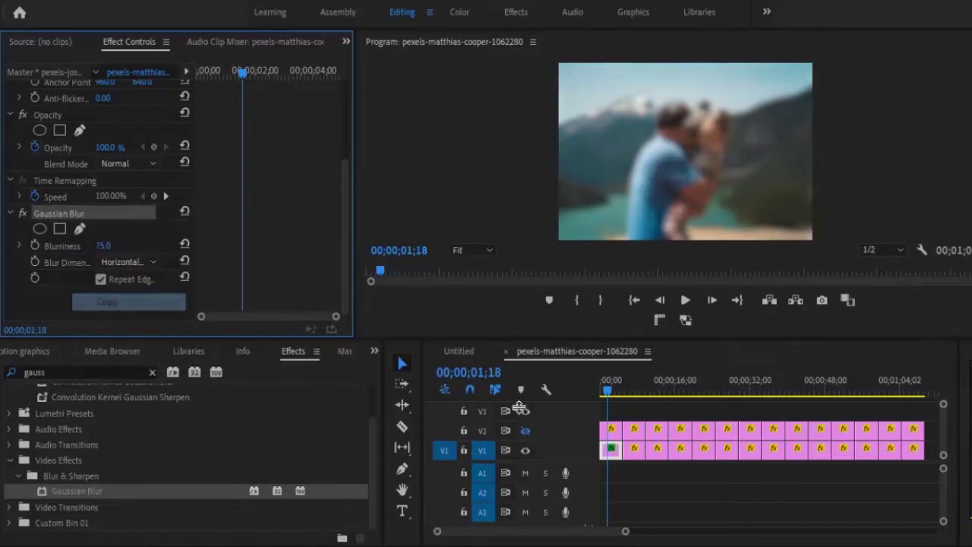
drag(930, 466, 642, 458)
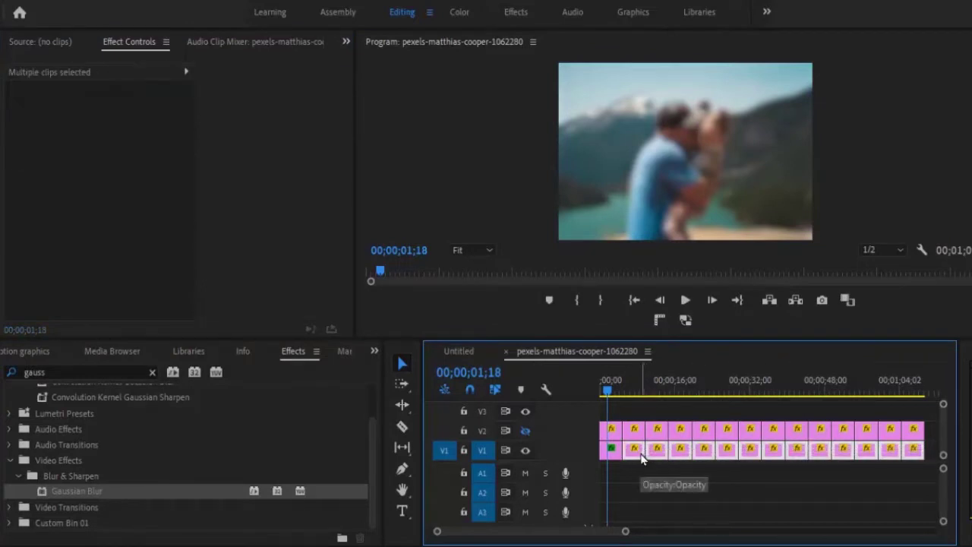
key(ctrl+v)
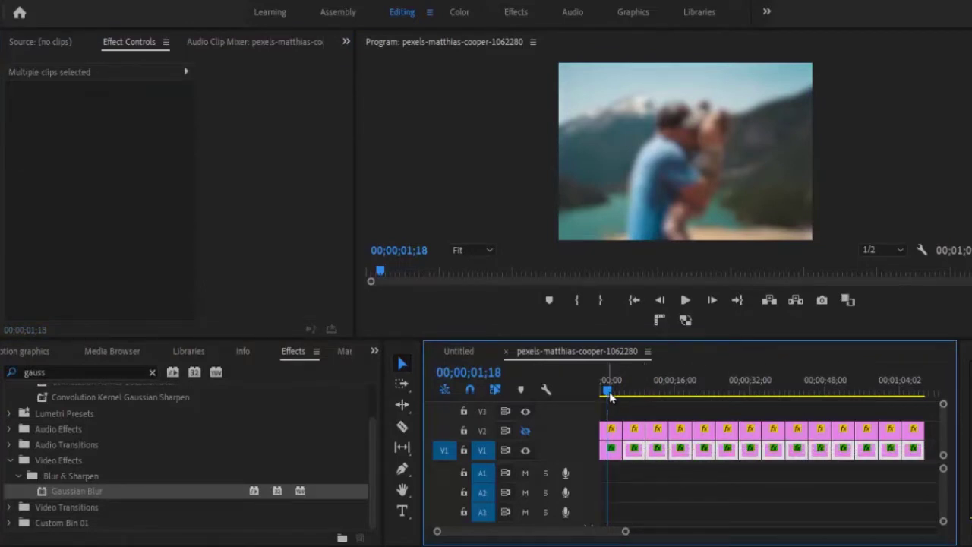
- Scrub through the sequence to check the blur, return to the first photo and turn V2's output back on
drag(623, 392, 881, 384)
drag(666, 401, 616, 392)
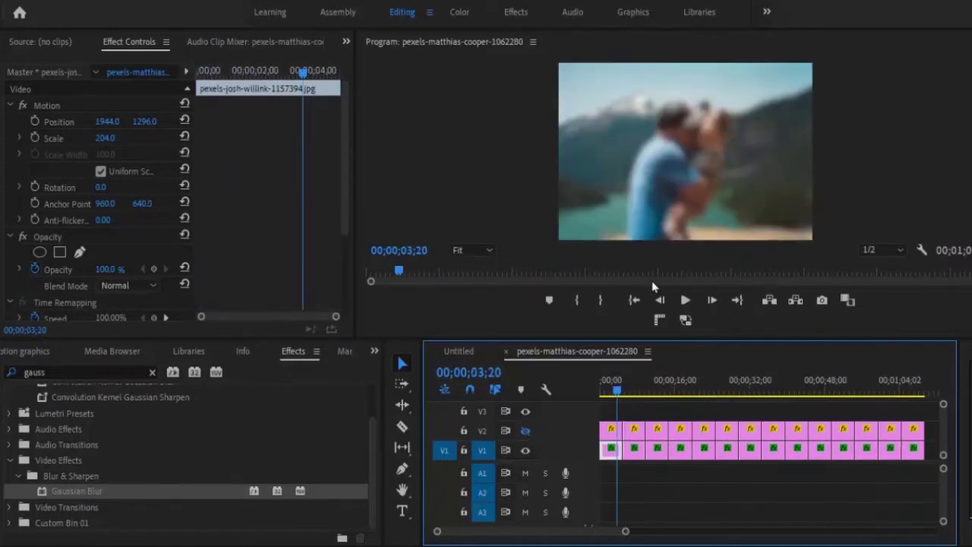
click(526, 432)
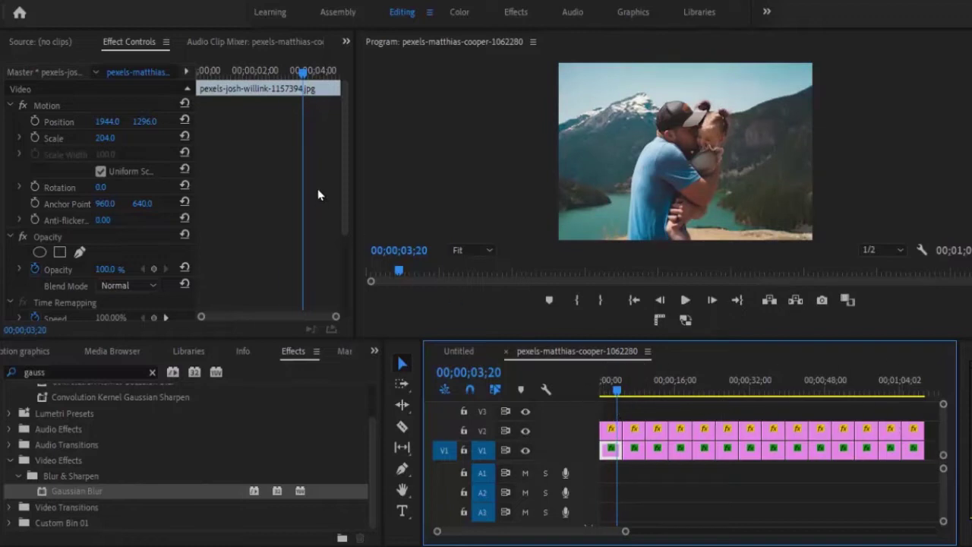
- Start Scale keyframing on the first V2 clip with a value of 170 and place that keyframe at the clip's end
click(612, 431)
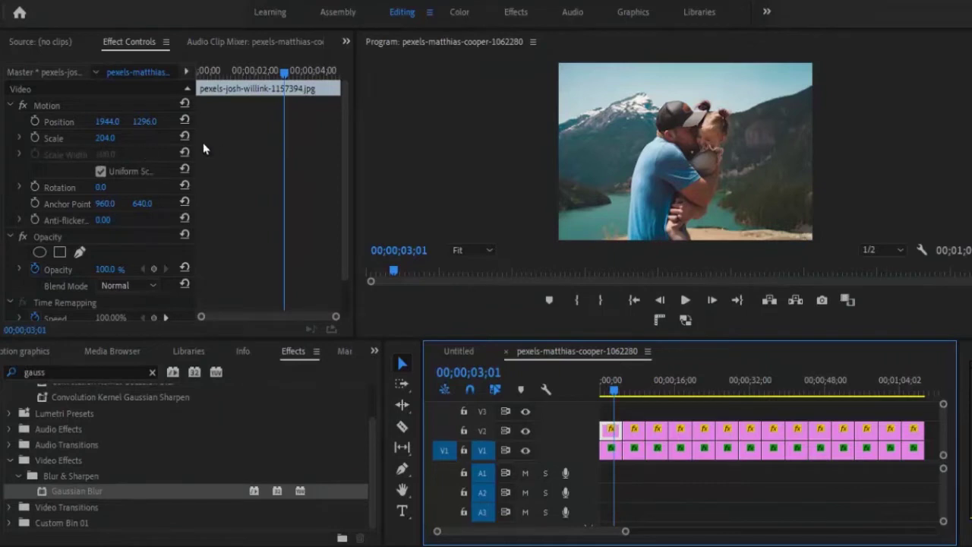
click(35, 137)
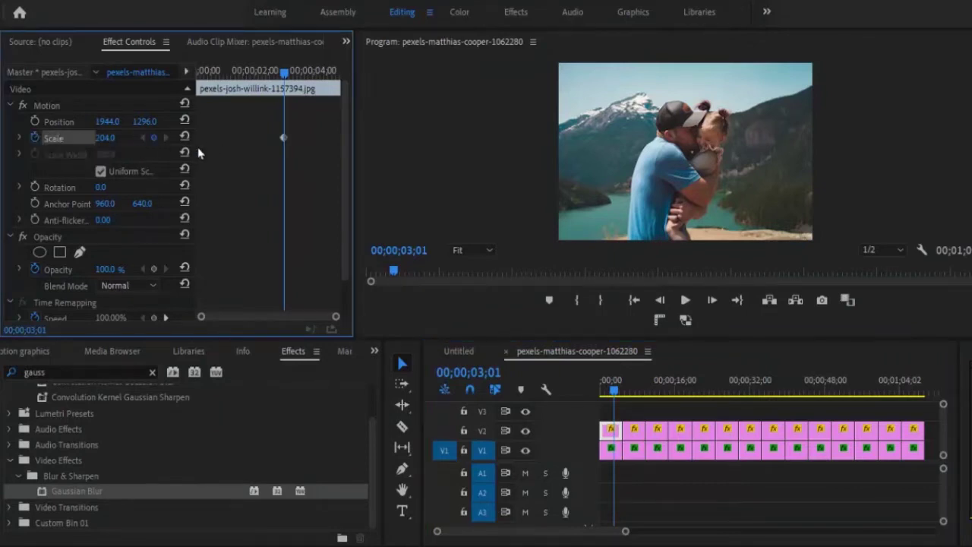
click(108, 133)
text(150)
key(Return)
text(1)
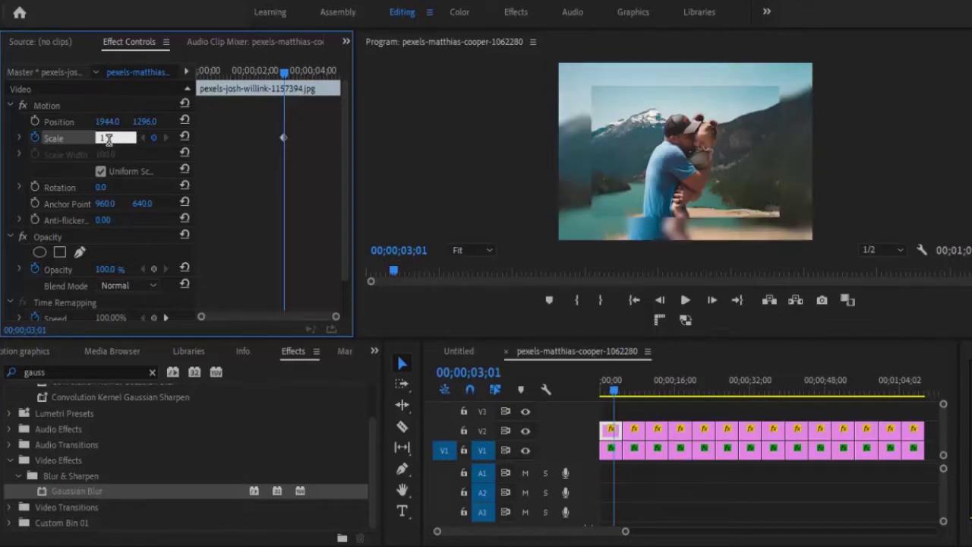
text(70)
key(Return)
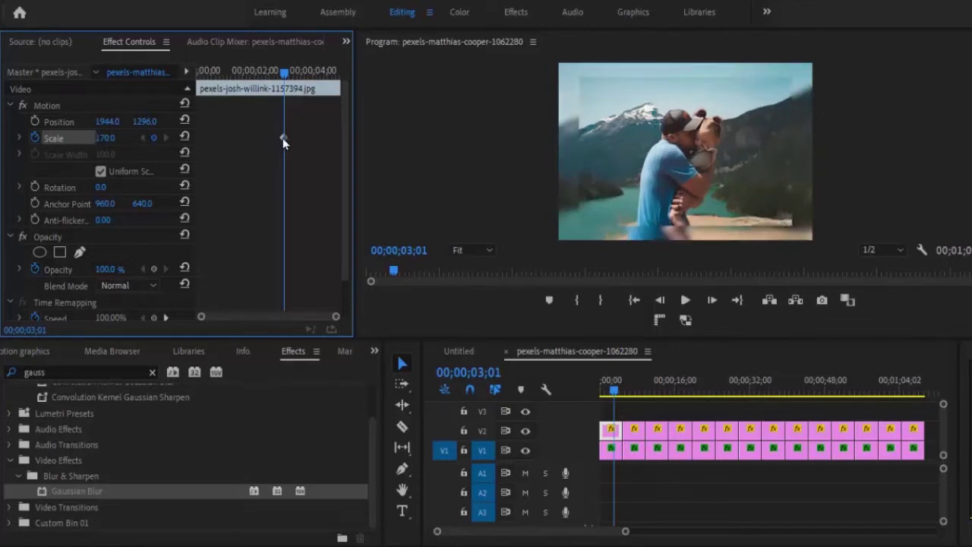
drag(286, 139, 365, 145)
- Add a second Scale keyframe to the first V2 clip and place it at the clip's start with a value of 160
click(105, 135)
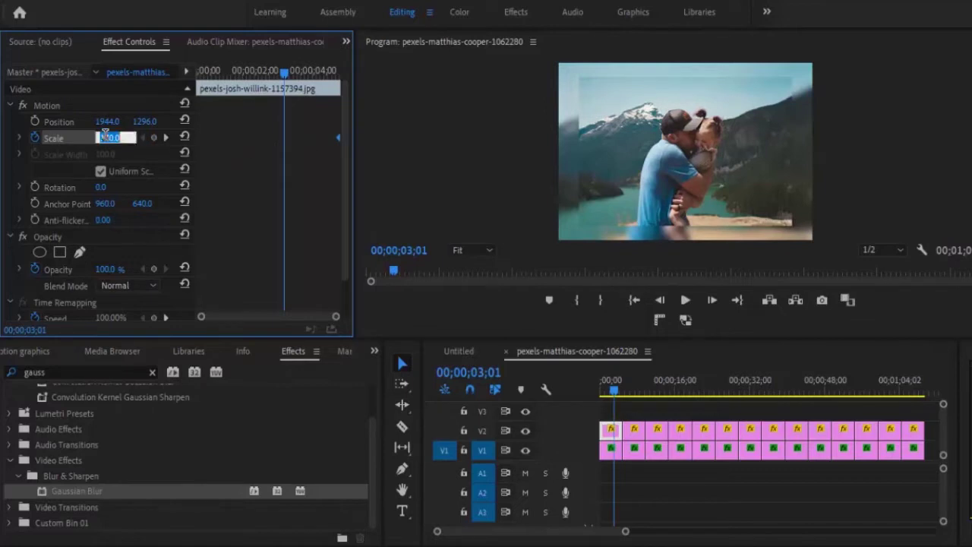
text(100)
key(Return)
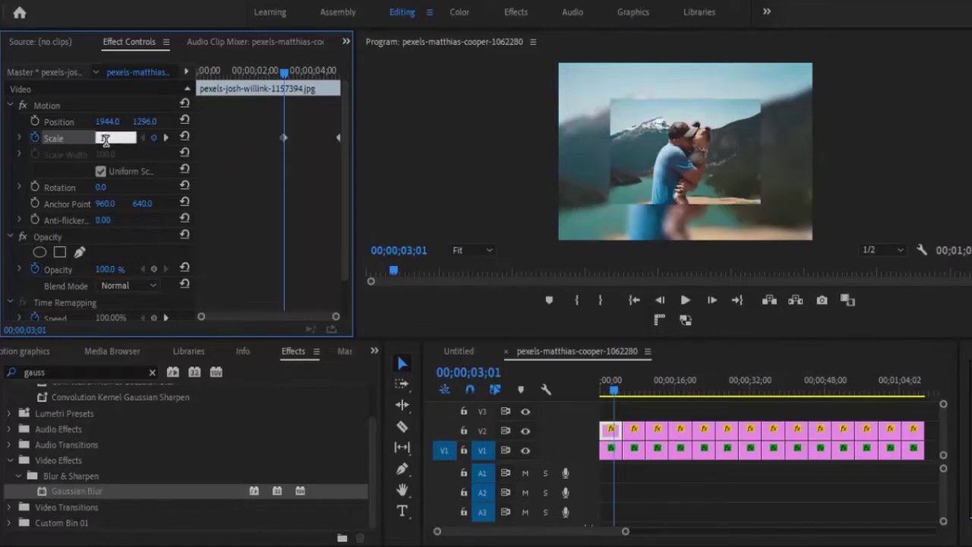
text(150)
key(Return)
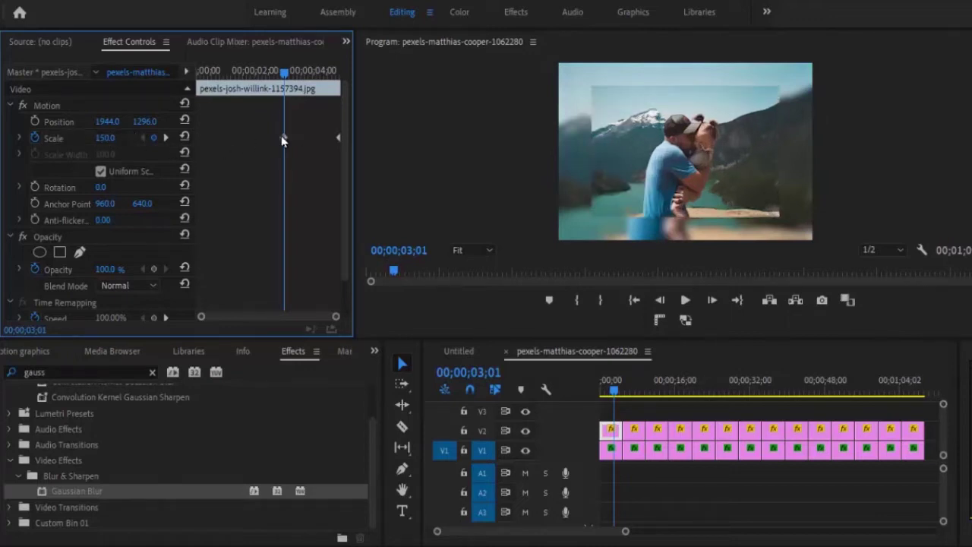
drag(282, 138, 198, 138)
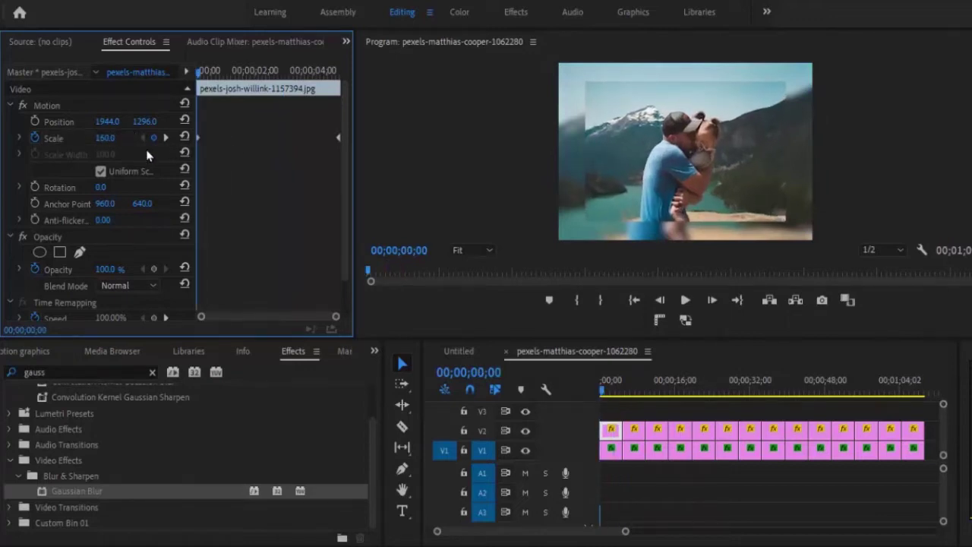
- Ease the first V2 clip's starting Scale keyframe and apply Ease Out to its ending keyframe
right_click(198, 138)
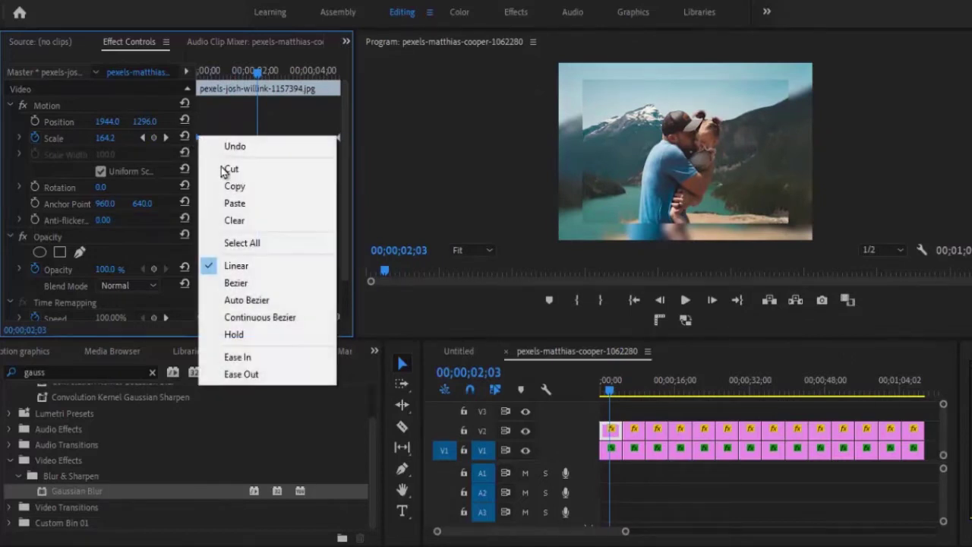
click(255, 334)
right_click(340, 138)
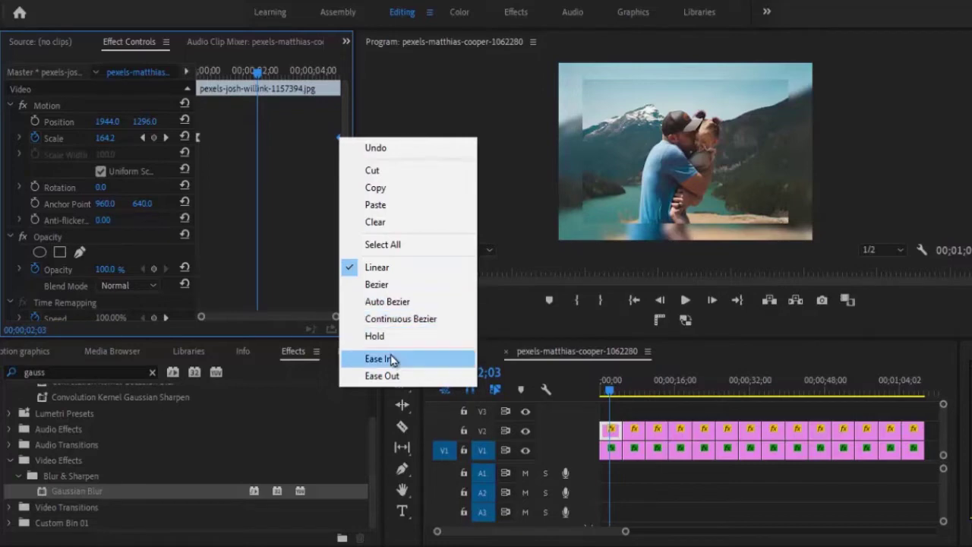
click(382, 376)
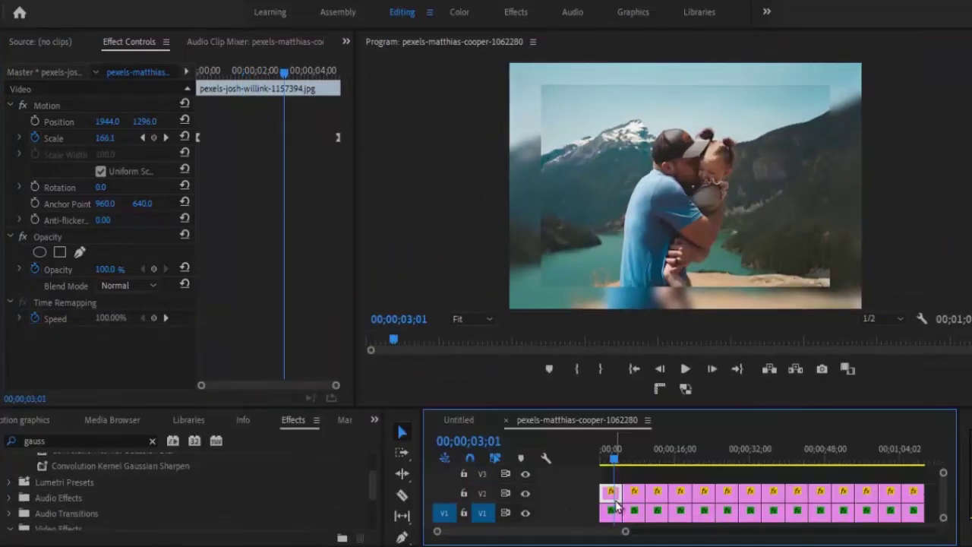
- Copy the animated Motion settings of the first V2 clip onto all the other V2 clips
click(74, 106)
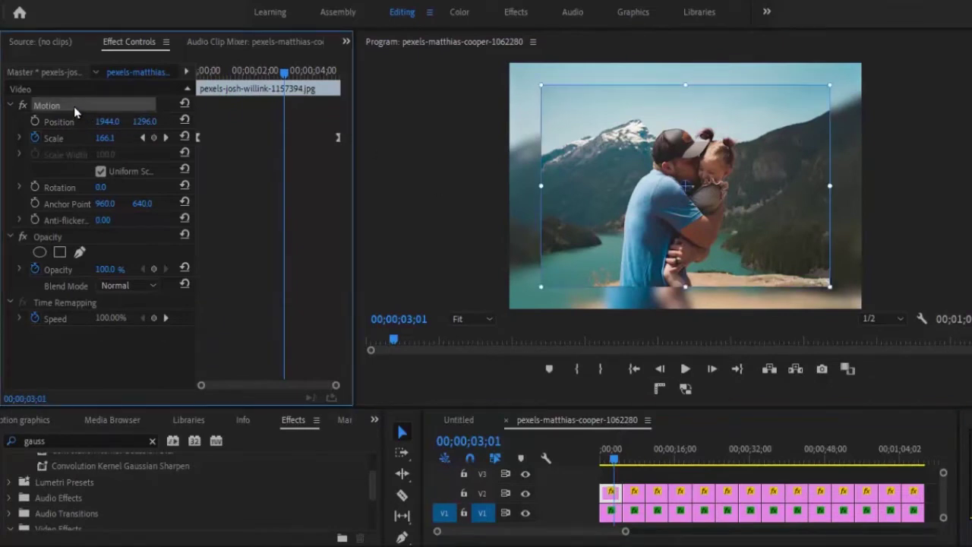
right_click(74, 106)
click(113, 199)
drag(922, 488, 642, 497)
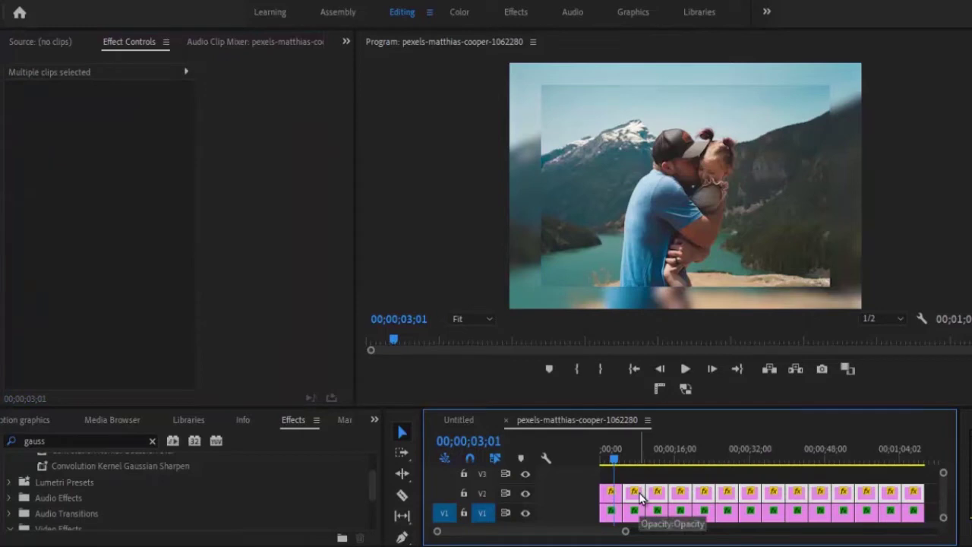
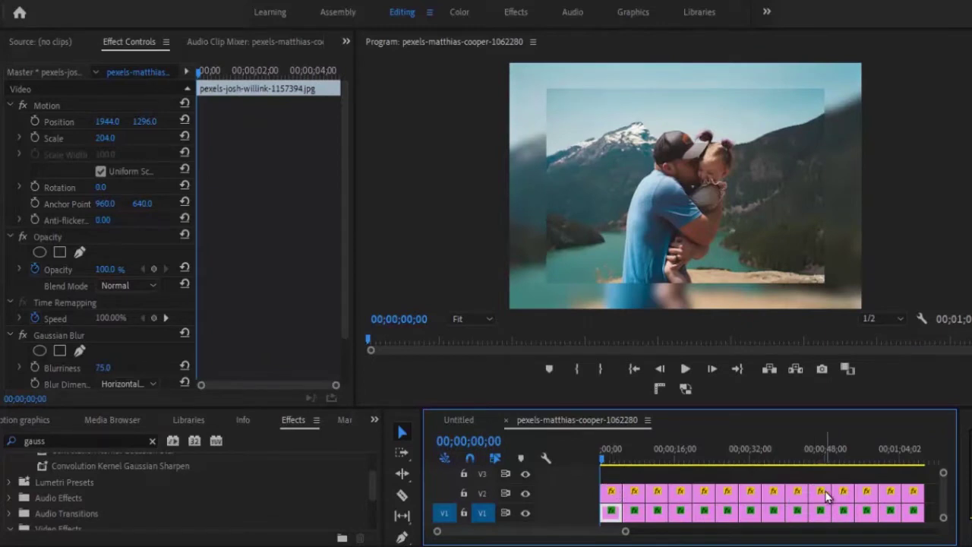
- Search the effects for "shadow" and apply Radial Shadow to the first clip on V2
click(68, 442)
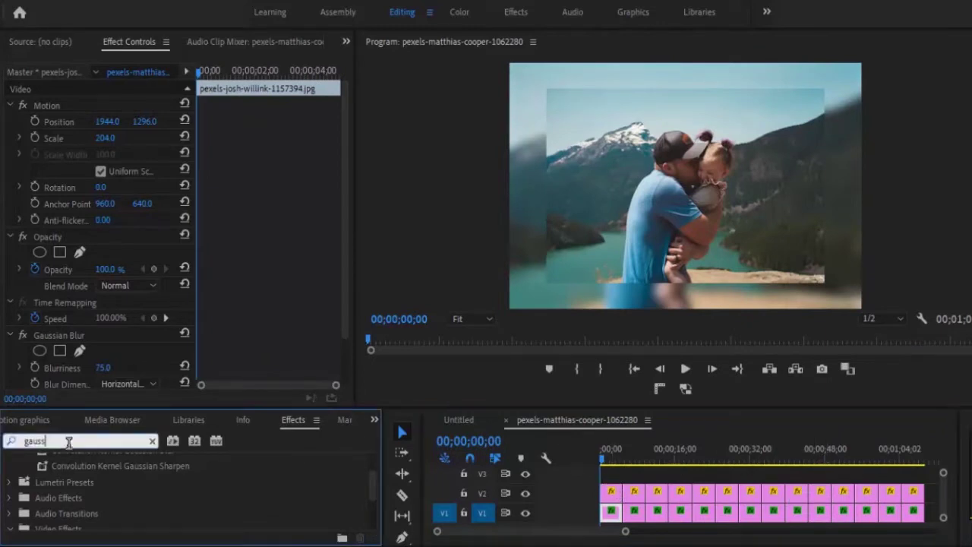
key(BackSpace)
key(BackSpace)
key(BackSpace)
key(BackSpace)
key(BackSpace)
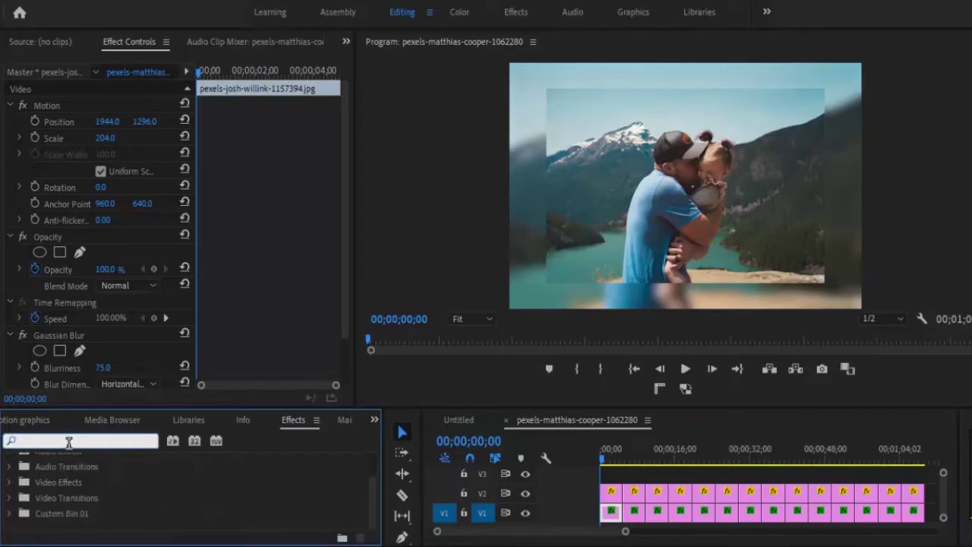
text(shadow)
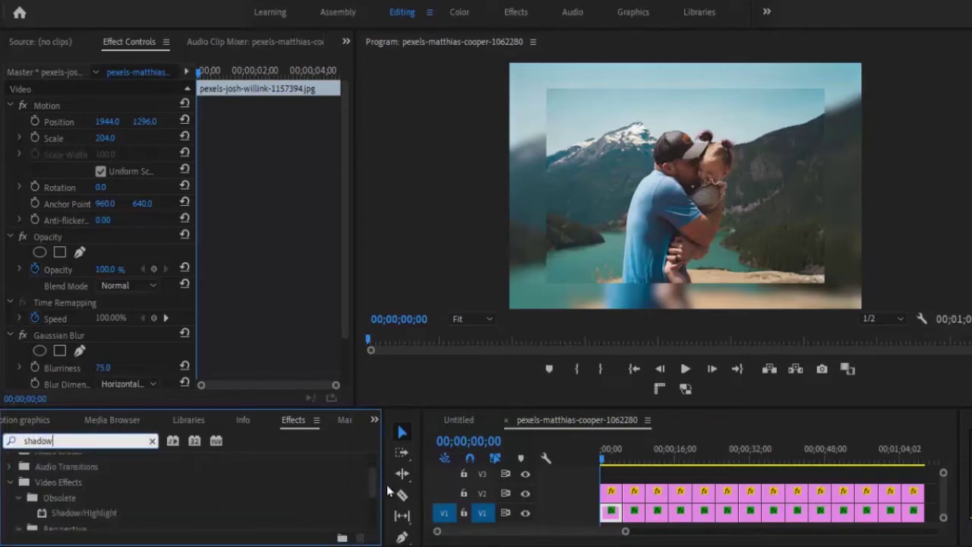
scroll(378, 490, down, 3)
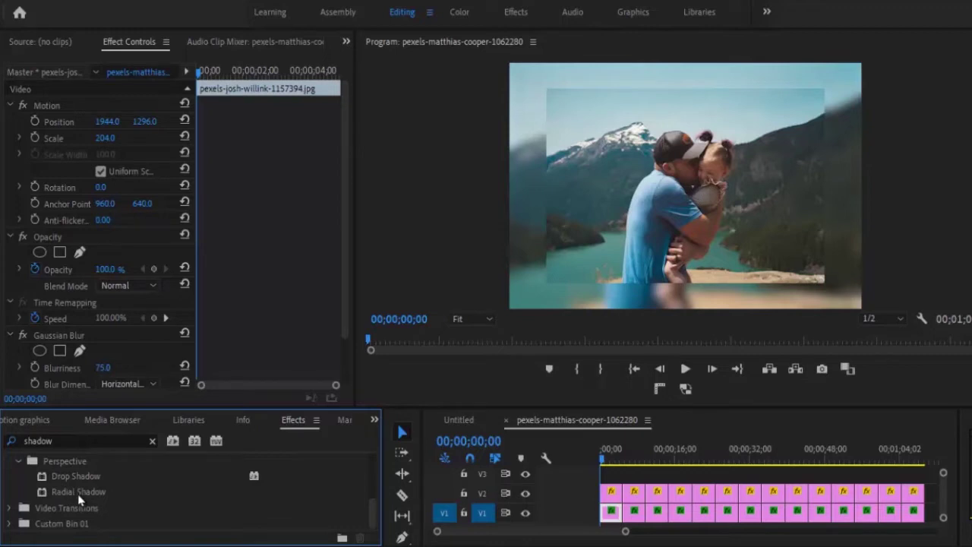
drag(78, 494, 607, 500)
click(107, 493)
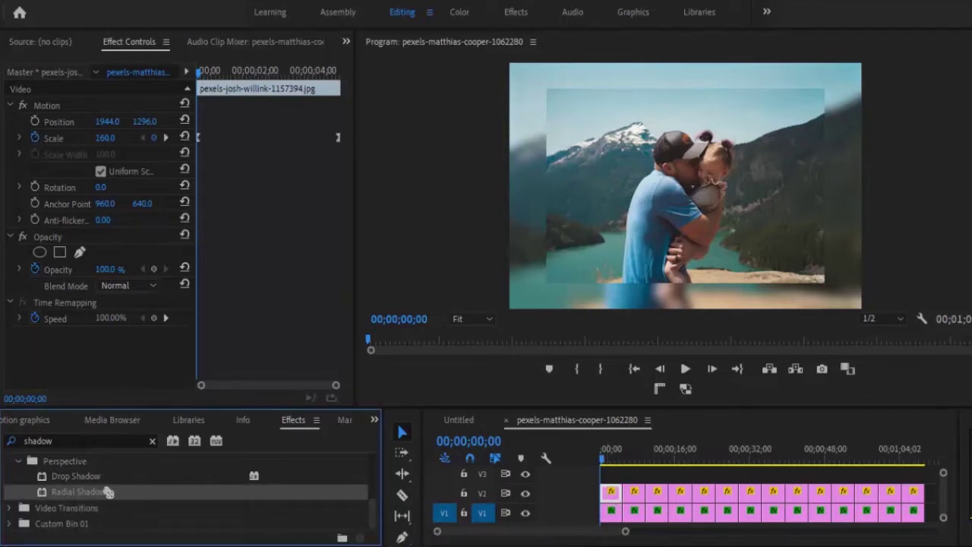
drag(560, 470, 608, 495)
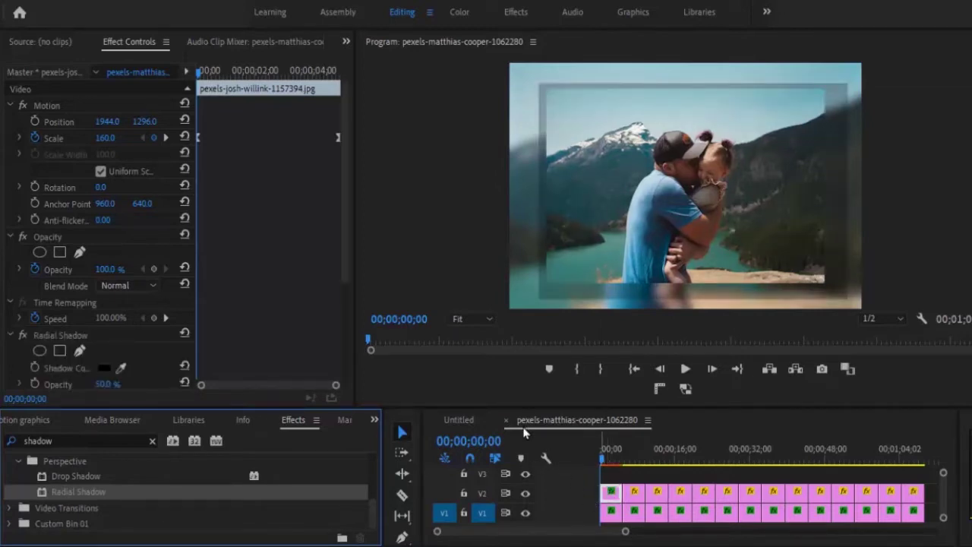
drag(347, 231, 335, 323)
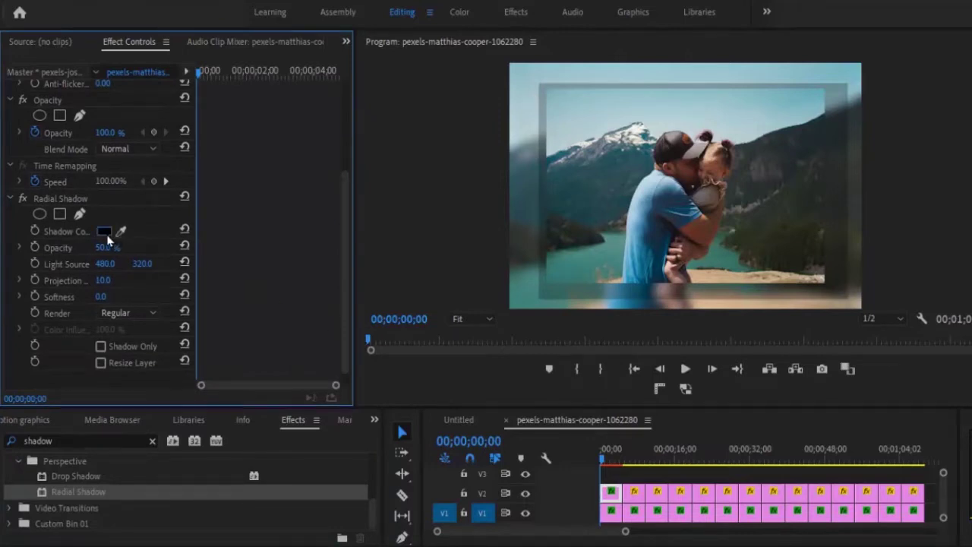
- Set the Radial Shadow's colour to near-white FDFBFB and its opacity to 100%, and enable Resize Layer
click(106, 233)
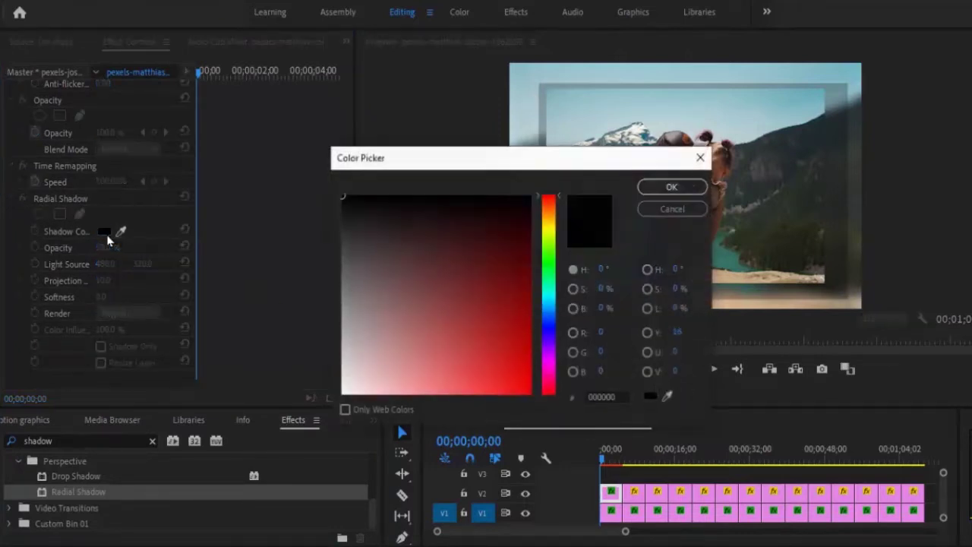
click(343, 392)
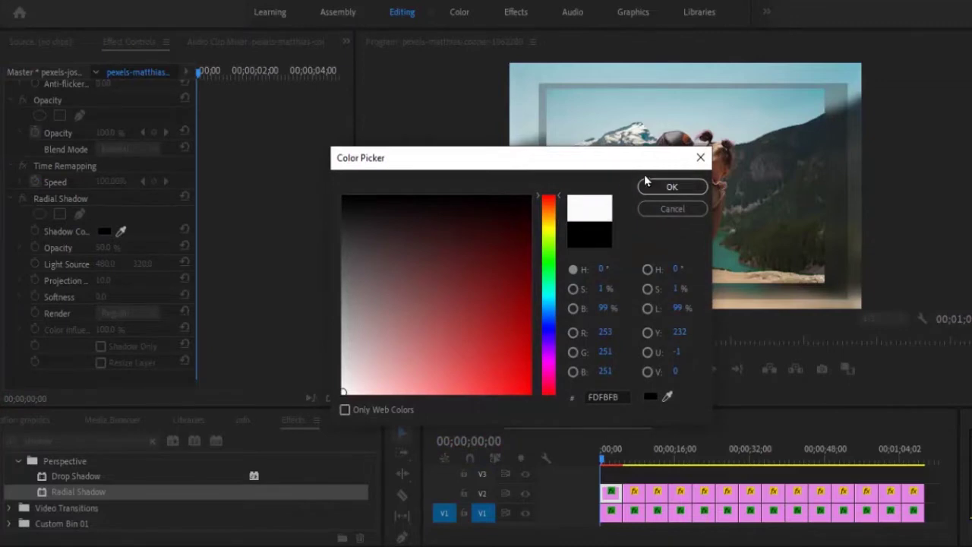
click(662, 186)
click(121, 248)
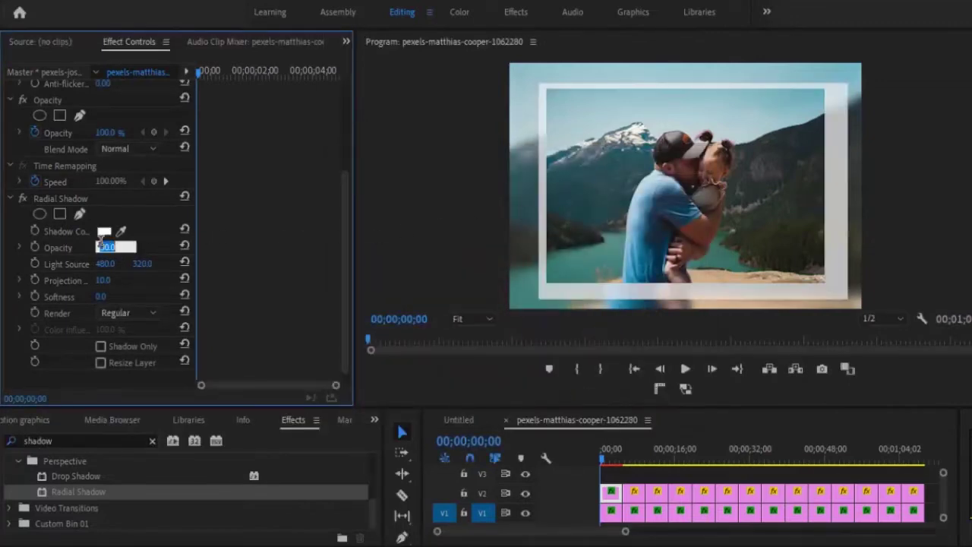
text(100)
key(Return)
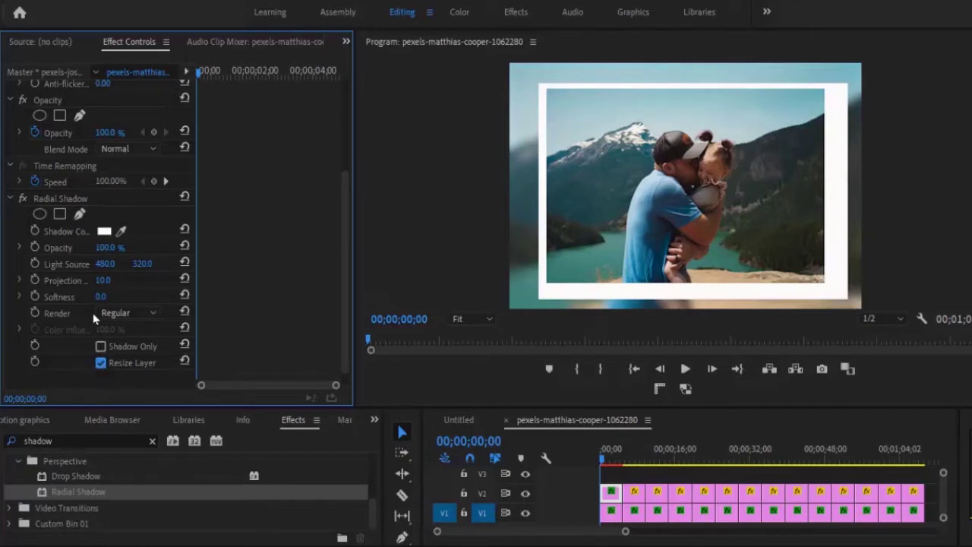
- Set the Radial Shadow's Projection Distance to 3 and its Light Source to 784, 510
drag(100, 280, 102, 299)
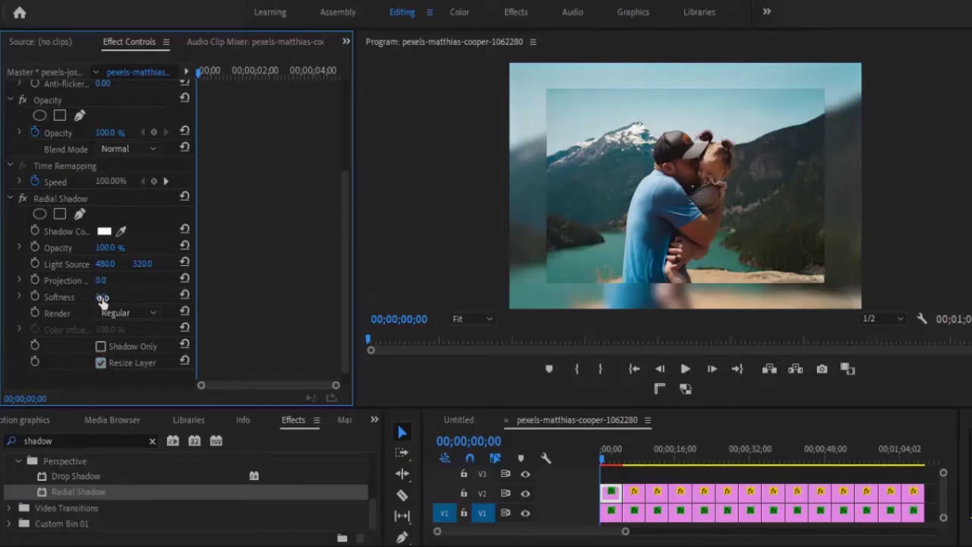
click(101, 279)
key(Return)
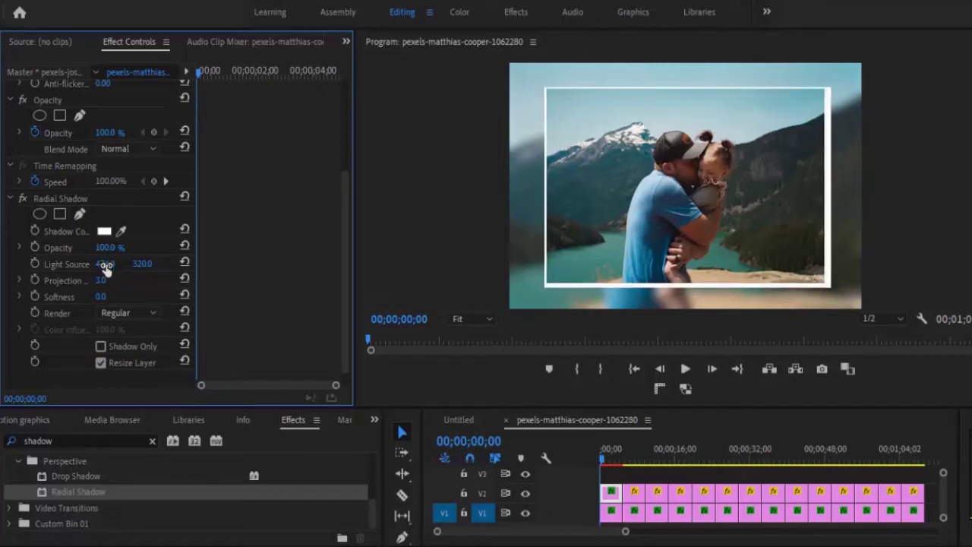
drag(106, 269, 601, 460)
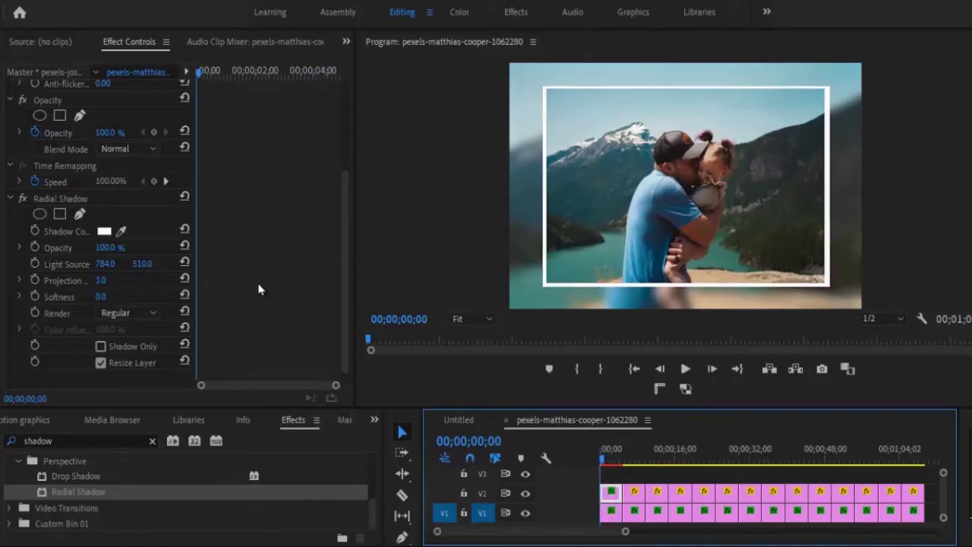
- Copy the Radial Shadow effect from the first V2 clip onto all the other V2 clips and check the frames along the timeline
click(82, 202)
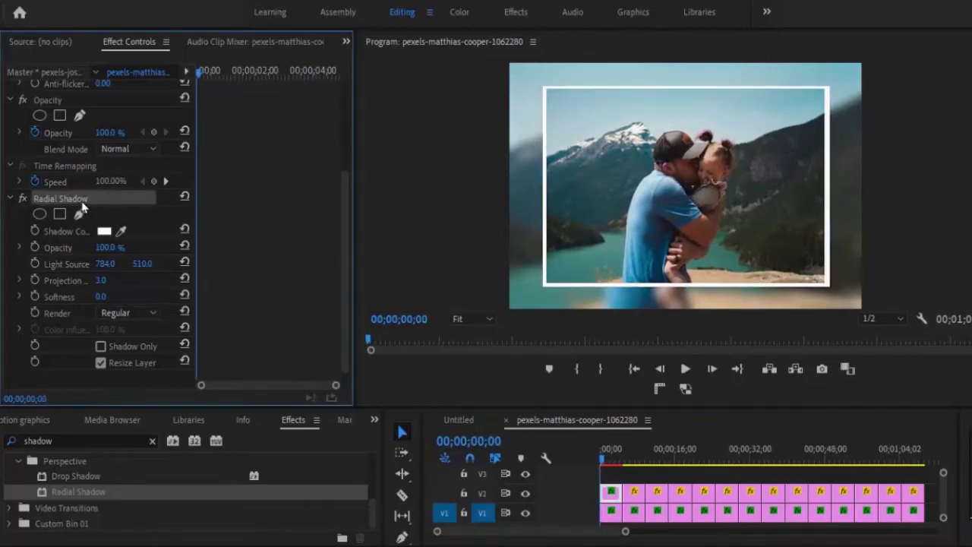
right_click(83, 204)
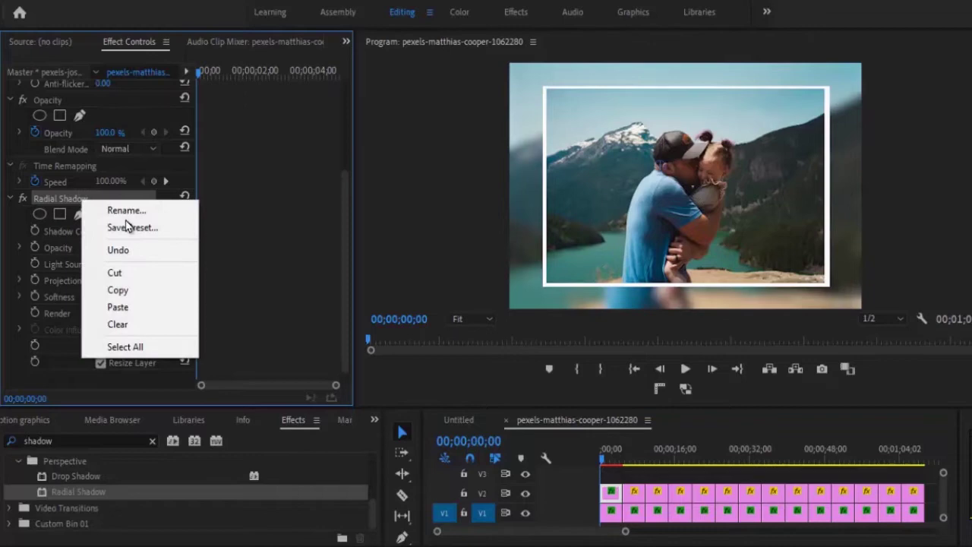
click(146, 286)
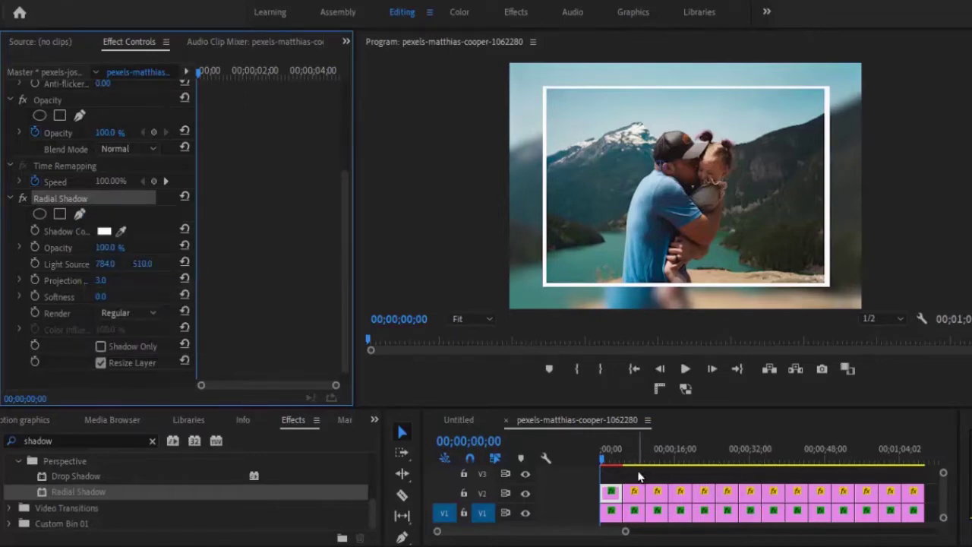
drag(640, 476, 697, 541)
drag(638, 531, 660, 532)
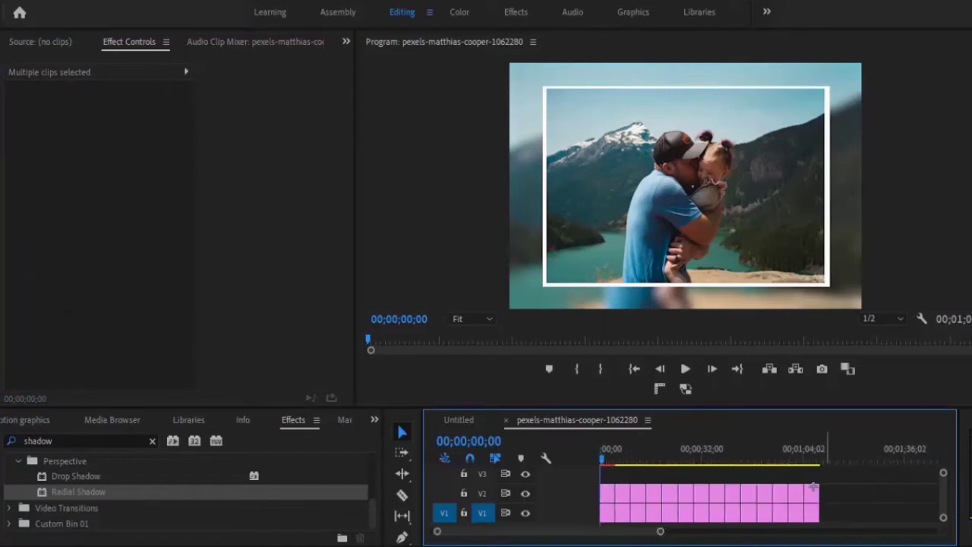
drag(814, 487, 625, 494)
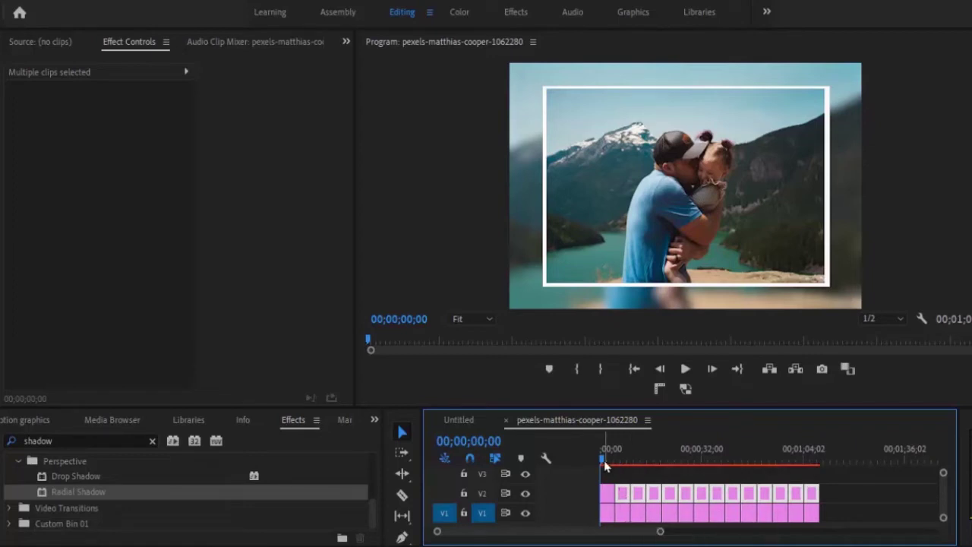
drag(604, 460, 779, 458)
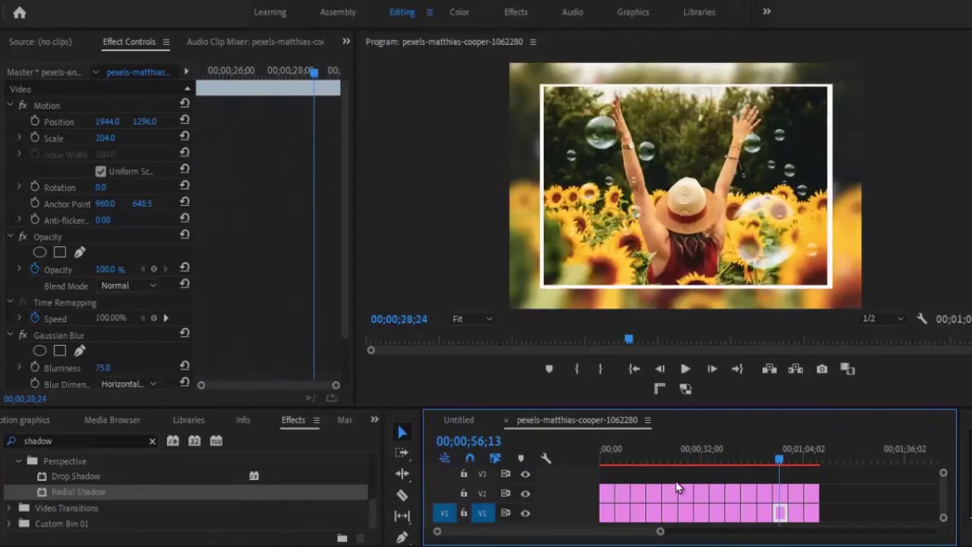
- Apply Drop Shadow to the first V2 clip with Softness 100 and Distance 20
click(605, 492)
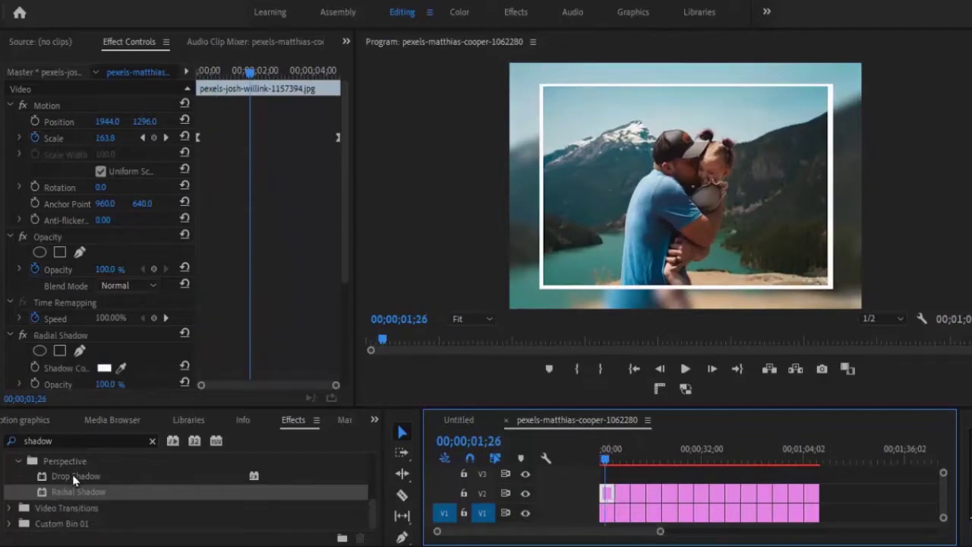
drag(72, 474, 605, 494)
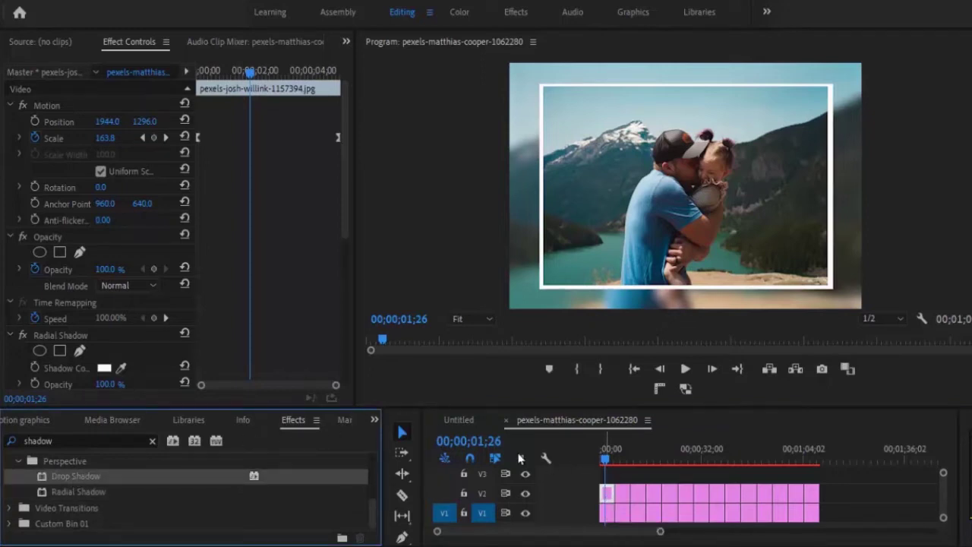
drag(345, 204, 350, 300)
scroll(345, 302, down, 5)
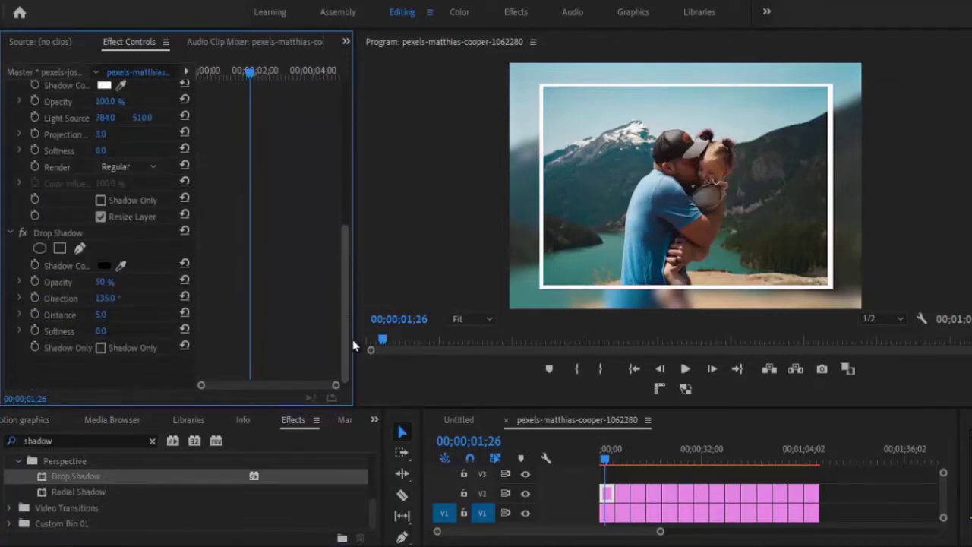
click(101, 330)
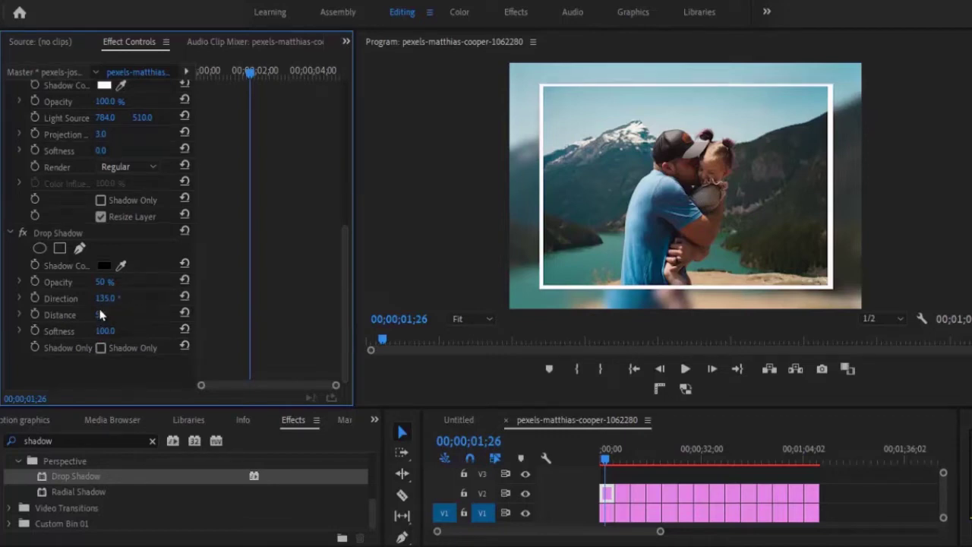
drag(106, 312, 100, 312)
click(102, 314)
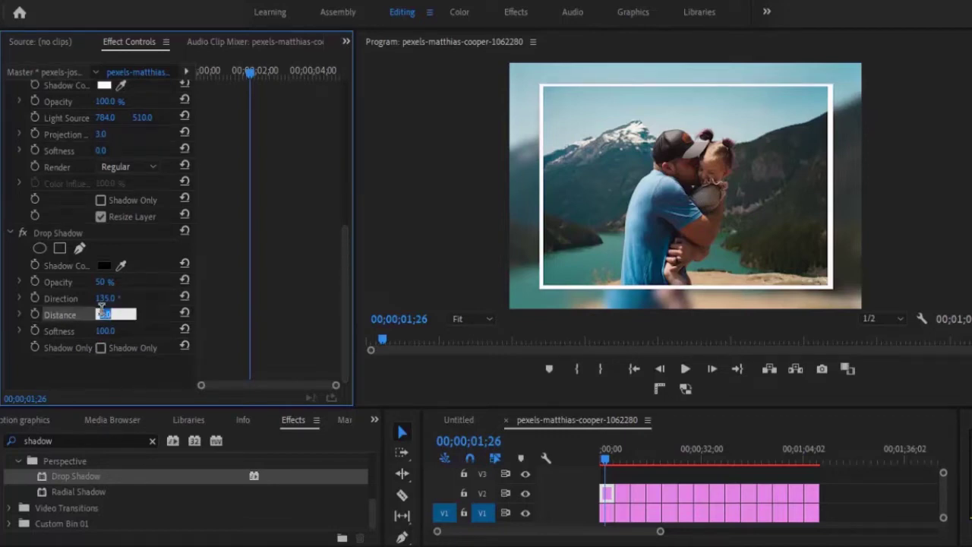
click(149, 320)
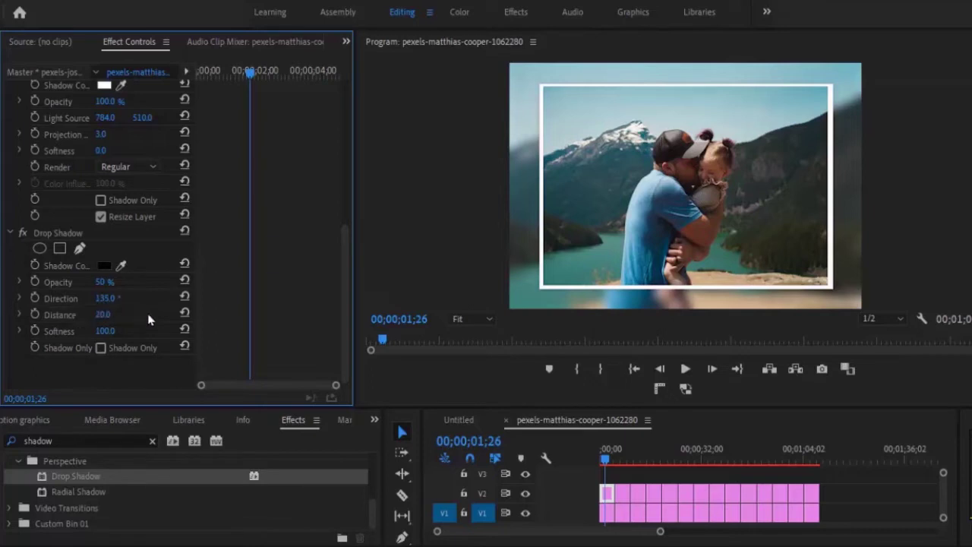
- Copy the Drop Shadow effect from the first V2 clip onto all the other V2 clips
right_click(82, 234)
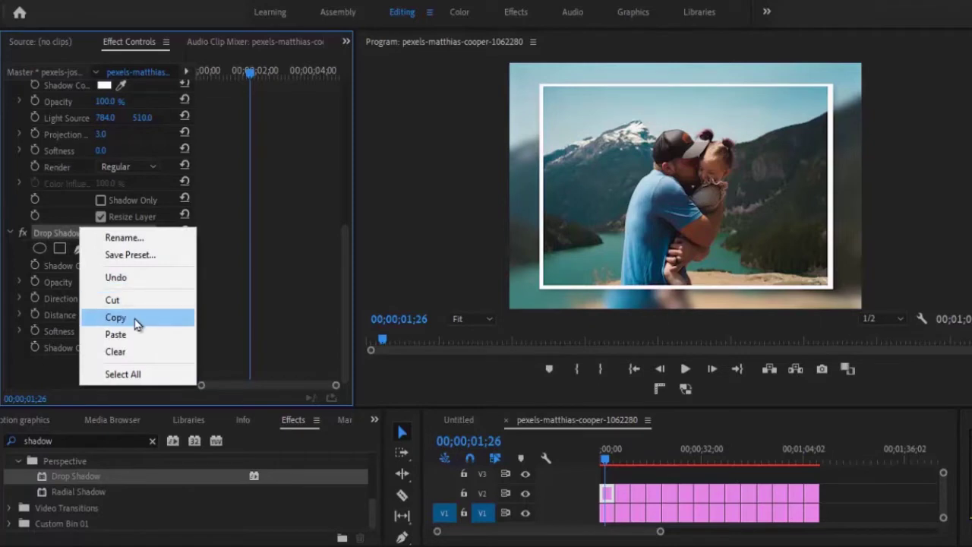
click(135, 317)
drag(619, 467, 844, 495)
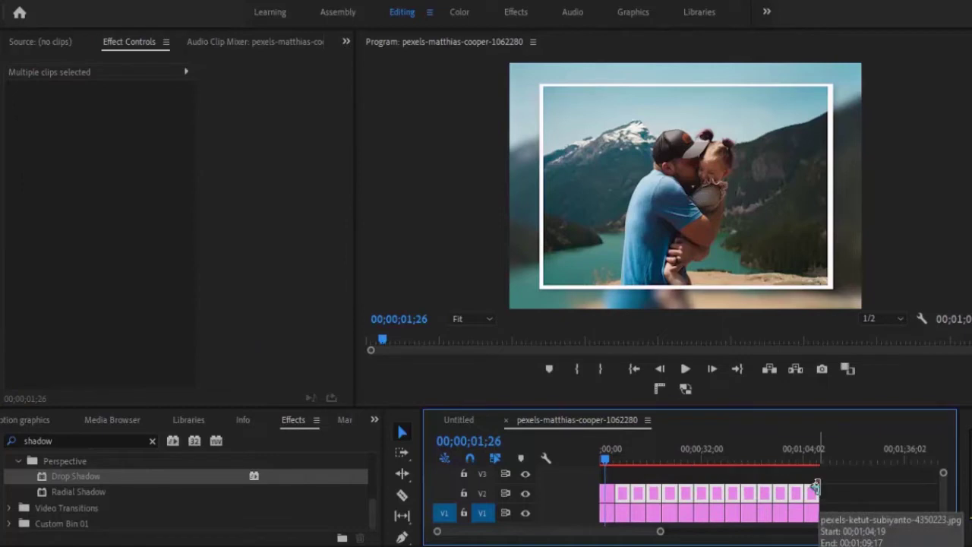
click(609, 494)
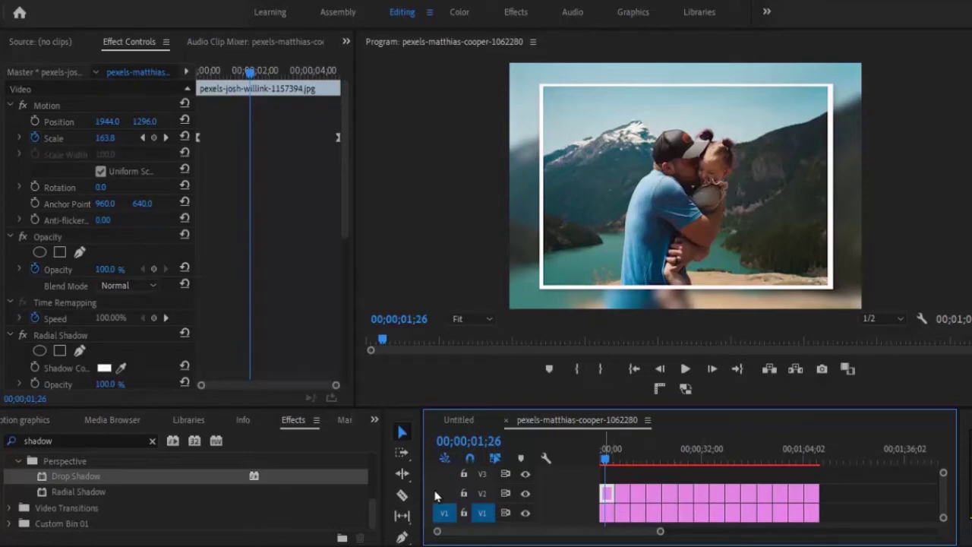
- Search the effects for "slide" and apply the Slide transition between the first two clips on both V2 and V1
click(67, 442)
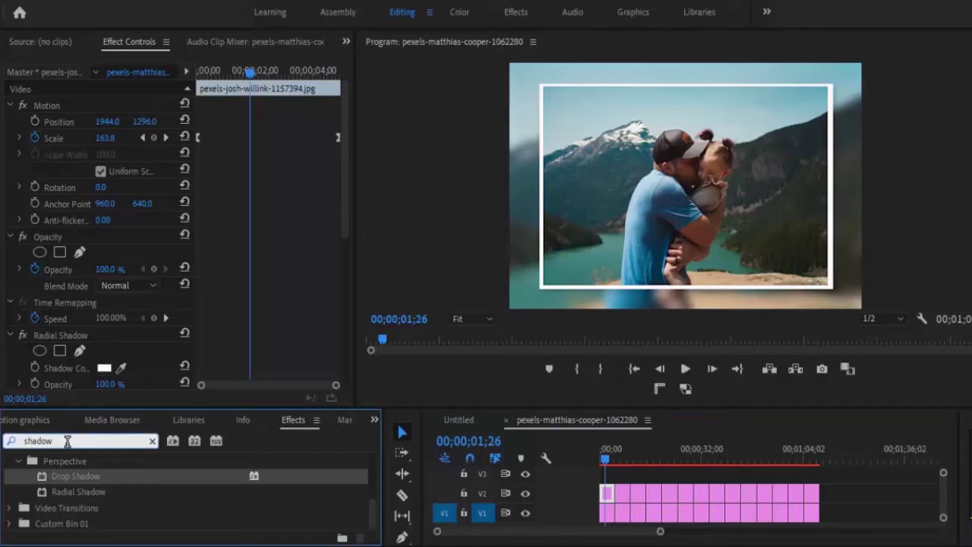
key(BackSpace)
key(BackSpace)
key(BackSpace)
key(BackSpace)
key(BackSpace)
text(li)
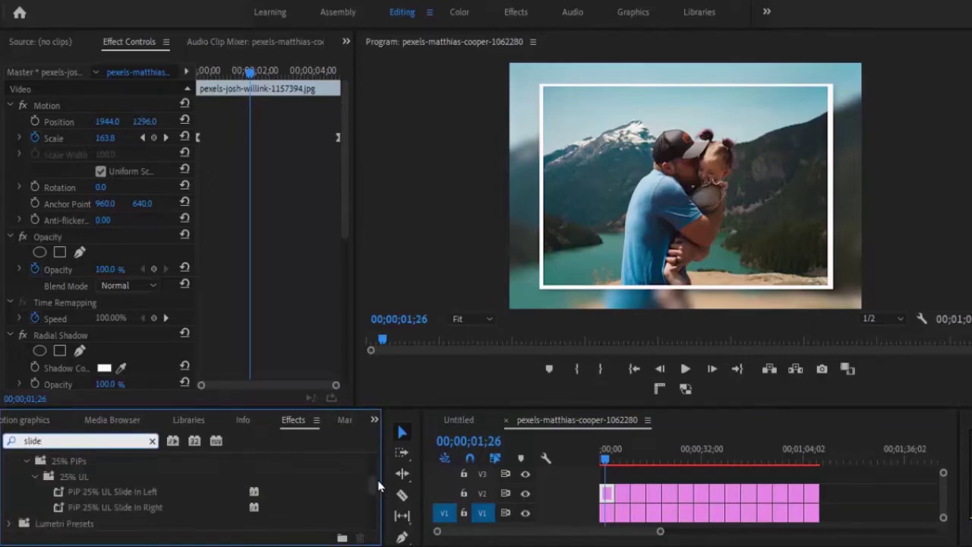
text(de)
drag(378, 489, 427, 522)
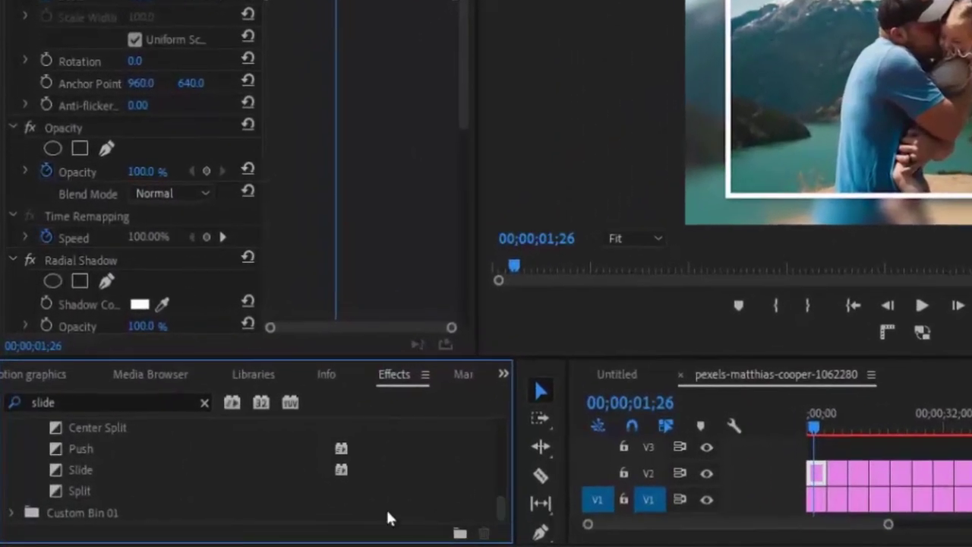
drag(115, 468, 816, 473)
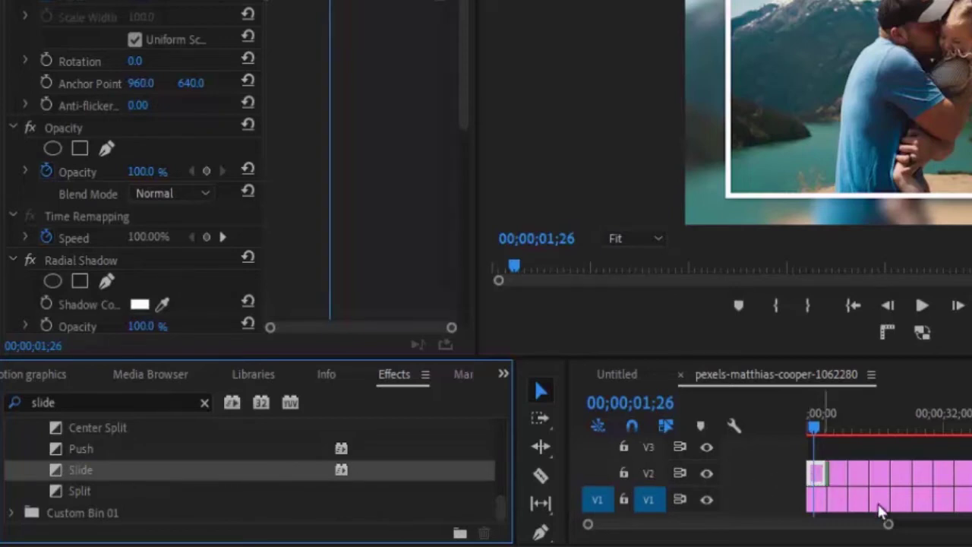
drag(879, 530, 755, 538)
drag(202, 472, 882, 498)
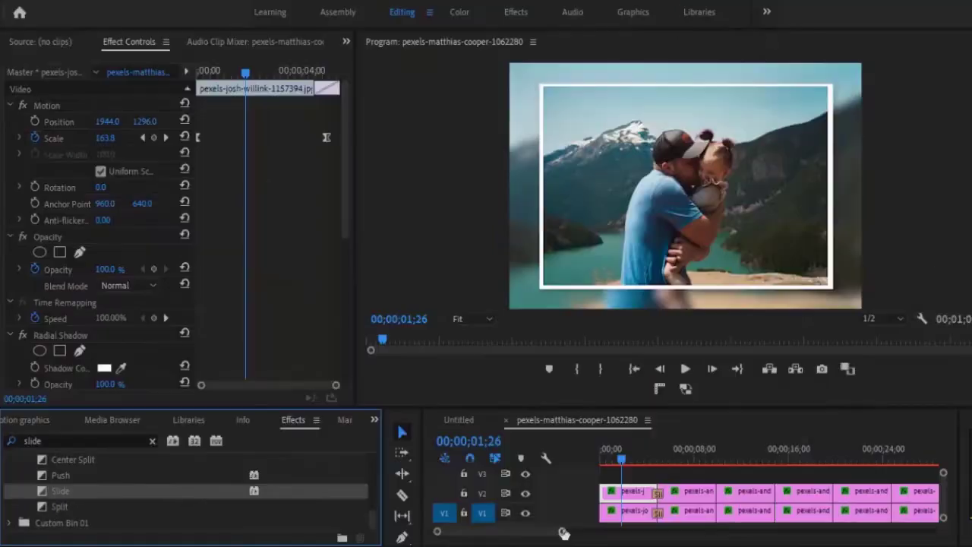
- Make Slide the default transition and apply it to all the remaining clips on V1 and V2
right_click(164, 496)
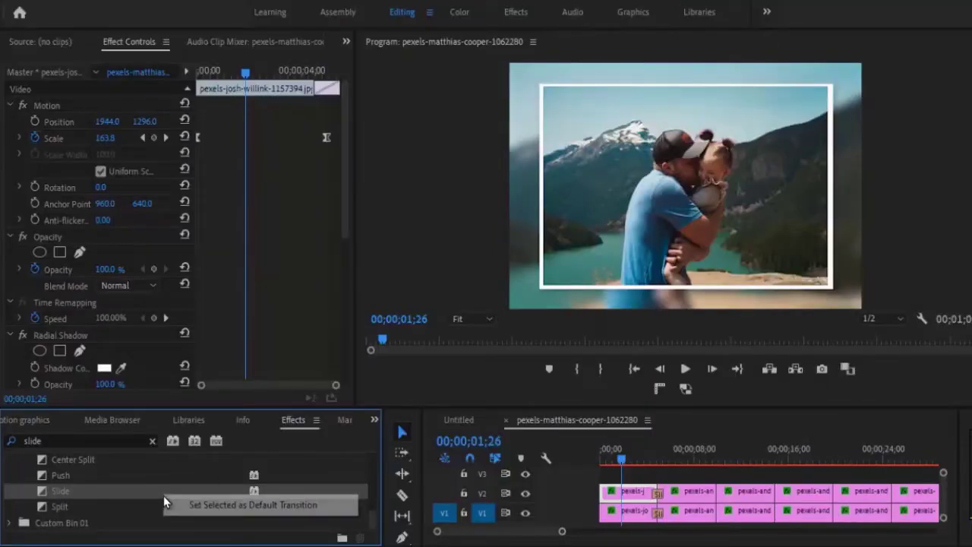
click(214, 509)
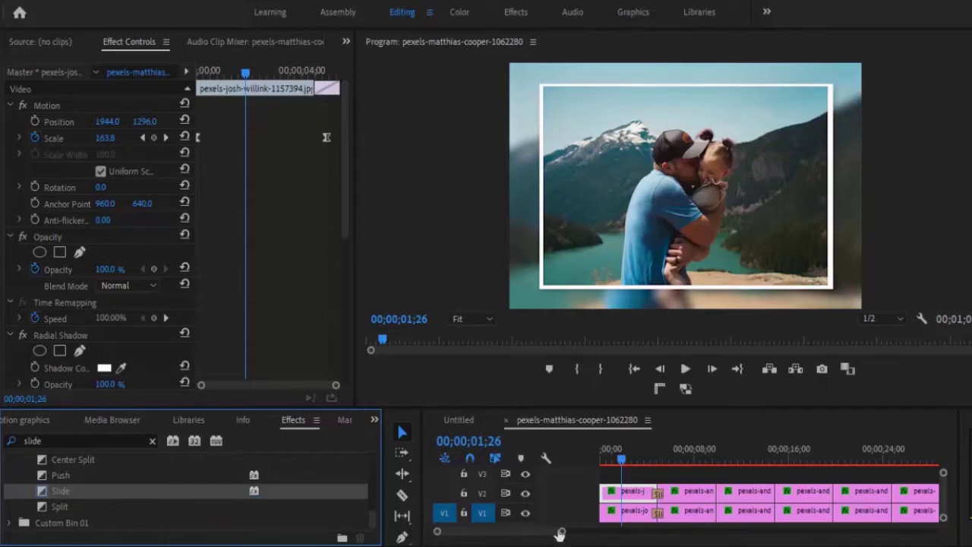
drag(560, 535, 657, 532)
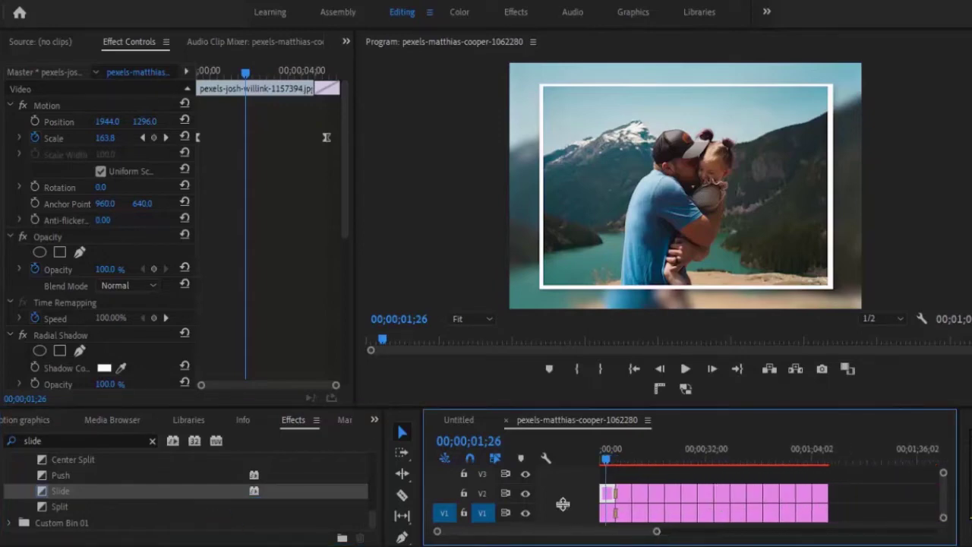
drag(851, 504, 627, 482)
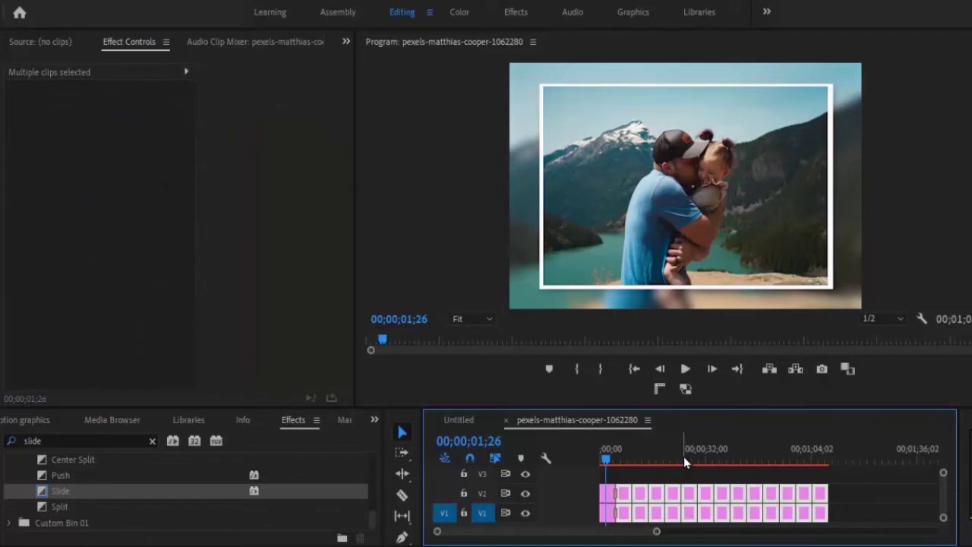
key(ctrl+d)
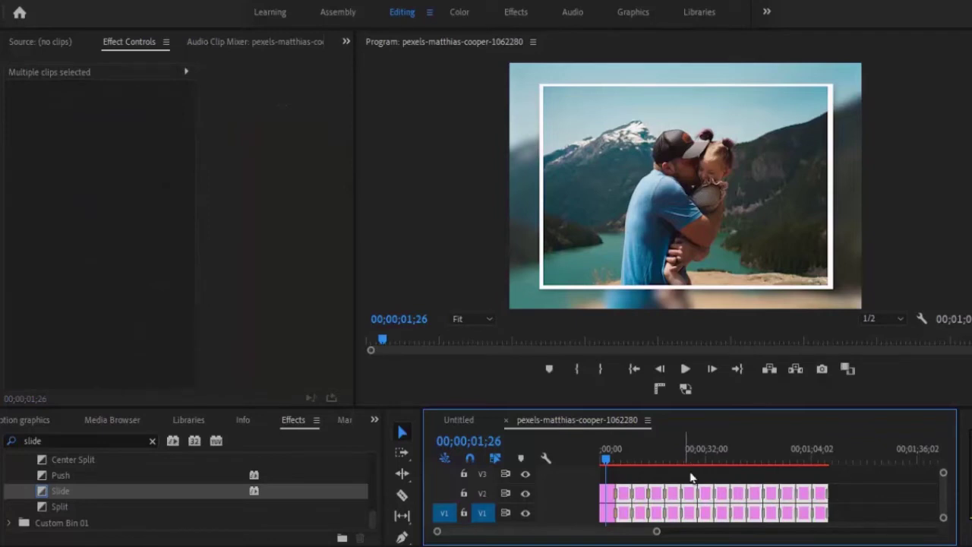
- Scrub through the first clips of the slideshow to preview the Slide transitions
drag(655, 531, 629, 532)
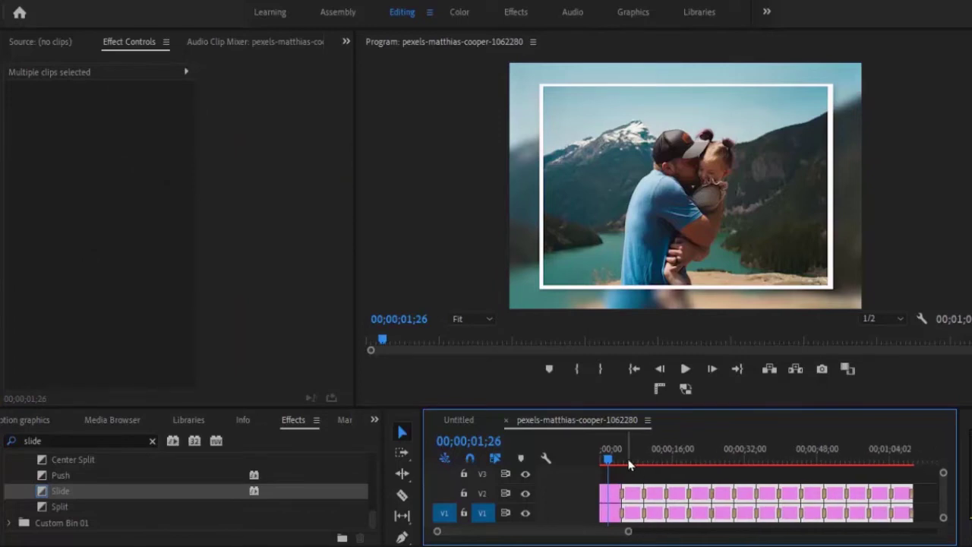
mouse_move(612, 465)
mouse_down()
mouse_move(803, 446)
mouse_move(618, 459)
mouse_up()
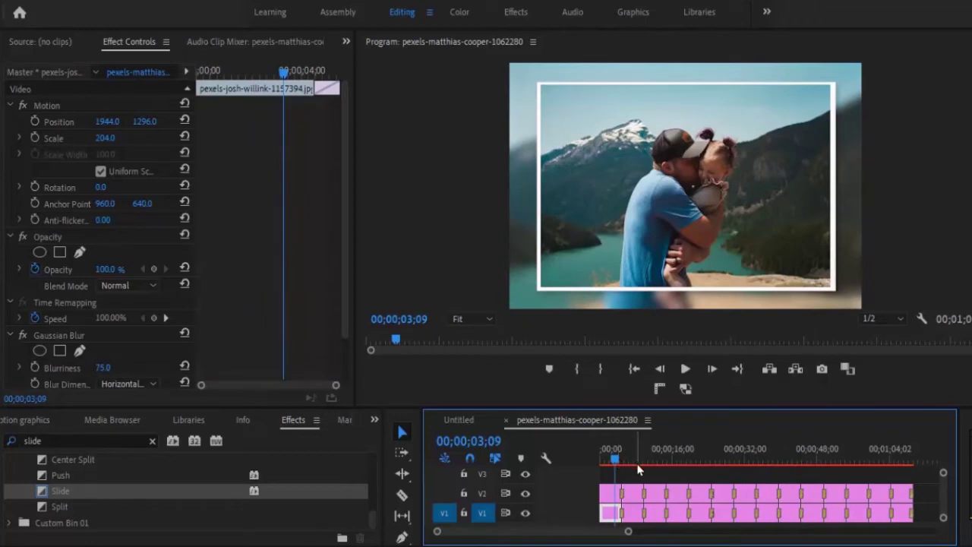
drag(615, 465, 645, 460)
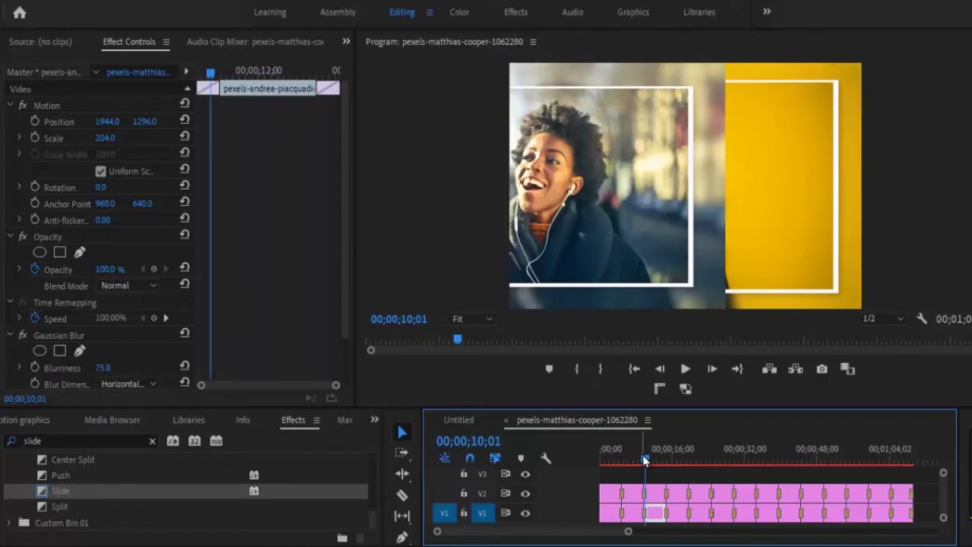
- Set the Slide transitions between the second and third clips on V2 and V1 to enter from the top, and play them back
click(646, 505)
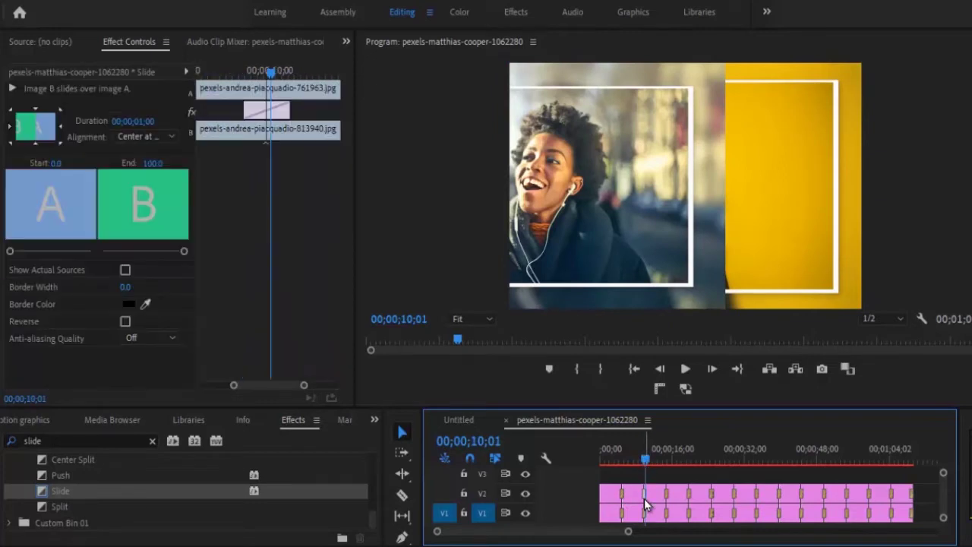
click(37, 112)
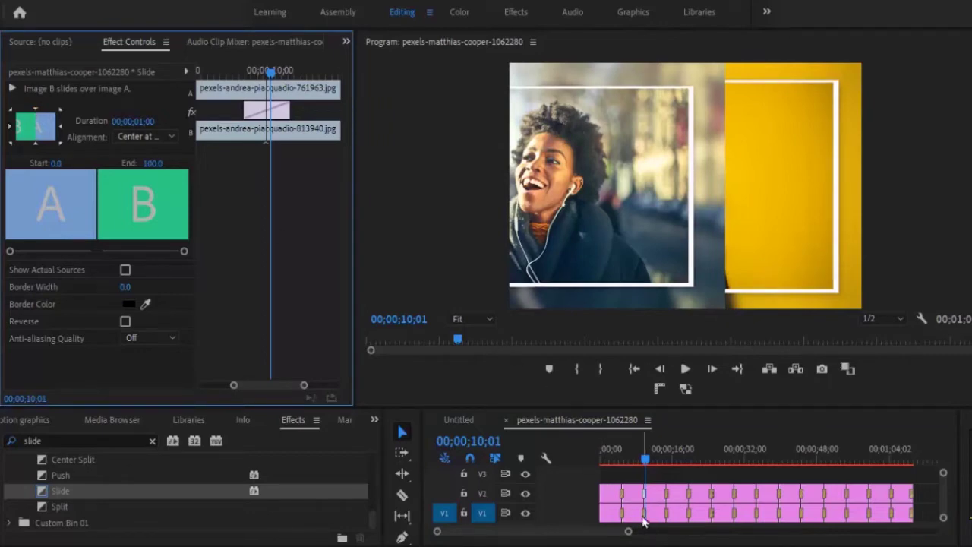
click(574, 452)
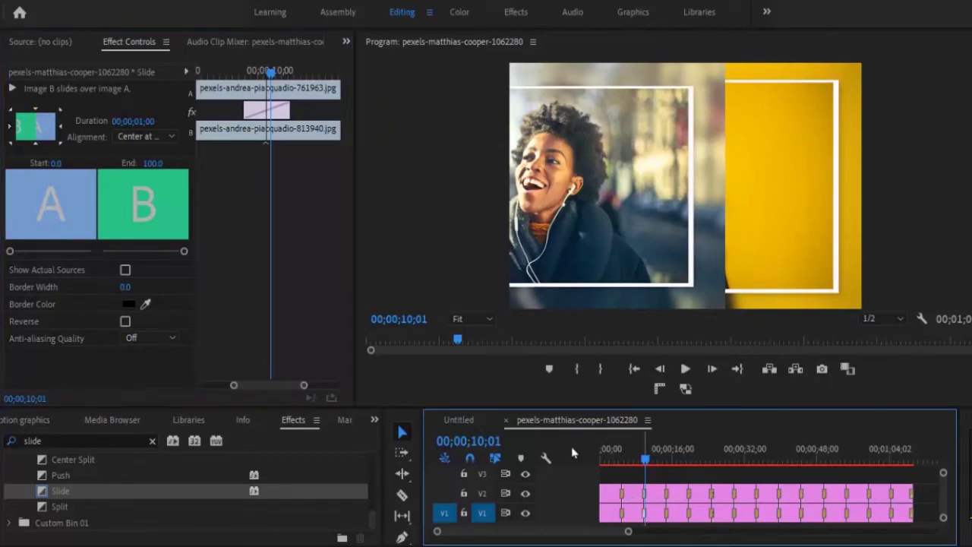
click(34, 114)
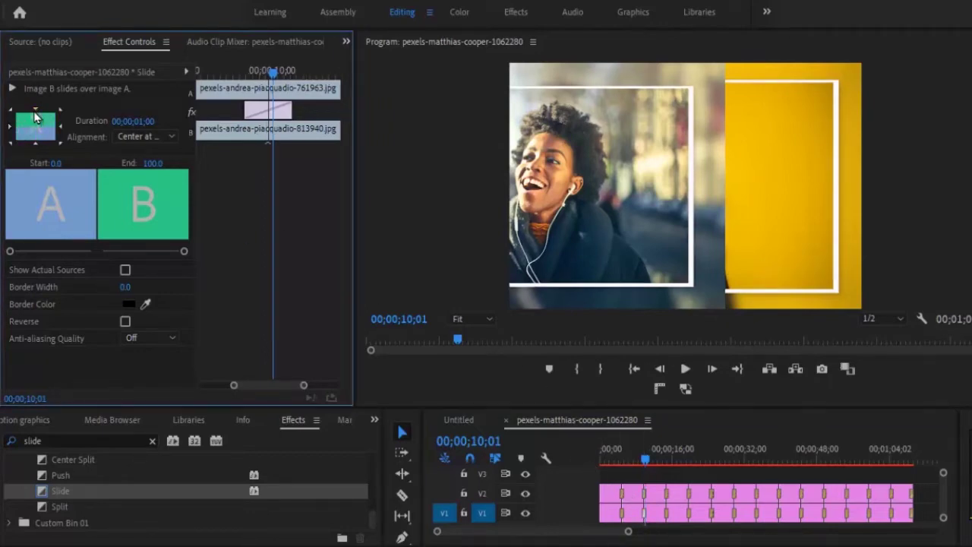
click(633, 451)
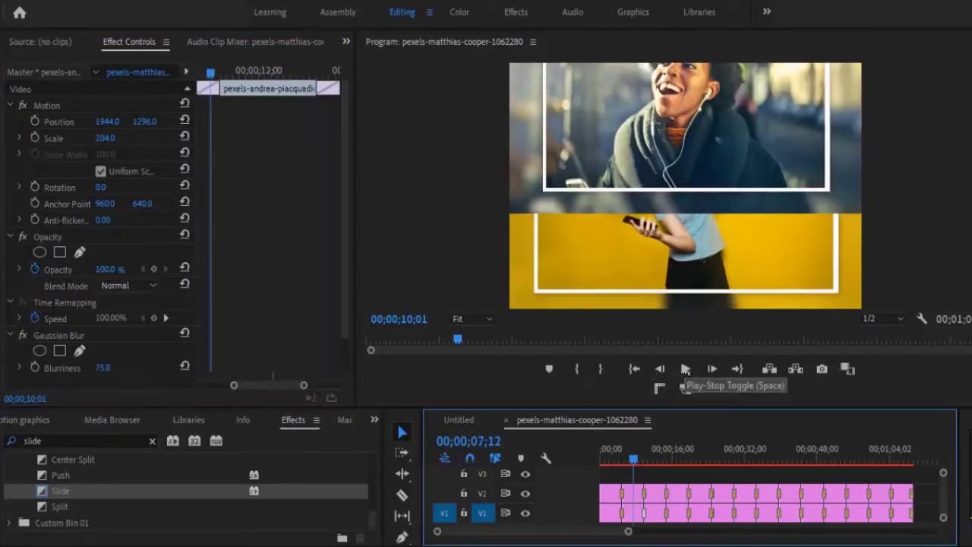
click(686, 370)
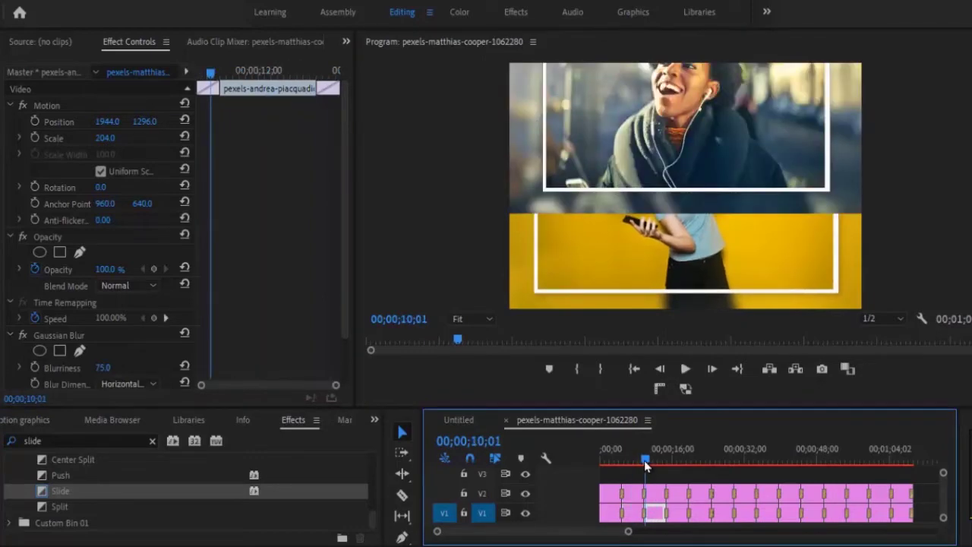
- Inspect the V2 Slide transition settings at the cuts before and after the third clip
click(644, 501)
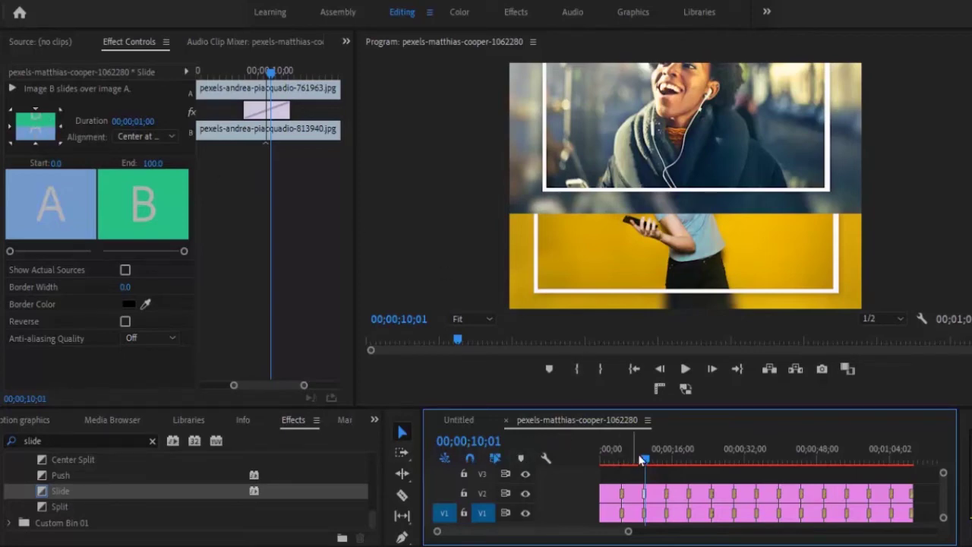
drag(644, 456, 665, 463)
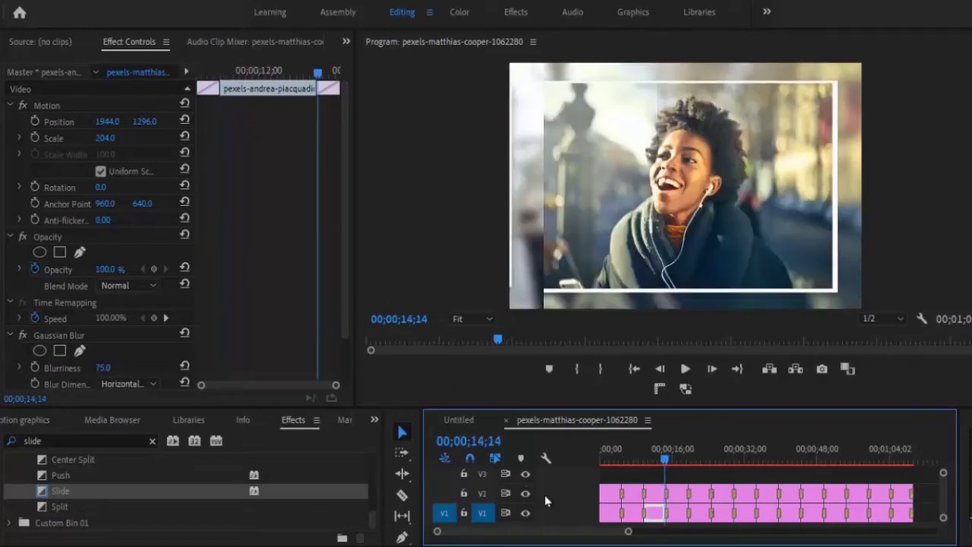
click(667, 495)
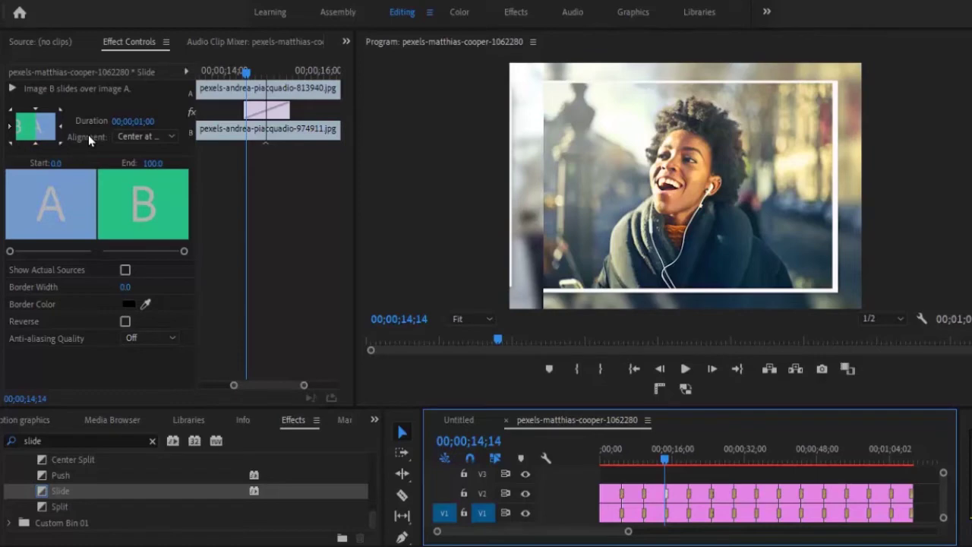
click(658, 453)
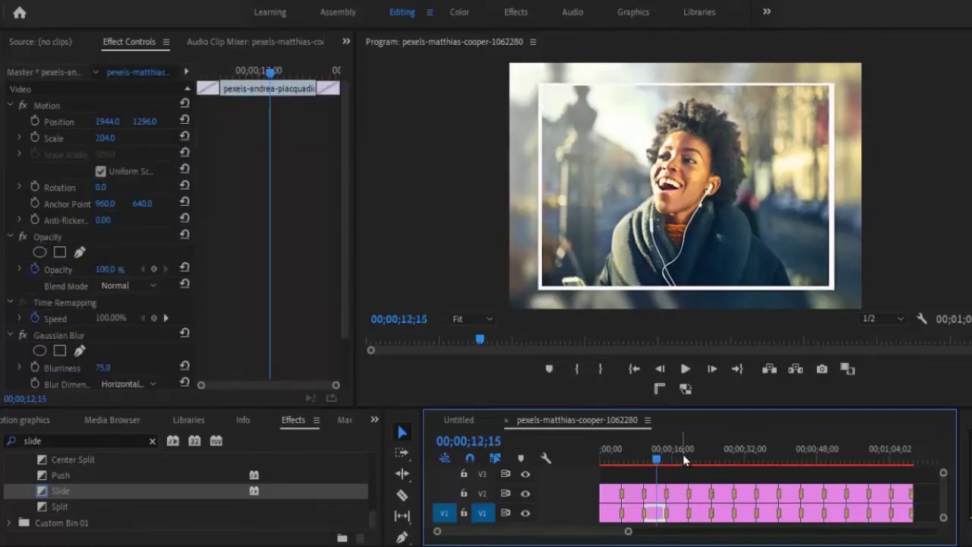
- Enable Rotation keyframing on the first V2 clip and place a -8° keyframe at the start of the clip
click(613, 452)
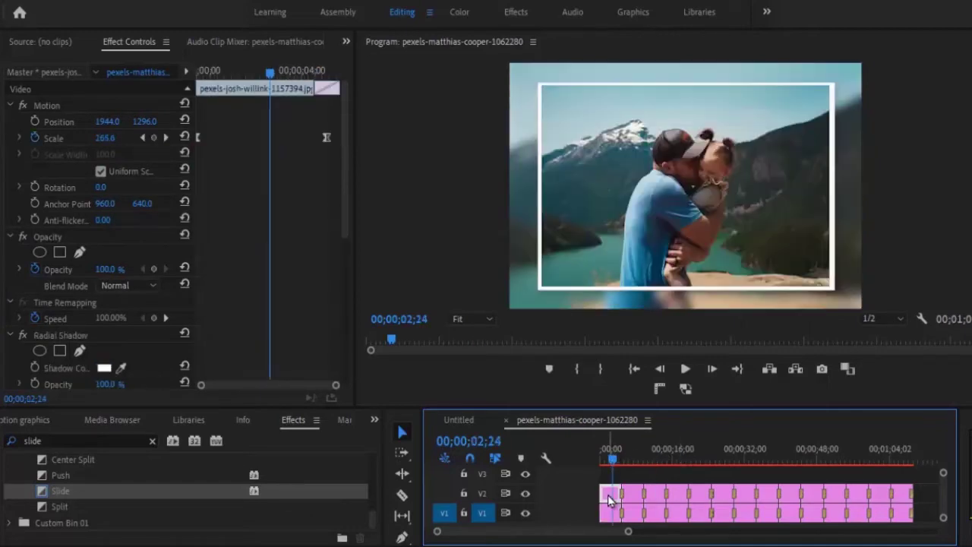
click(611, 498)
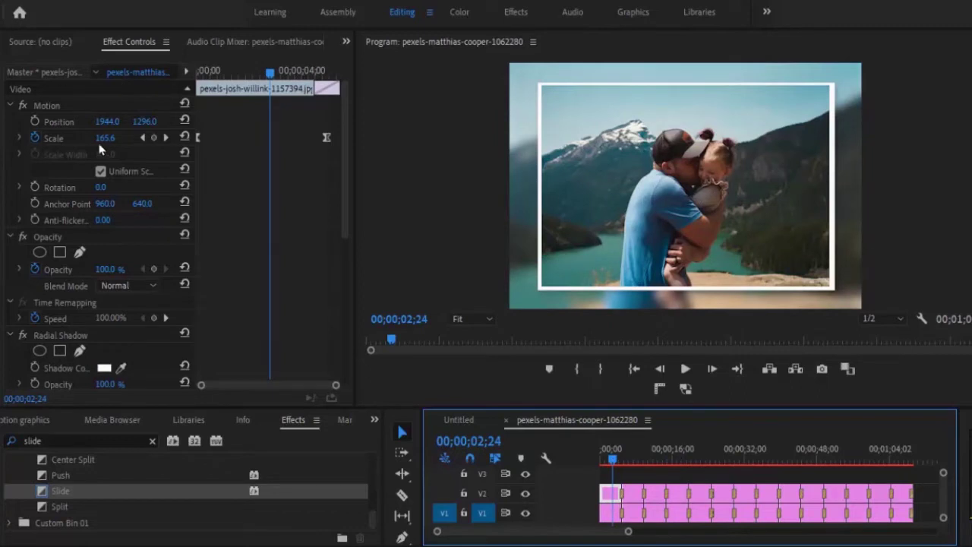
click(35, 187)
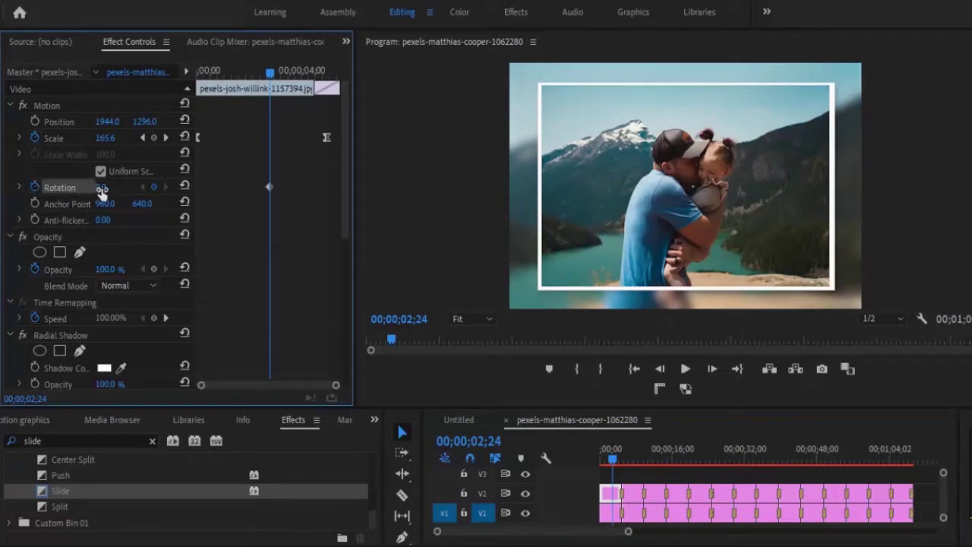
click(102, 188)
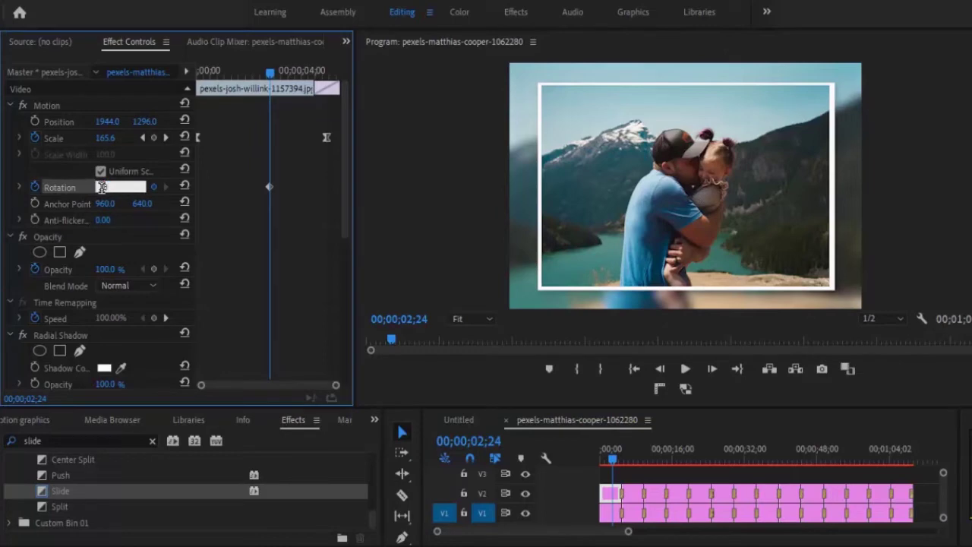
text(-8)
key(Return)
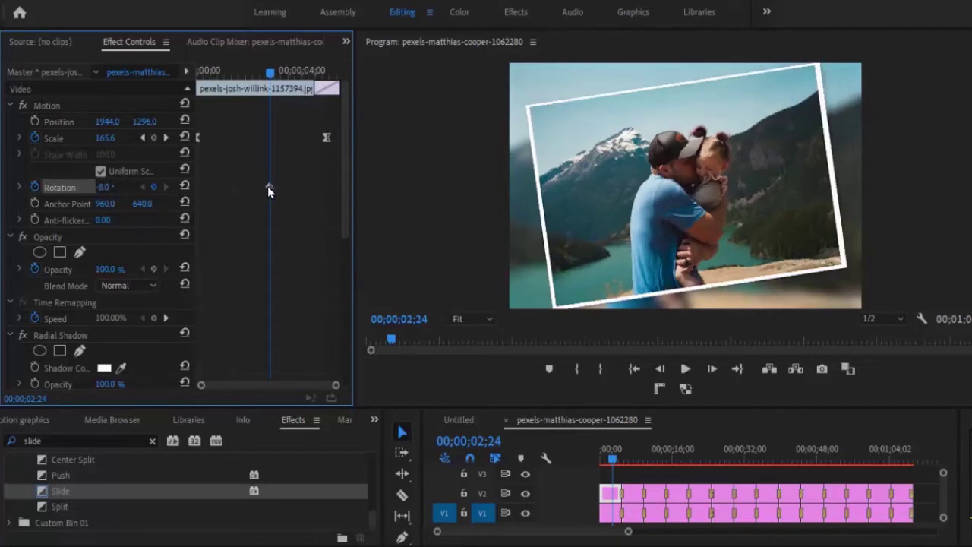
drag(268, 186, 198, 186)
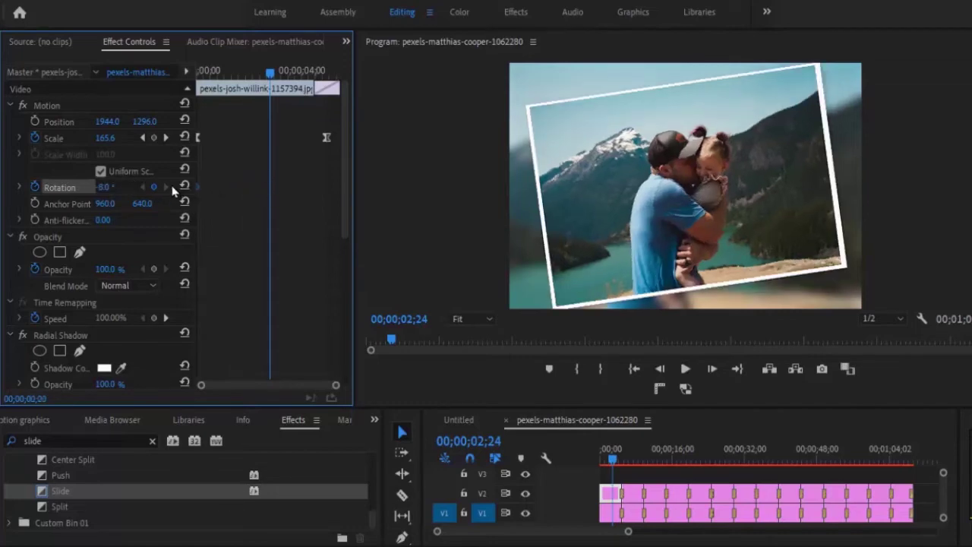
- Add a 3° Rotation keyframe to the first V2 clip and move it and the last Scale keyframe to the clip's end
click(102, 188)
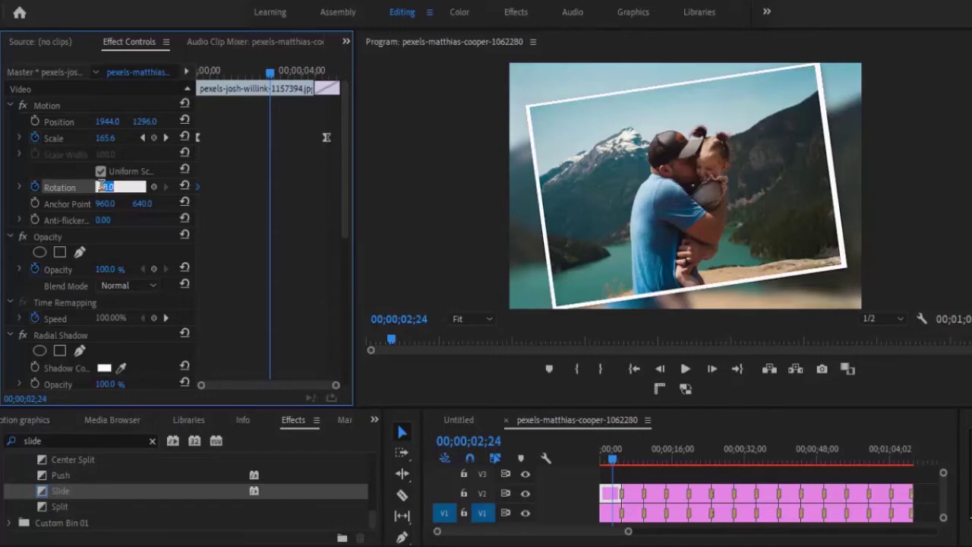
text(3)
key(Return)
click(269, 187)
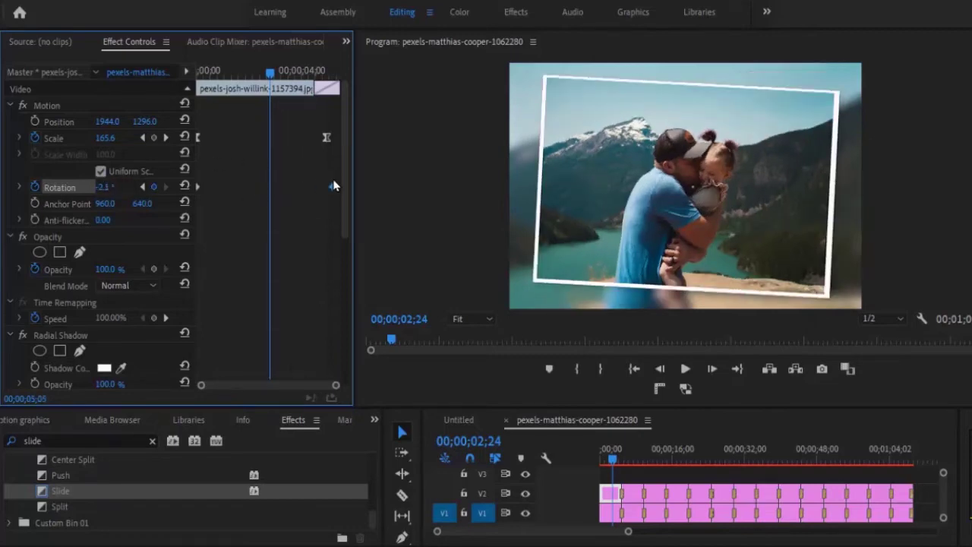
drag(334, 186, 339, 186)
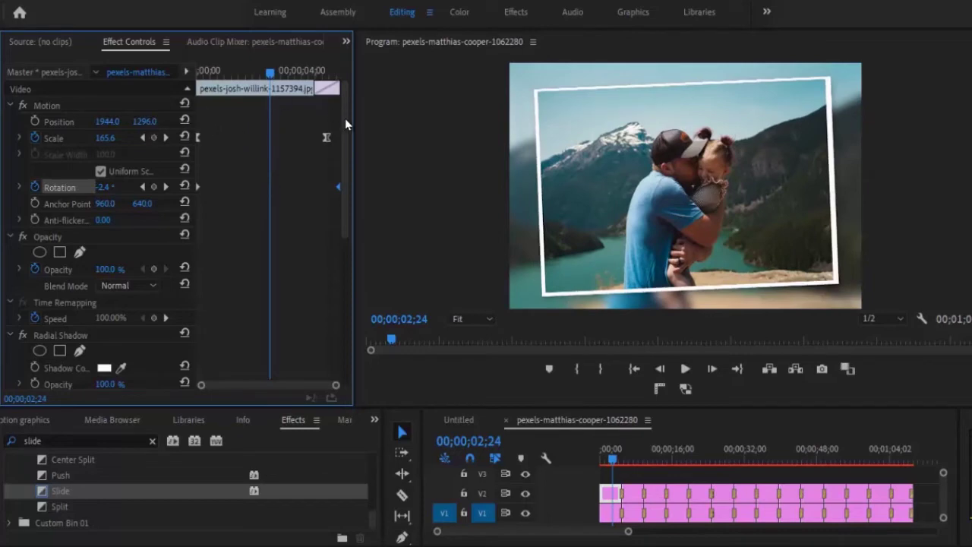
click(327, 138)
drag(327, 138, 340, 138)
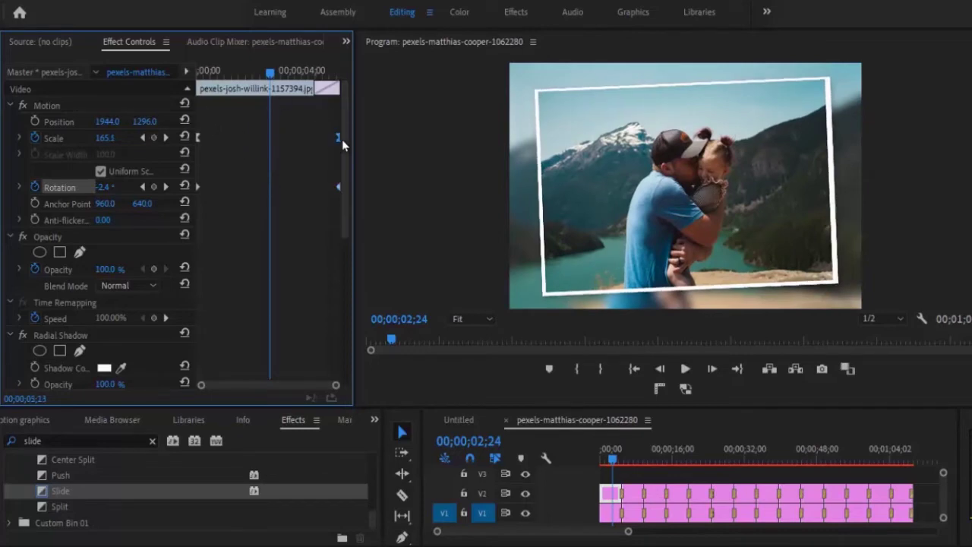
- Apply Ease In to the first Rotation keyframe and Ease Out to the last one, and scrub through the clip
click(198, 186)
right_click(198, 187)
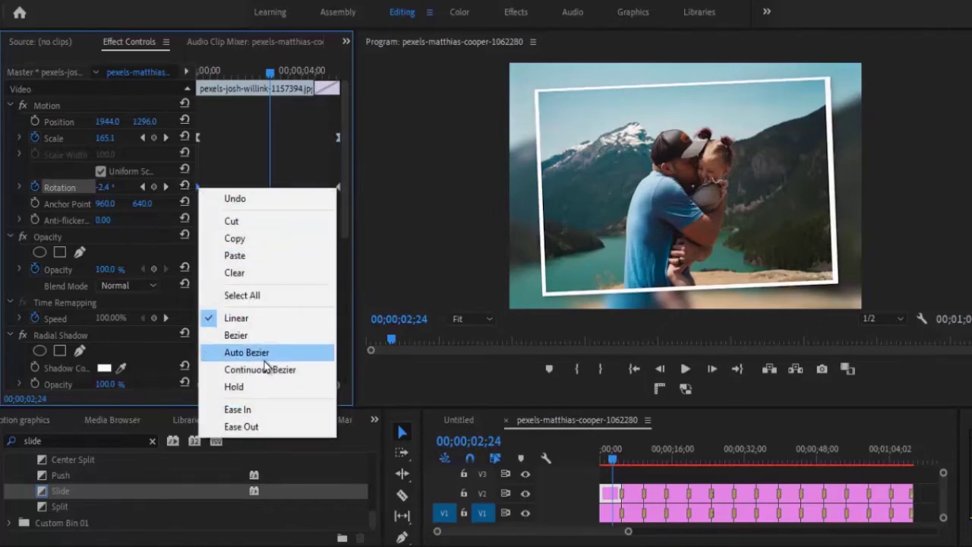
click(260, 409)
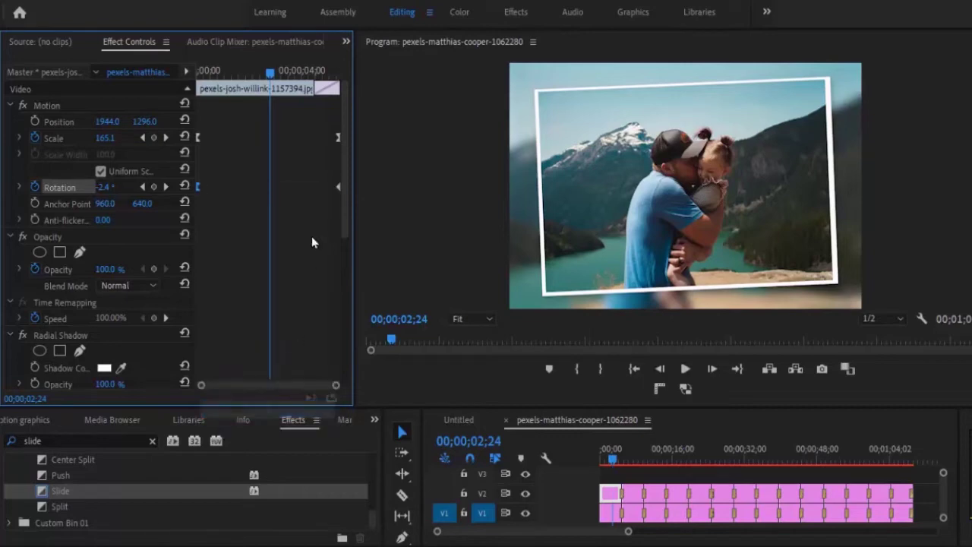
right_click(339, 187)
click(395, 424)
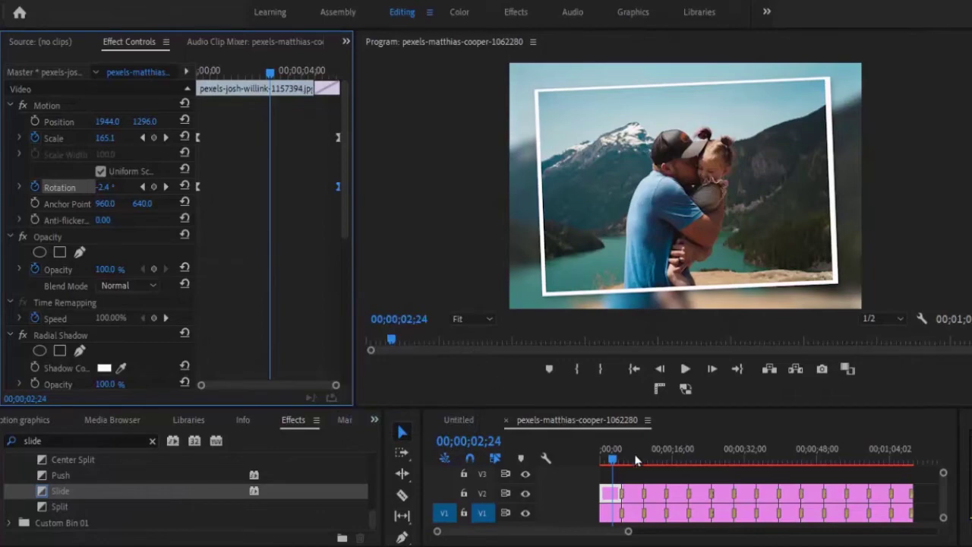
mouse_move(612, 460)
mouse_down()
mouse_move(600, 466)
mouse_move(628, 459)
mouse_move(597, 466)
mouse_up()
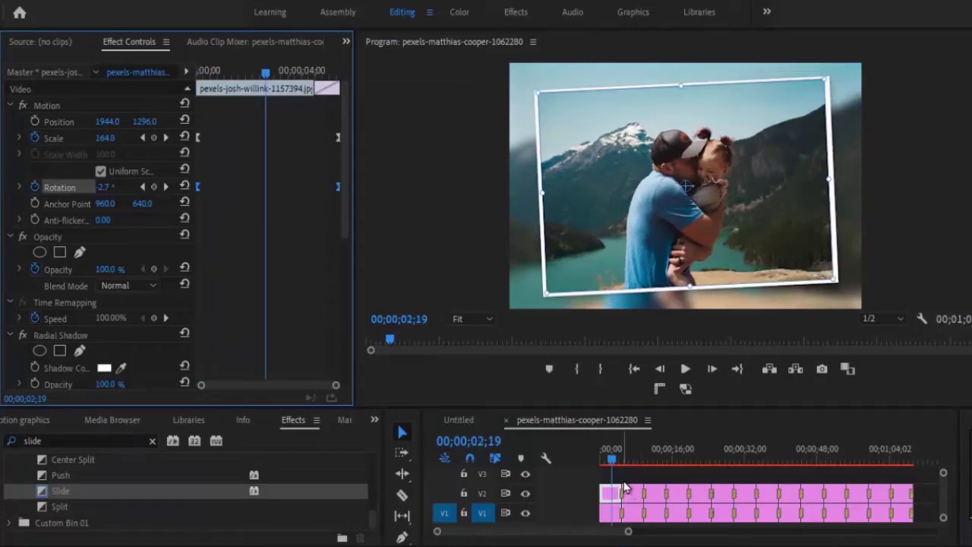
- Look over the remaining V2 clips by viewing the second, third and fourth photos
click(640, 472)
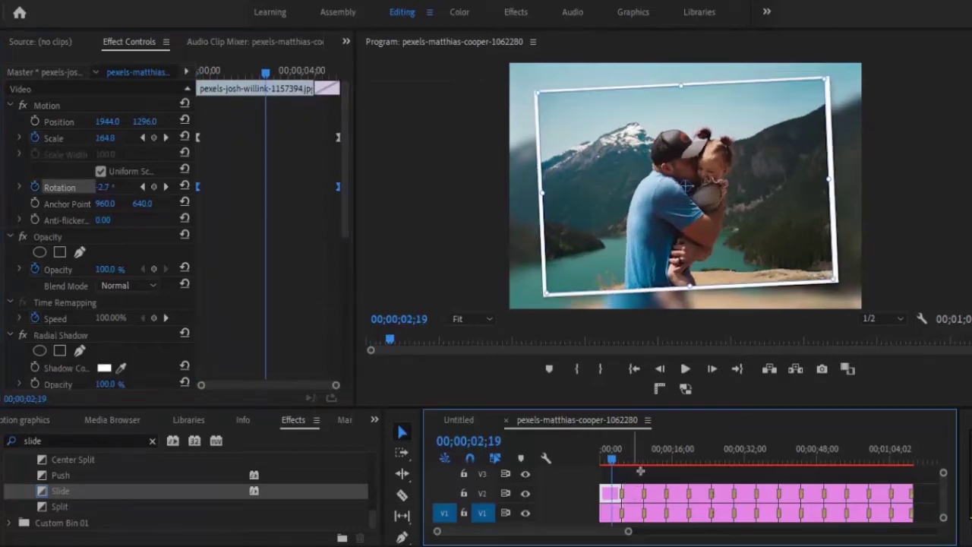
drag(633, 472, 914, 497)
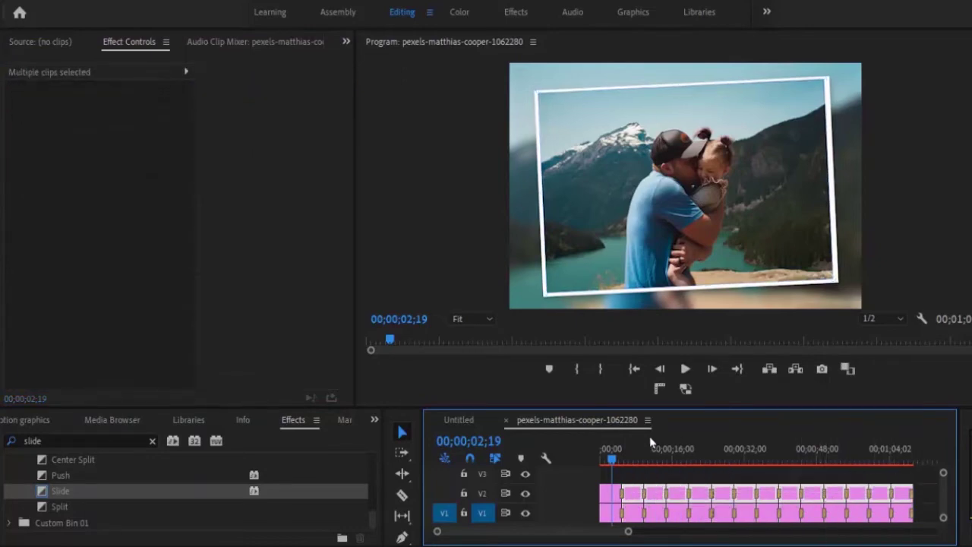
click(638, 460)
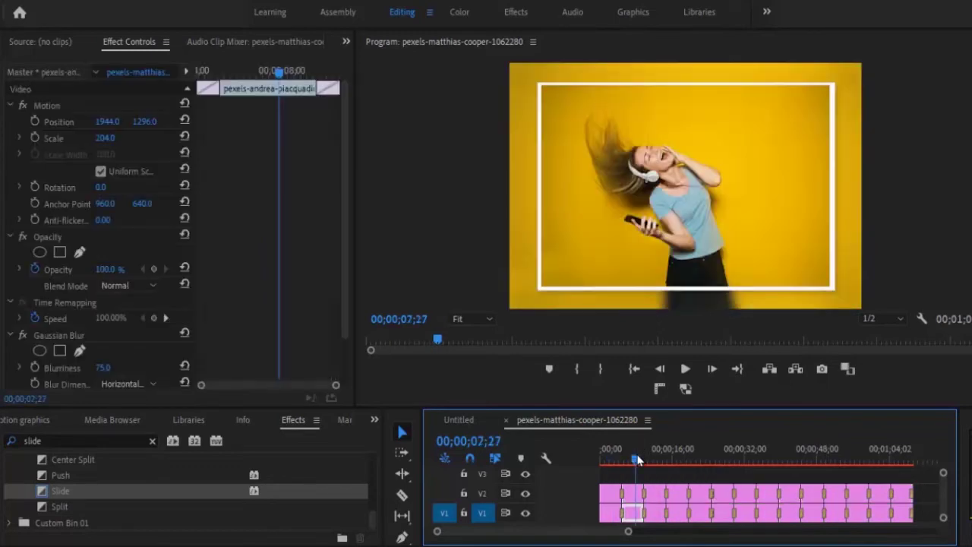
click(659, 460)
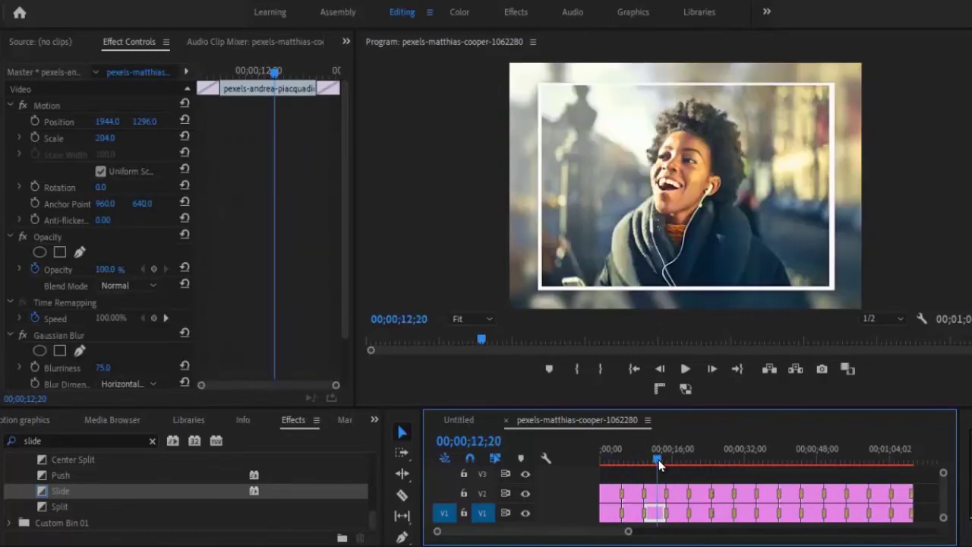
click(680, 459)
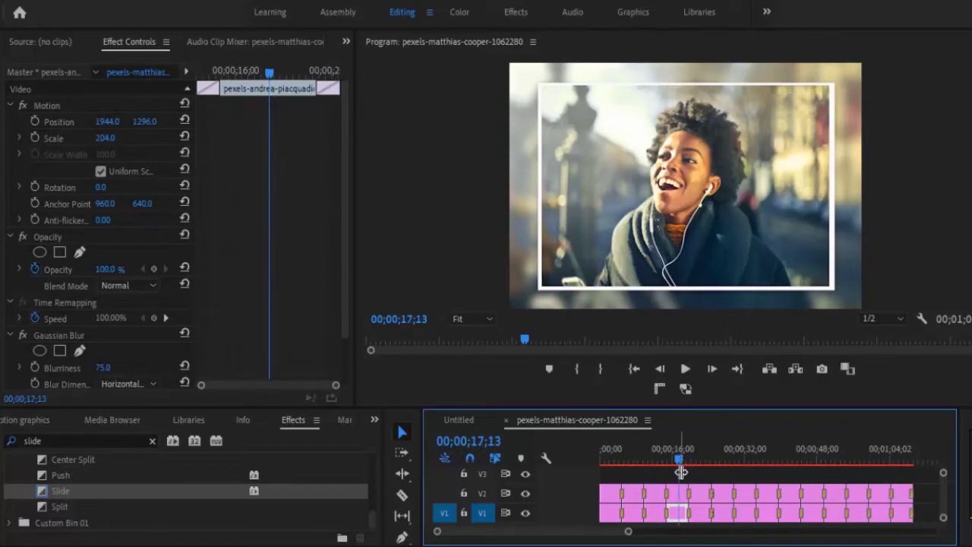
click(633, 495)
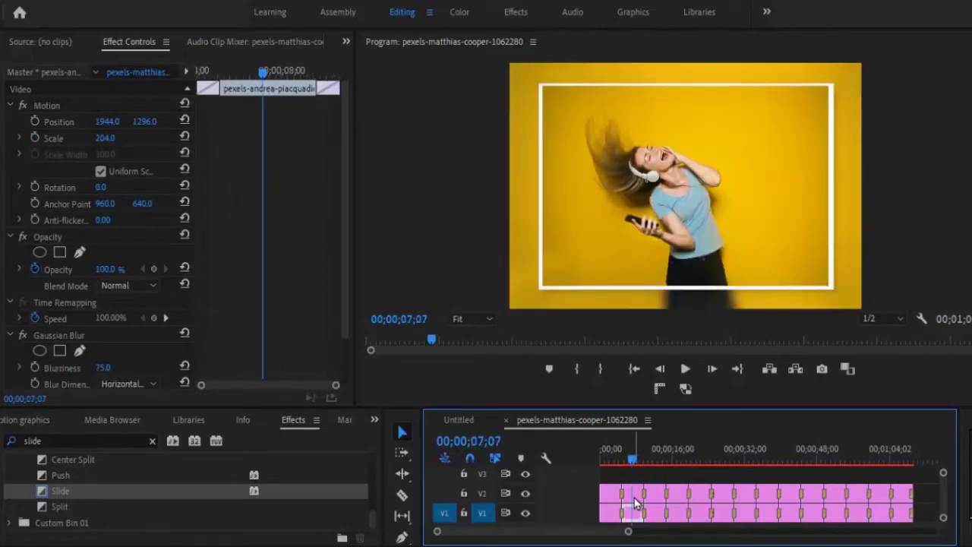
- Enable Rotation keyframing on the third V2 clip and set the keyframe to -9°
drag(610, 459, 656, 457)
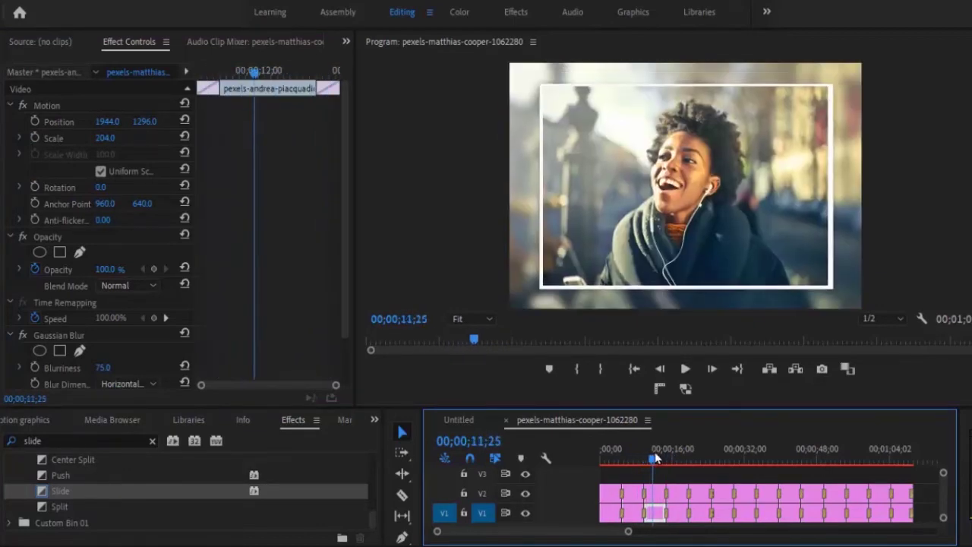
click(657, 495)
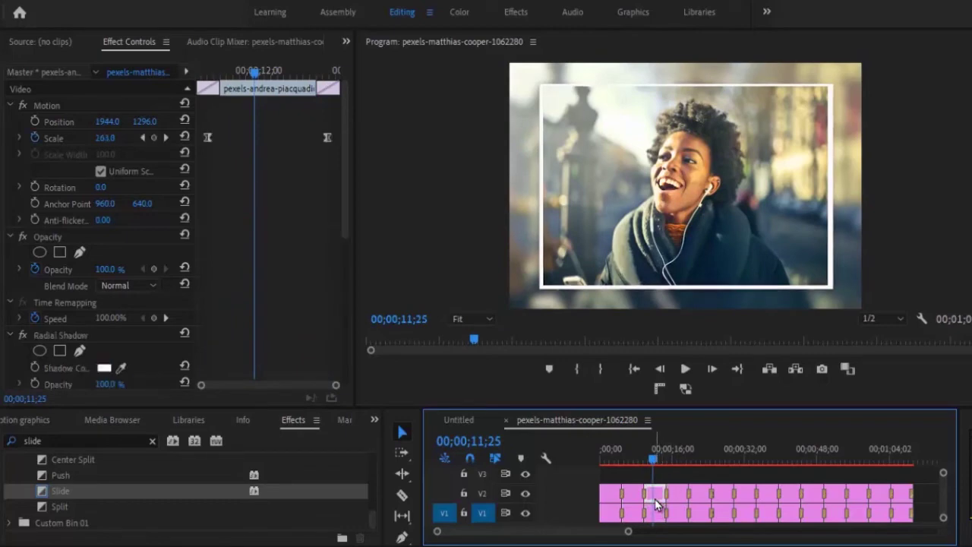
click(35, 187)
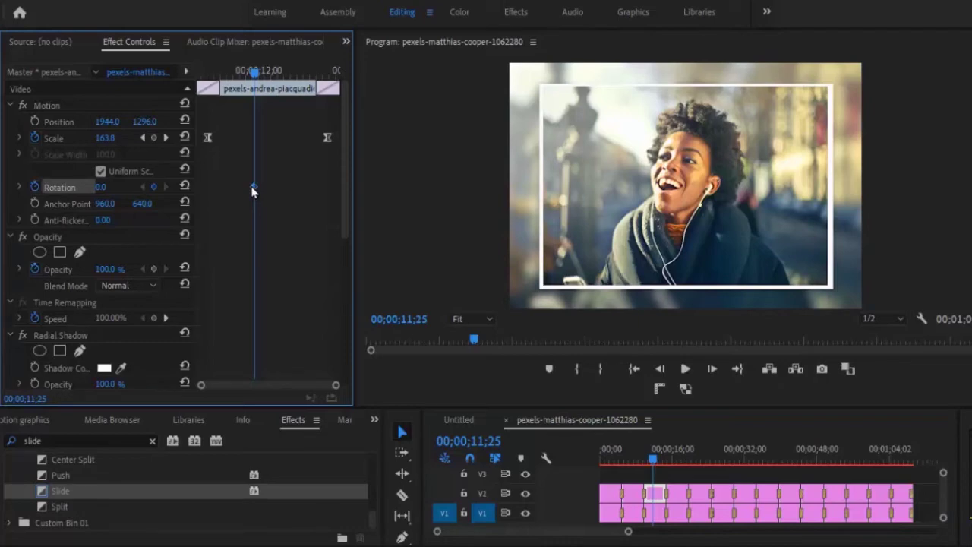
click(100, 186)
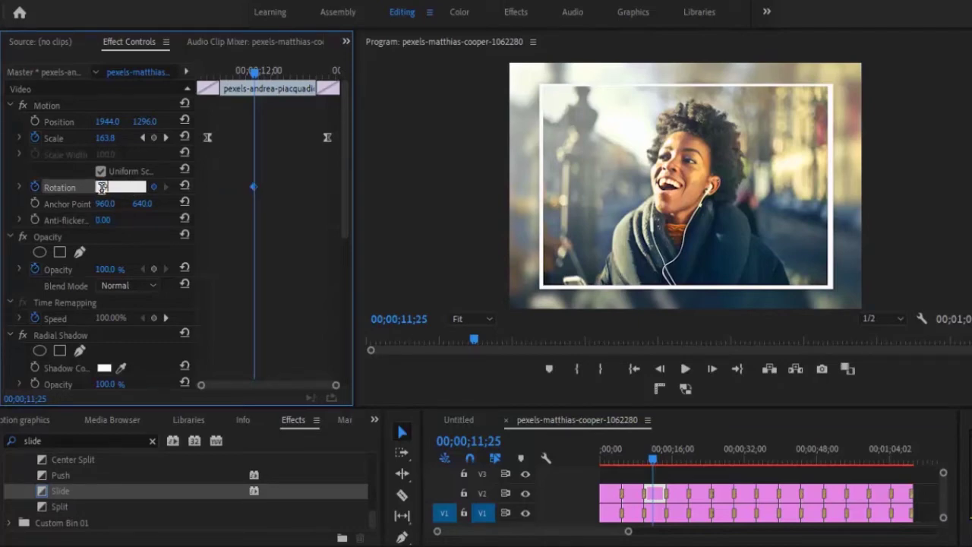
text(-9)
key(Return)
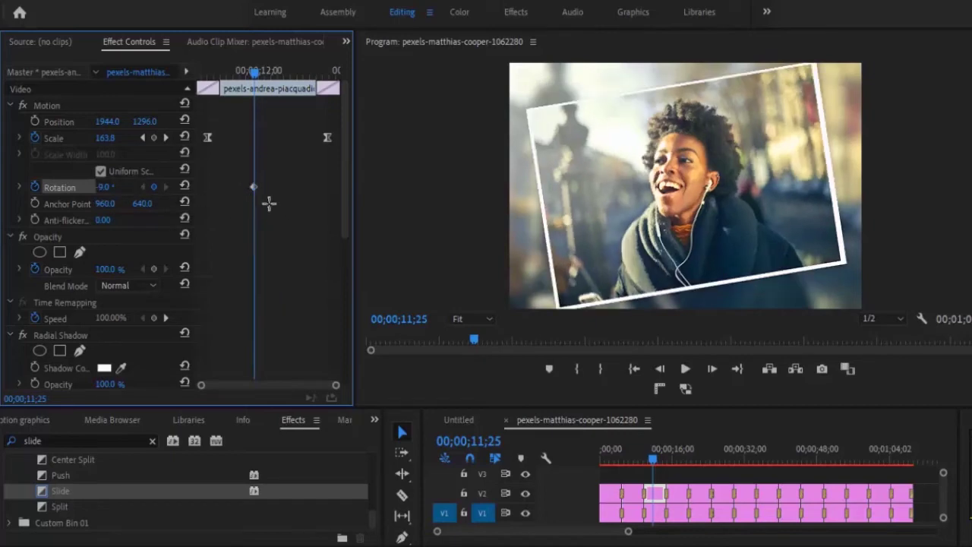
- Apply Ease In to the third V2 clip's -9° Rotation keyframe and move it to the clip's start
click(253, 187)
right_click(256, 194)
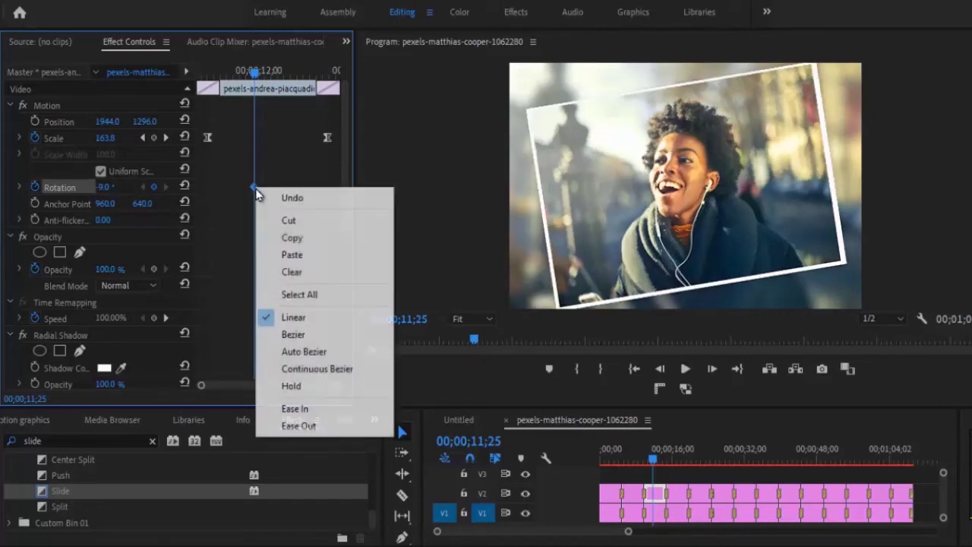
click(300, 409)
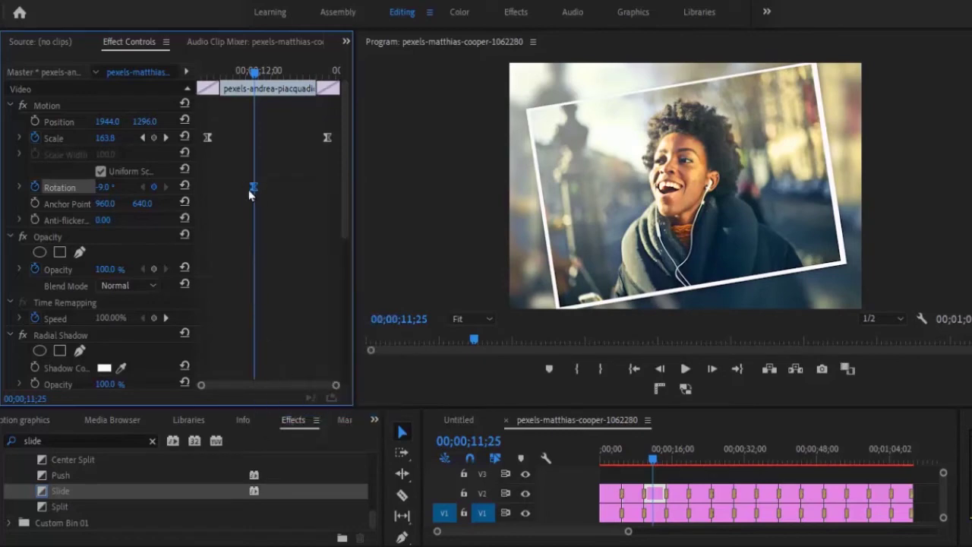
drag(250, 193, 197, 188)
- Add a 4° Rotation keyframe to the third V2 clip and move it to the clip's end
click(108, 189)
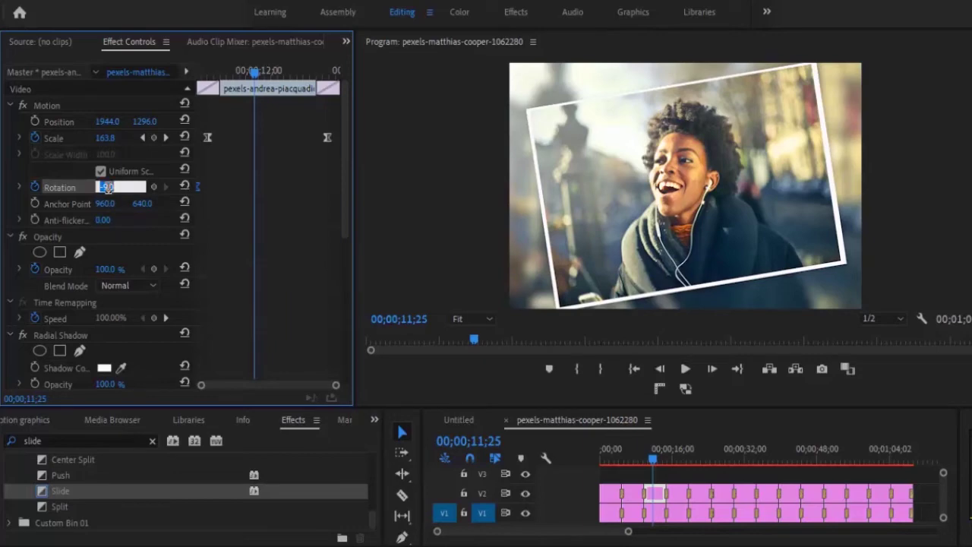
text(4)
key(Return)
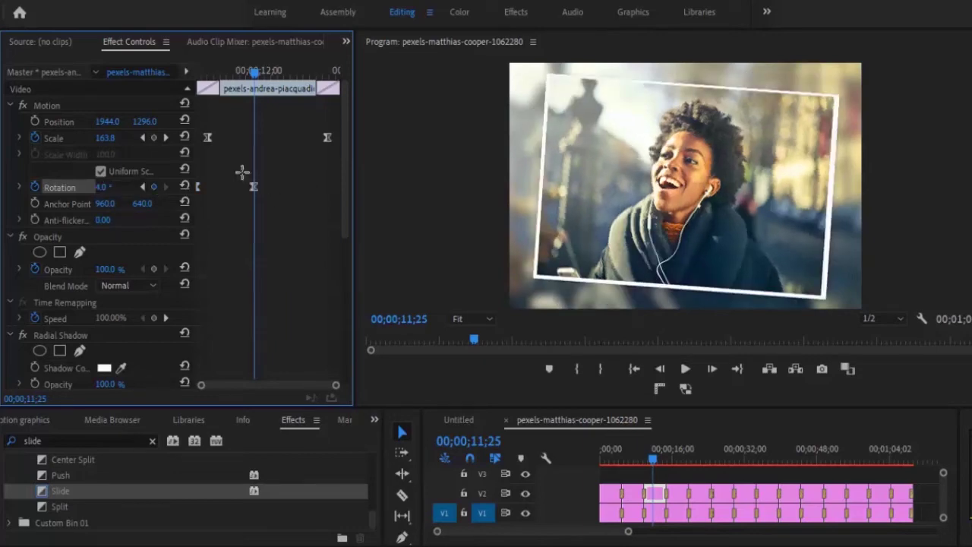
click(255, 188)
drag(254, 188, 388, 189)
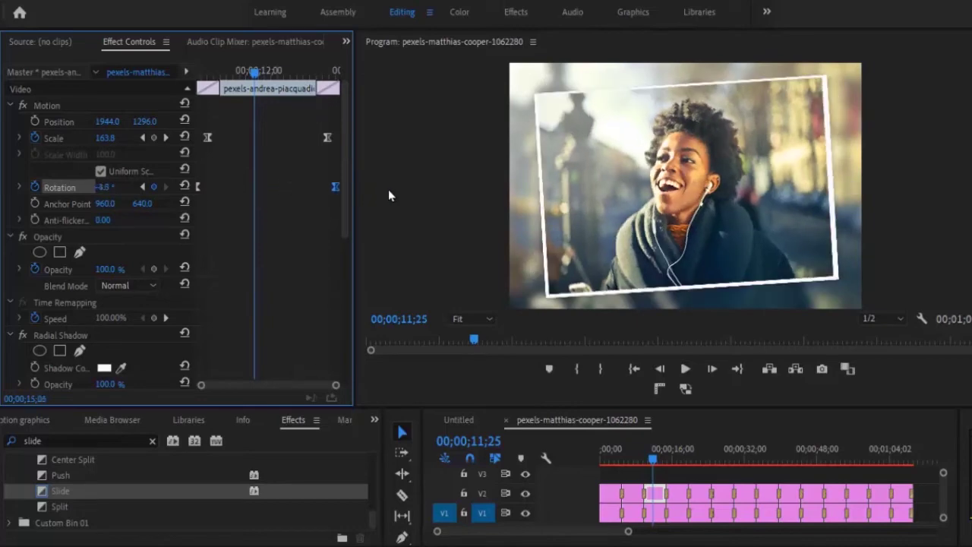
- Move the third V2 clip's last Scale keyframe to the clip's end and its first one to the clip's start
drag(340, 159, 327, 148)
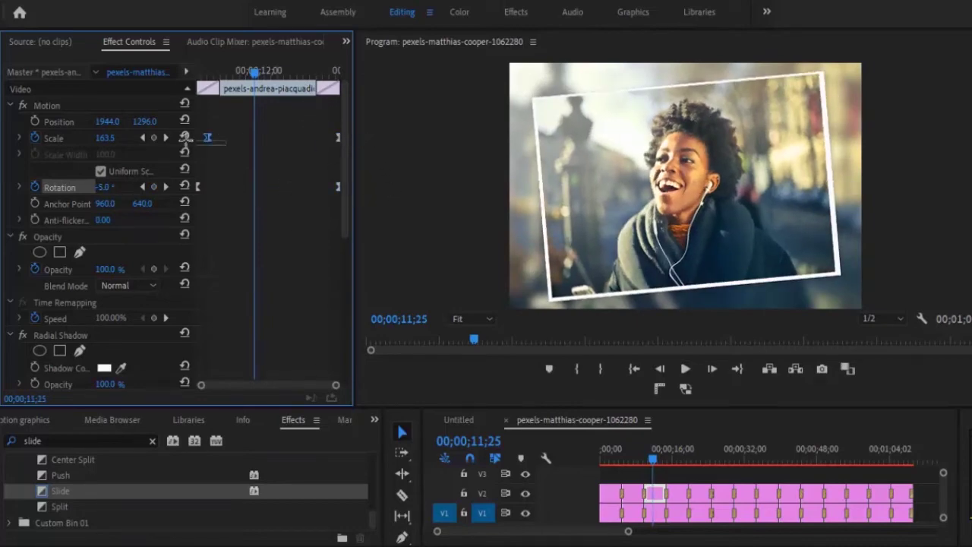
click(208, 139)
drag(208, 139, 168, 140)
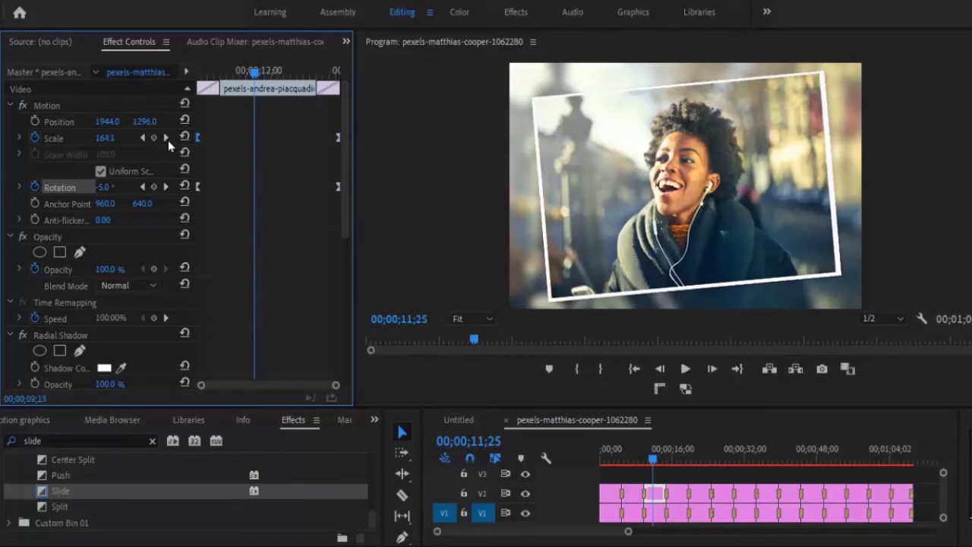
- Set a -8° Rotation keyframe with Ease In at the start of the fourth V2 clip
click(671, 450)
click(682, 503)
click(681, 494)
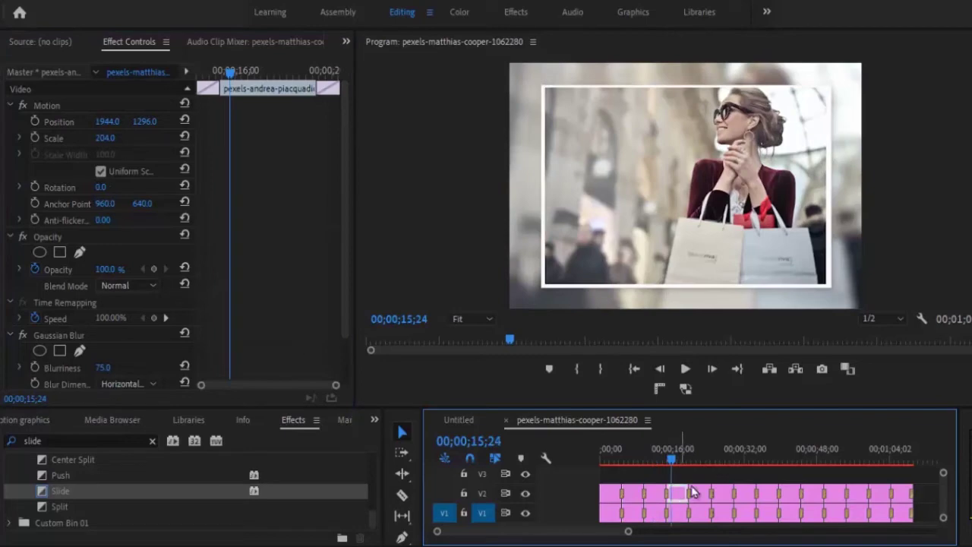
click(76, 189)
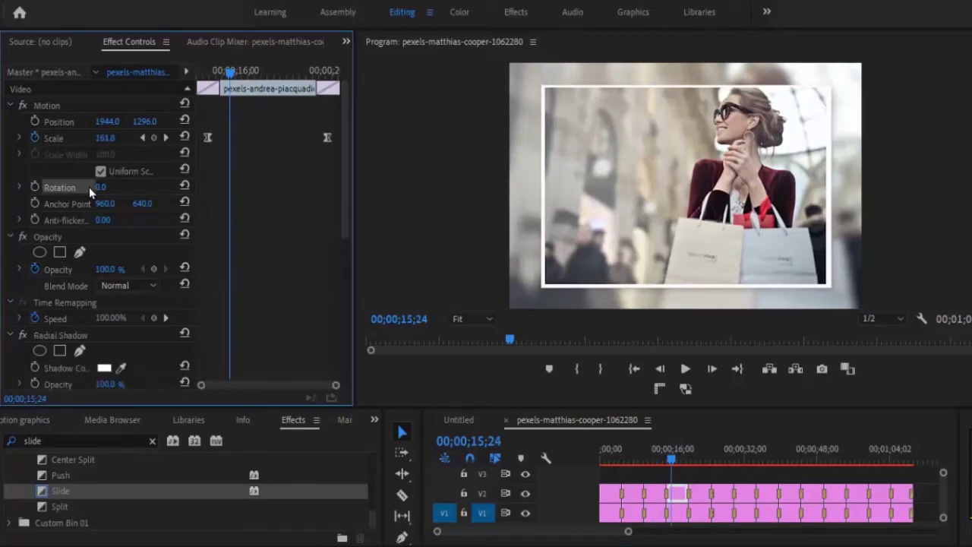
click(101, 186)
text(-8)
key(Return)
click(34, 187)
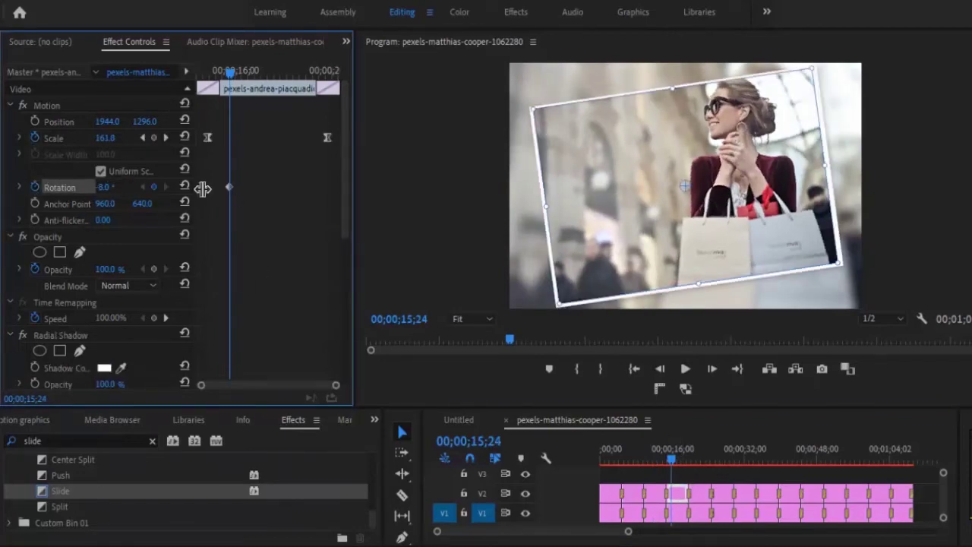
right_click(229, 187)
click(272, 406)
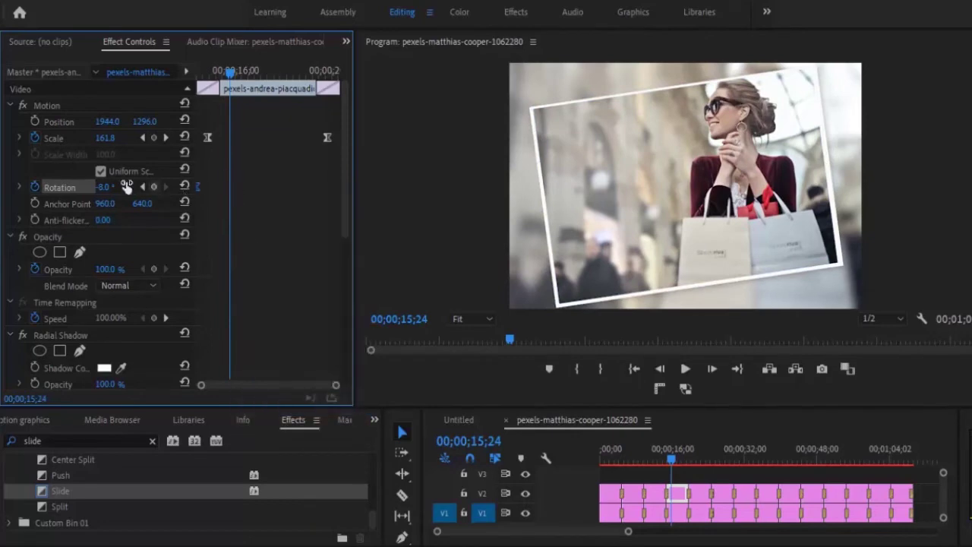
- Add a 3° Rotation keyframe at the fourth V2 clip's end and move its Scale keyframes to the clip's start and end
click(103, 186)
text(3)
key(Return)
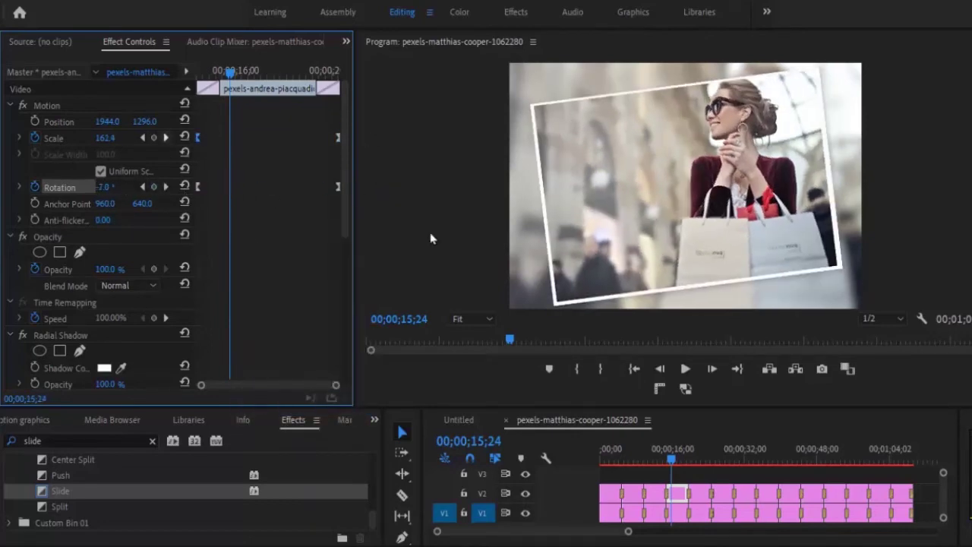
- Move the Scale keyframes of the second and fifth V2 clips to the start and end of each clip
click(630, 449)
click(636, 496)
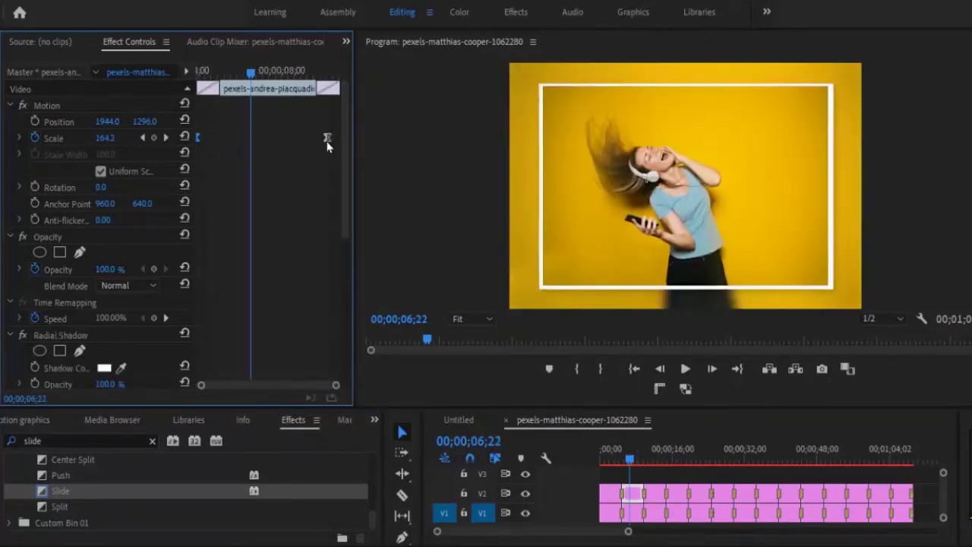
click(697, 449)
click(705, 495)
click(705, 492)
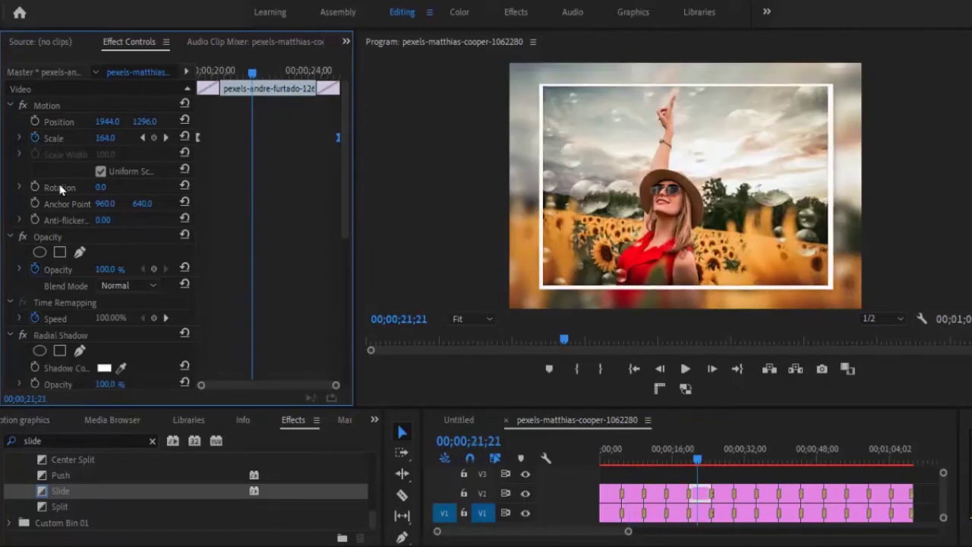
- Animate the fifth V2 clip's Rotation from a -8° keyframe with Ease In to a second Rotation keyframe
click(104, 187)
text(-8)
key(Return)
click(34, 187)
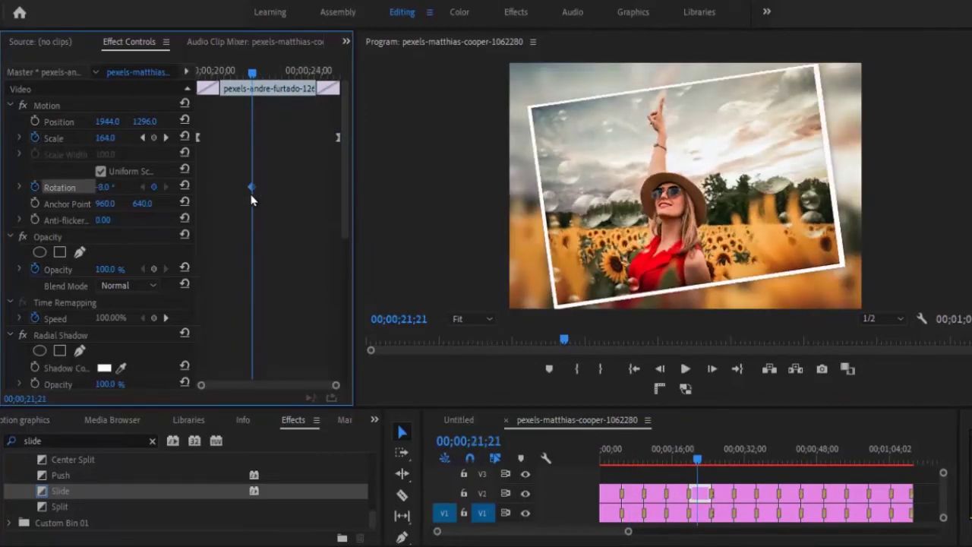
right_click(251, 186)
click(296, 410)
drag(101, 190, 235, 180)
right_click(71, 187)
click(278, 200)
- Set a -9° Rotation keyframe with Ease In at the start of the sixth V2 clip
click(723, 493)
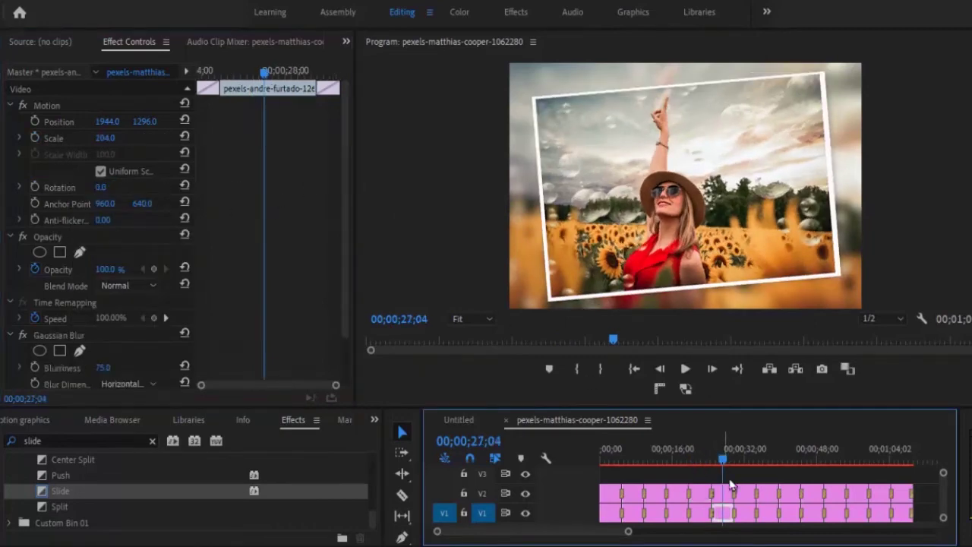
click(104, 187)
text(-9)
key(Return)
click(34, 187)
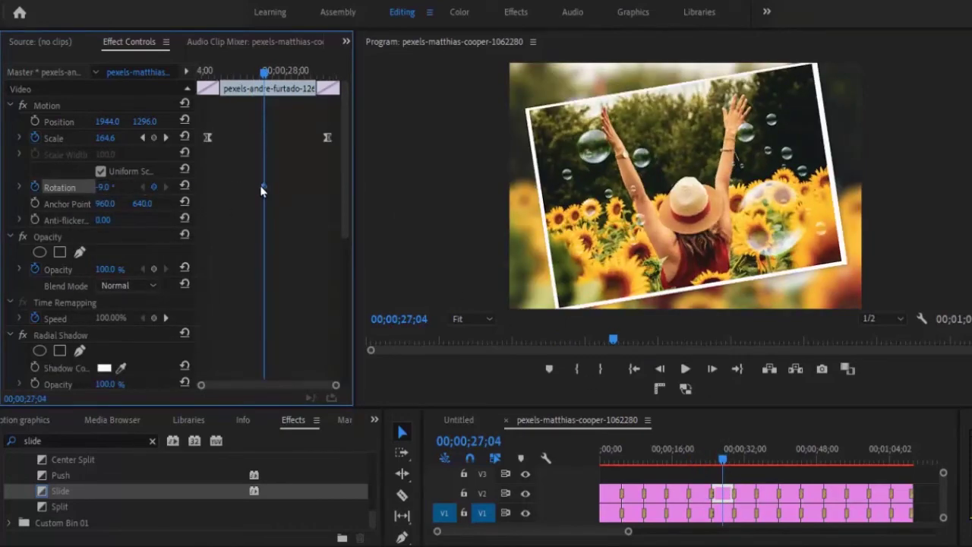
right_click(263, 187)
click(296, 404)
- Move the sixth V2 clip's Scale keyframes to the clip's start and end, and add a 2° Rotation keyframe at its end
click(328, 138)
right_click(272, 189)
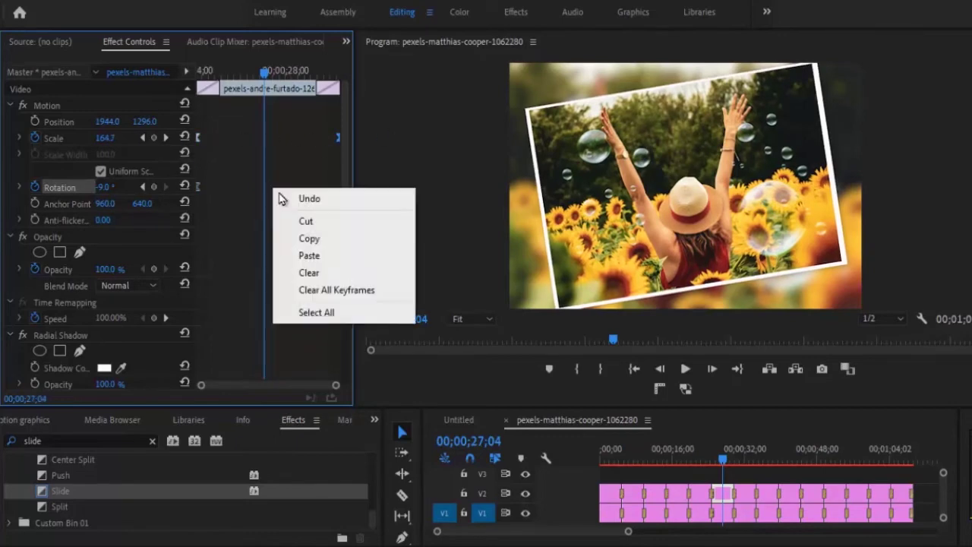
click(104, 187)
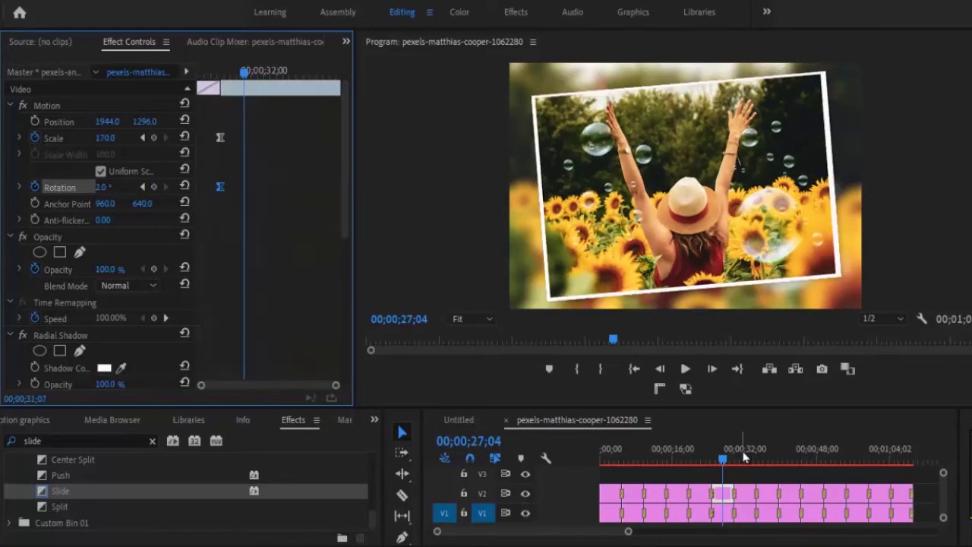
- Add a -7° Rotation keyframe to the seventh V2 clip and move it and the first Scale keyframe to the clip's start
click(740, 493)
click(104, 187)
text(-)
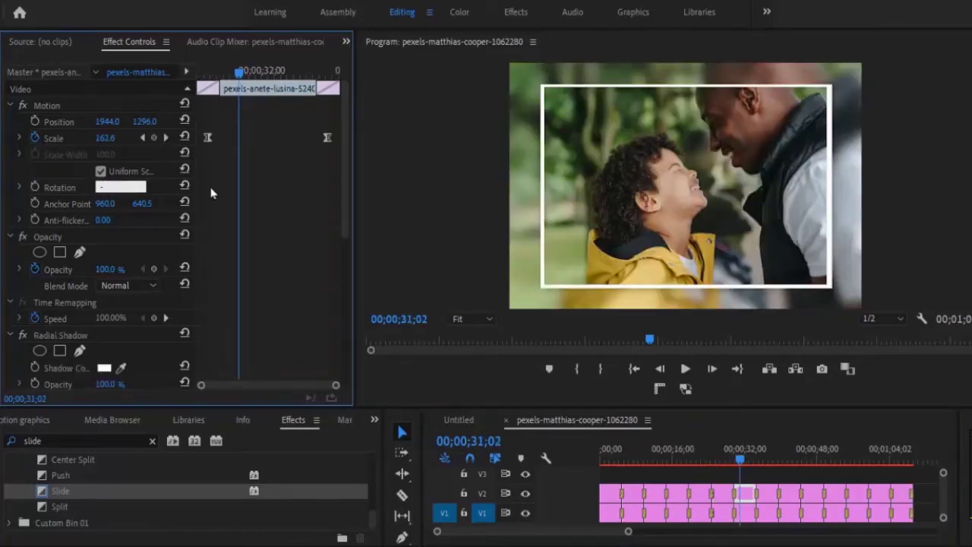
text(7)
key(Return)
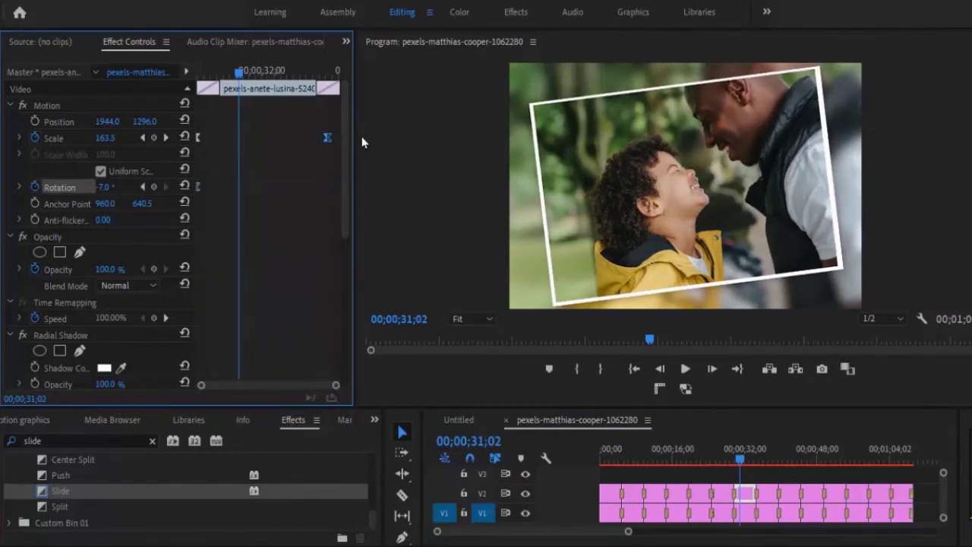
- Add a 0° Rotation keyframe to the seventh V2 clip and move it and the last Scale keyframe to the clip's end
click(166, 187)
click(104, 187)
text(0)
key(Return)
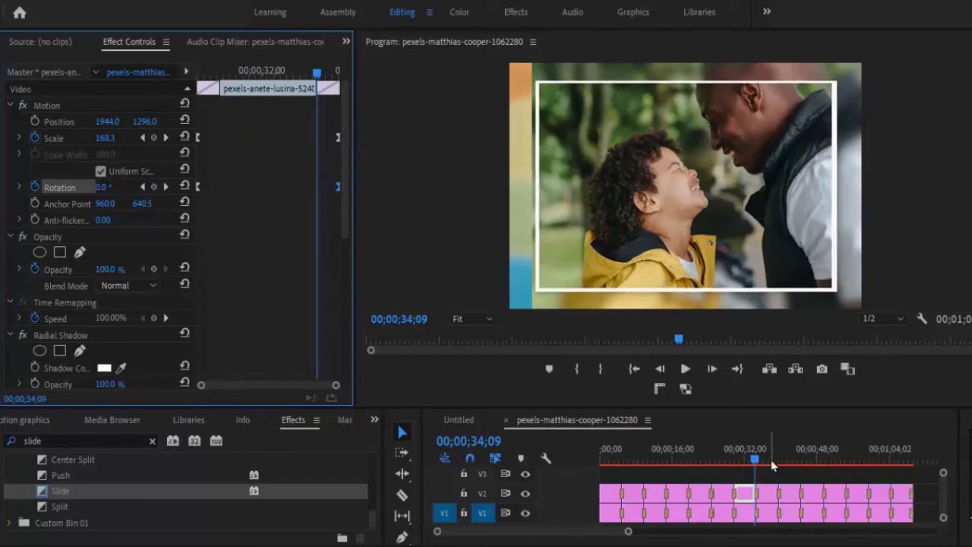
- Set a -8° Rotation keyframe with Ease In near the start of the eighth V2 clip
click(770, 459)
click(770, 497)
click(102, 186)
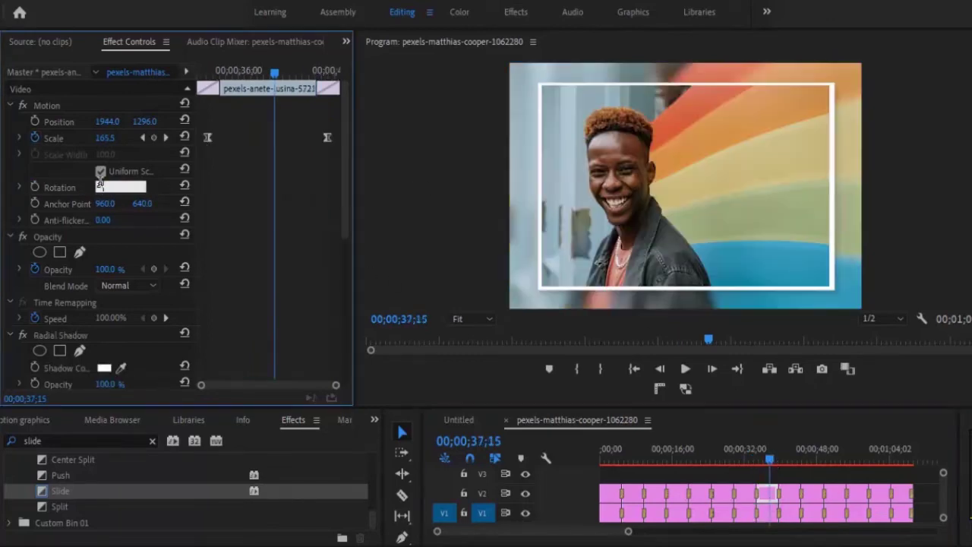
text(-8)
key(Return)
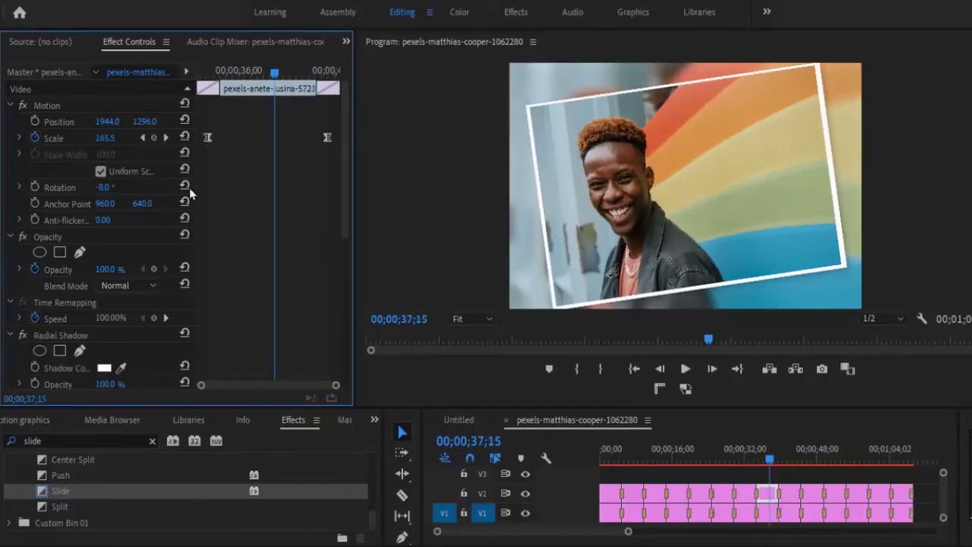
right_click(274, 186)
click(315, 403)
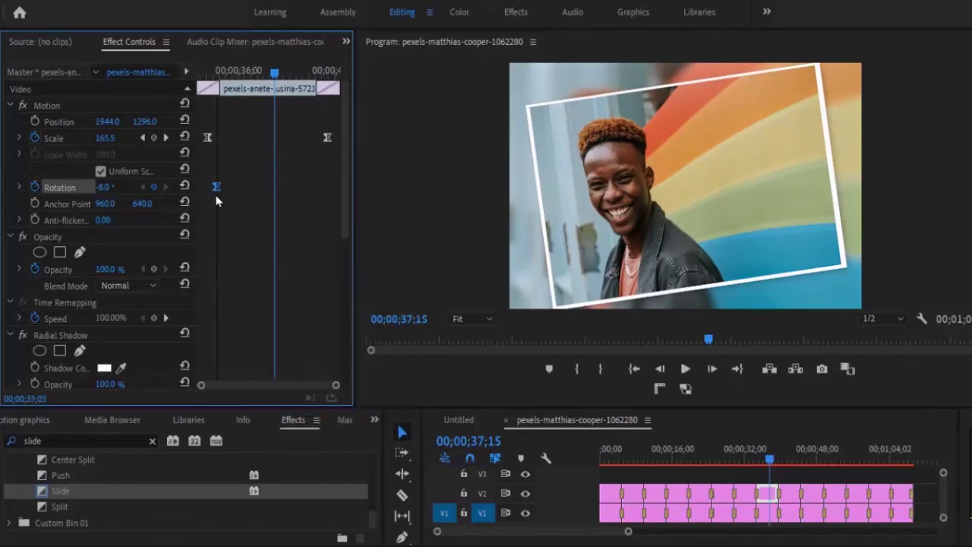
- Add a second Rotation keyframe of 0° to the eighth V2 clip
click(103, 187)
text(0)
key(Return)
- Set a 4° Rotation keyframe with Ease In on the ninth V2 clip, aligned with its first Scale keyframe
click(792, 455)
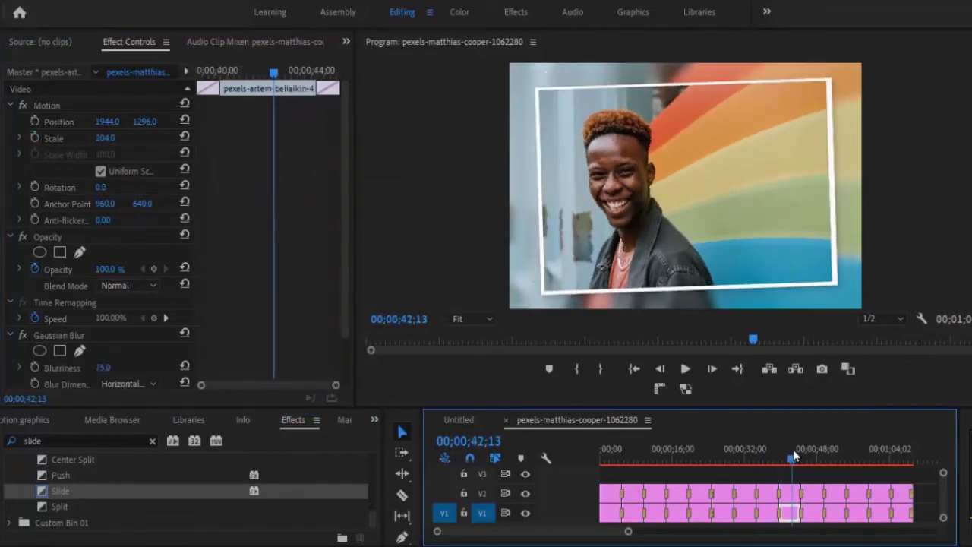
click(100, 186)
text(4)
key(Return)
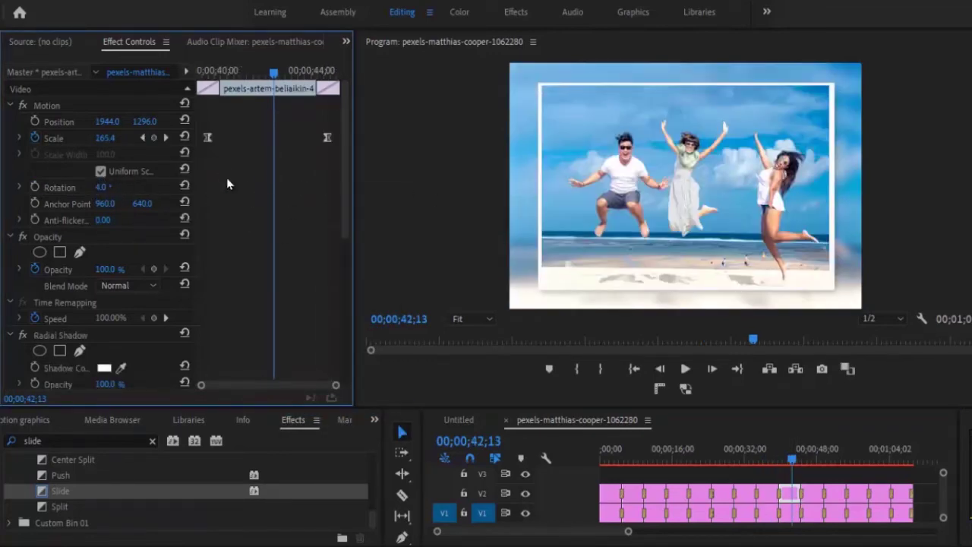
right_click(210, 187)
click(247, 385)
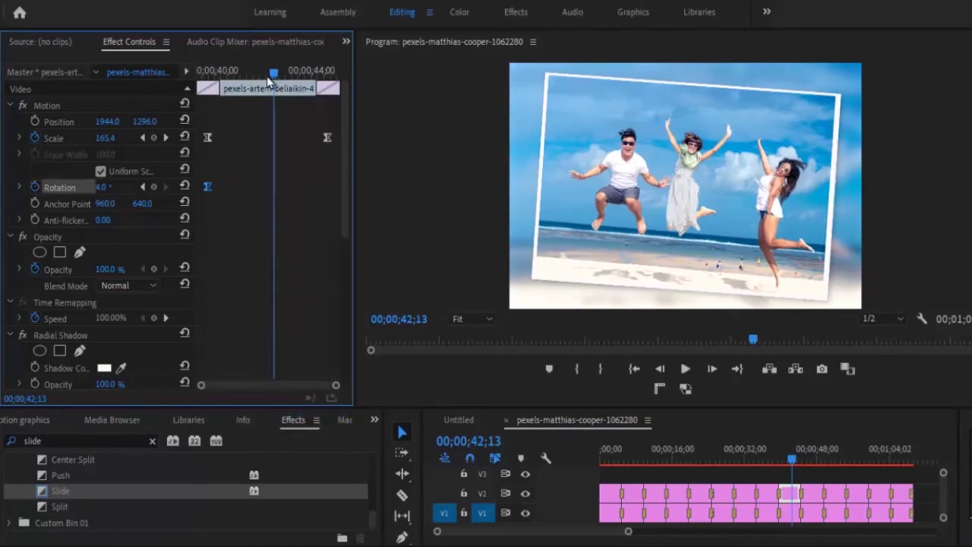
- Add a -8° Rotation keyframe to the ninth V2 clip at 00;00;44;02
drag(273, 73, 313, 74)
click(103, 187)
text(-6)
key(Return)
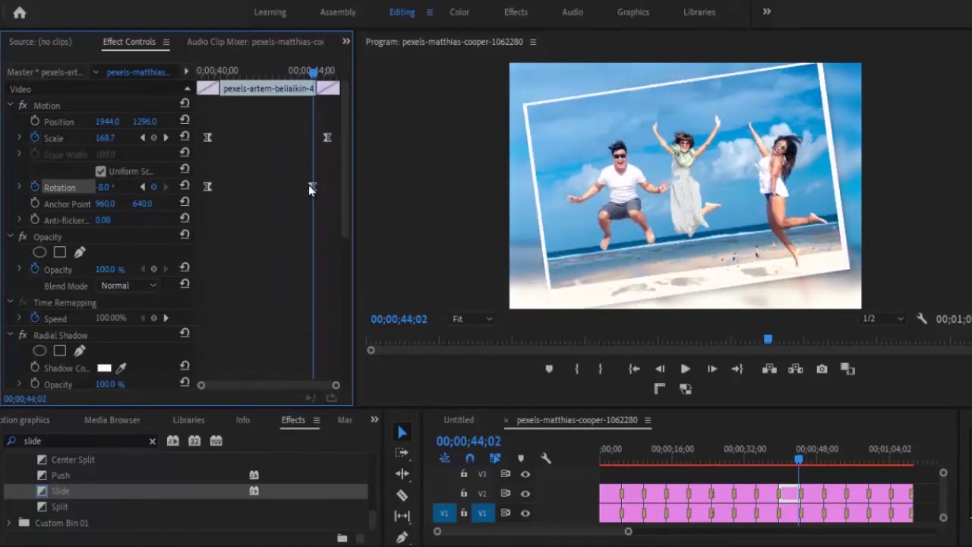
- Set a -9° Rotation keyframe on the tenth V2 clip and apply Ease In to it
click(815, 502)
click(101, 187)
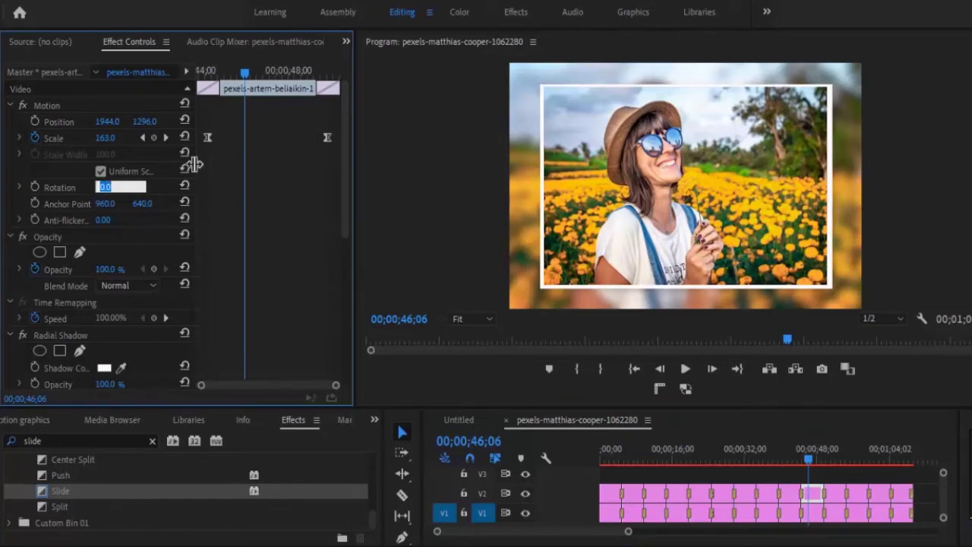
text(-9)
key(Return)
click(35, 187)
right_click(243, 184)
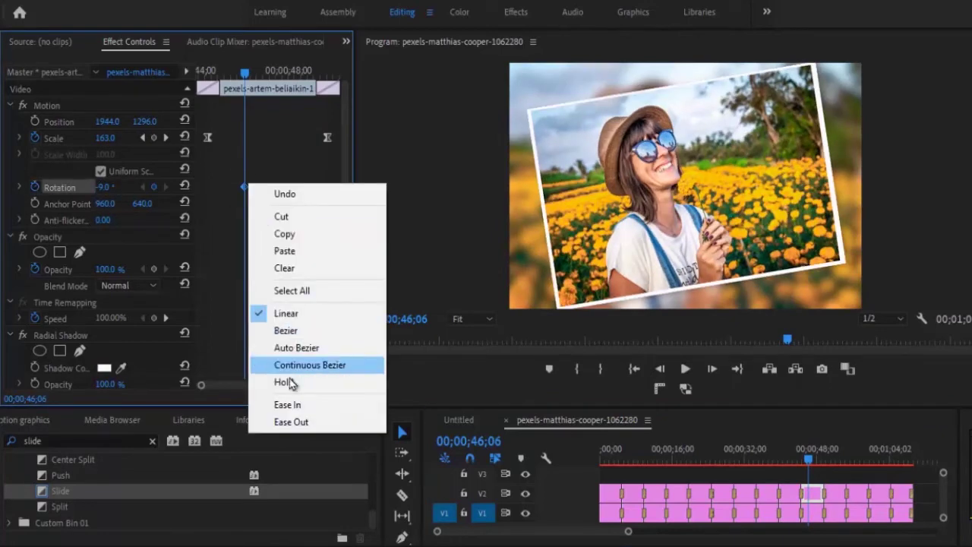
- Add a 0° Rotation keyframe near the end of the tenth V2 clip
drag(243, 185, 322, 187)
click(104, 187)
text(0)
key(Return)
- Set the eleventh V2 clip's Rotation to -6° and enable Rotation keyframing
click(841, 495)
click(841, 495)
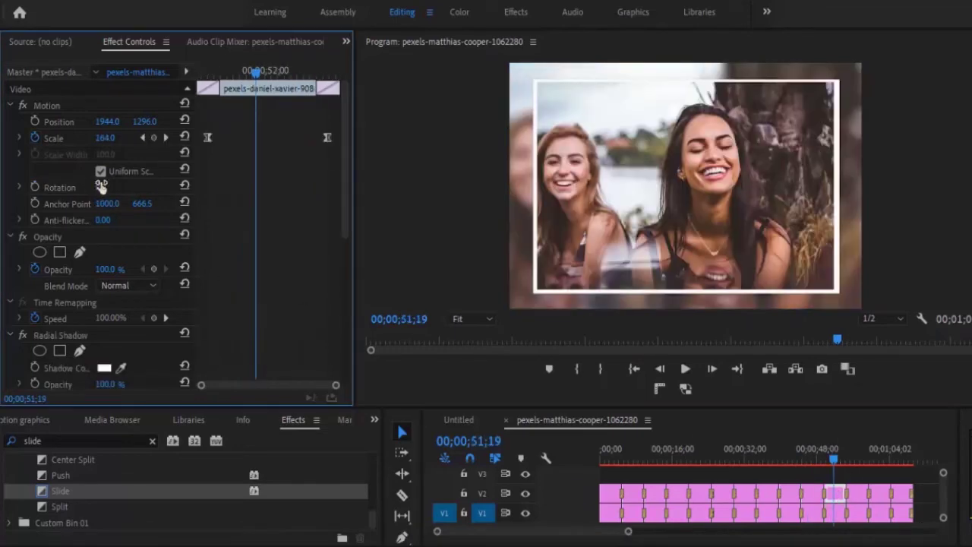
click(103, 186)
text(-6)
key(Return)
click(34, 187)
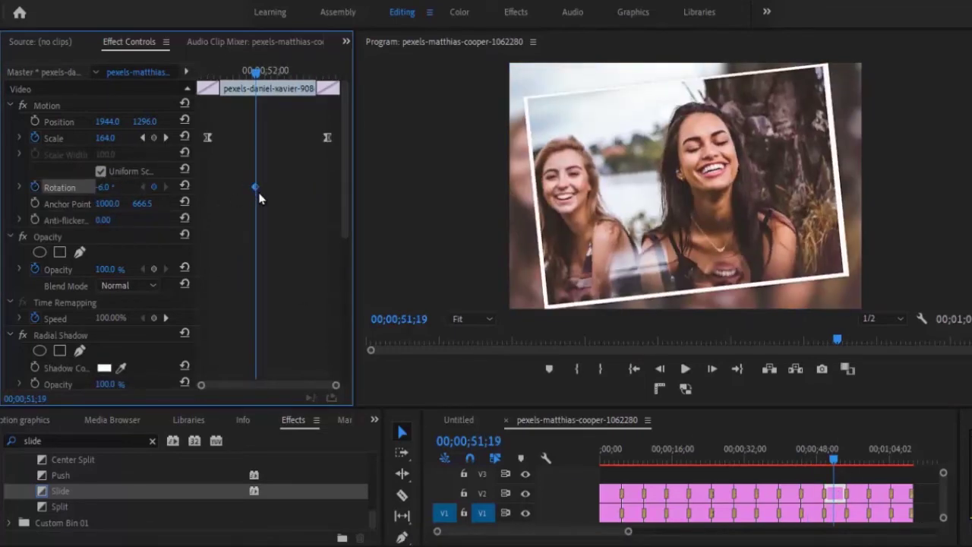
- Apply Ease In to the eleventh V2 clip's Rotation keyframe and align it with the first Scale keyframe
right_click(256, 187)
click(304, 386)
drag(217, 202, 208, 202)
click(822, 368)
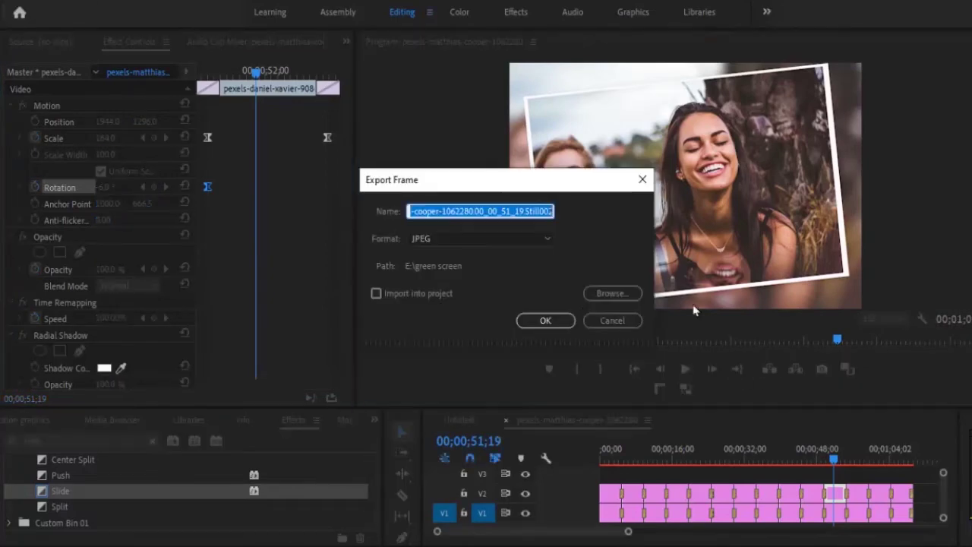
click(643, 180)
- Add a 5° Rotation keyframe near the end of the eleventh V2 clip
click(99, 187)
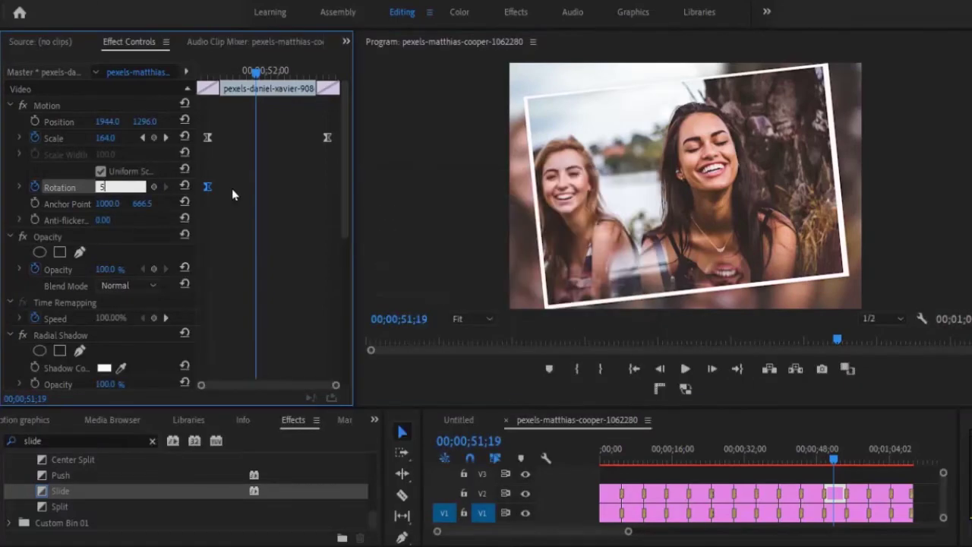
text(5)
key(Return)
click(326, 73)
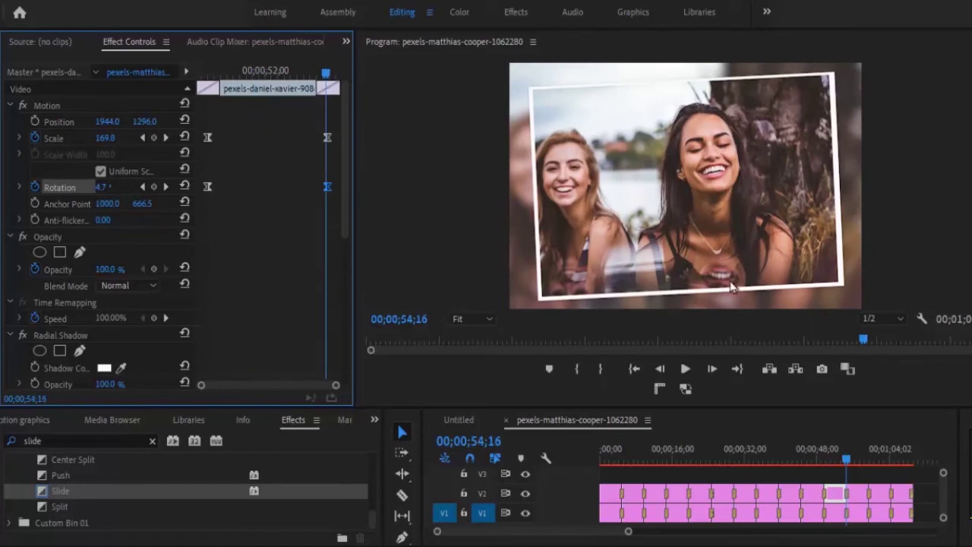
click(823, 370)
key(Return)
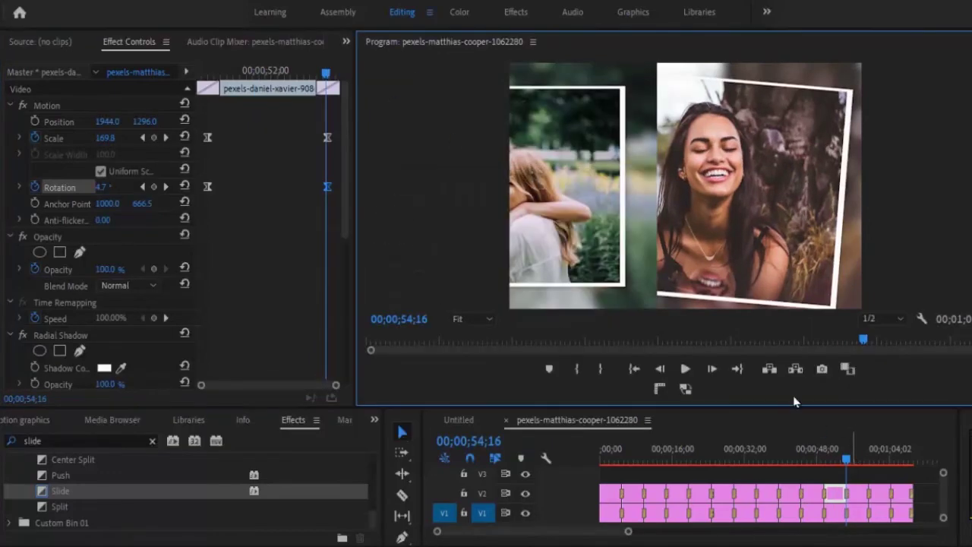
- Set a 9° Rotation keyframe with Ease In on the twelfth V2 clip, aligned with its first Scale keyframe
click(712, 369)
click(712, 368)
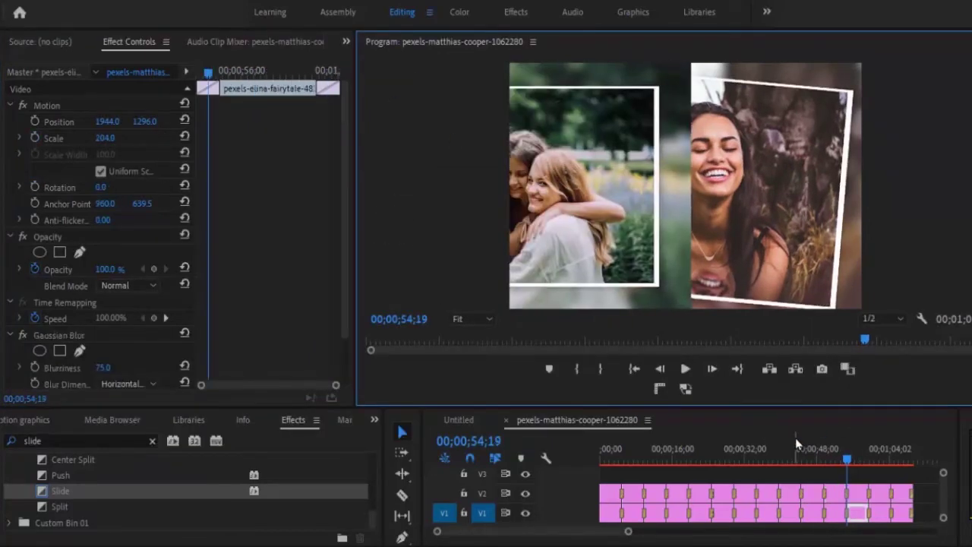
click(853, 449)
click(101, 187)
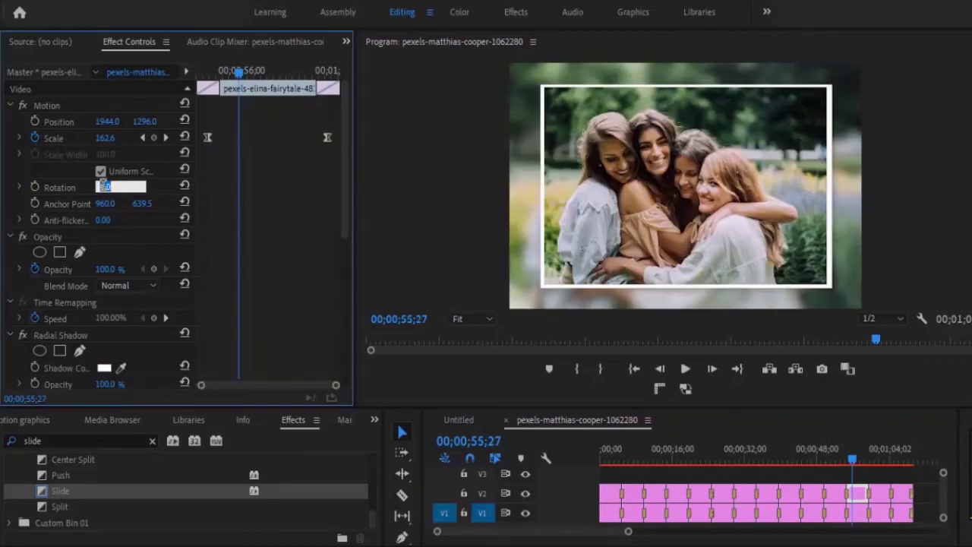
text(9)
key(Return)
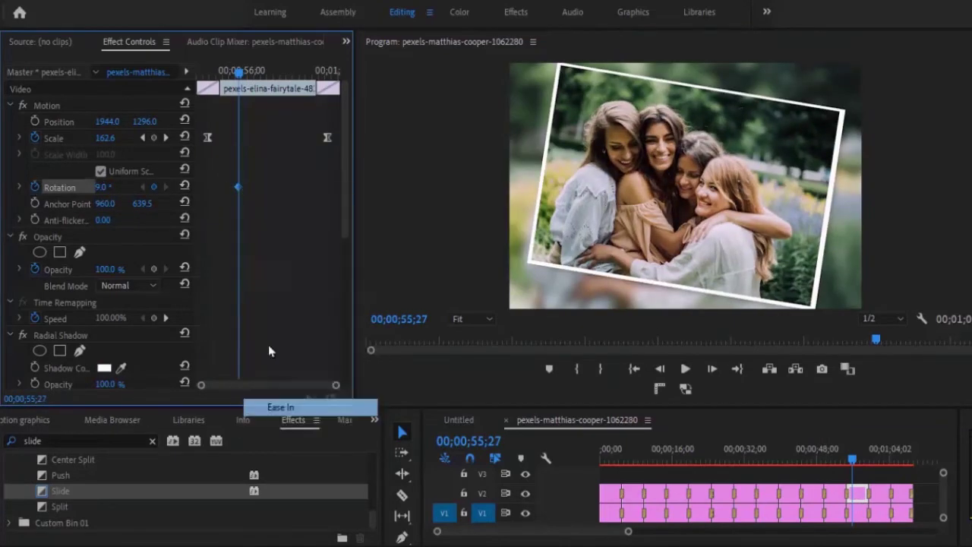
- Add a second Rotation keyframe of -3° to the twelfth V2 clip
click(107, 187)
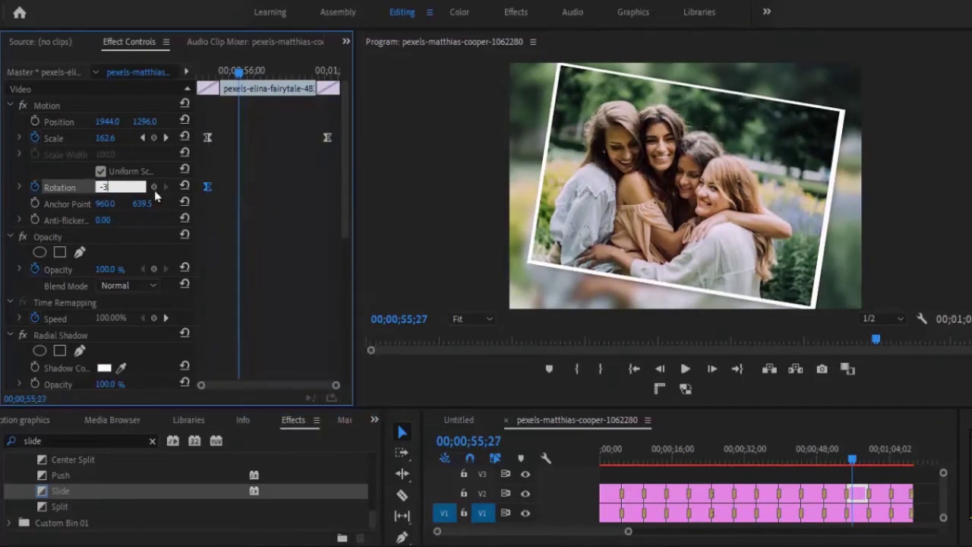
text(-3)
key(Return)
- Set a 9° Rotation keyframe with Ease In on the thirteenth V2 clip, near the clip's start
click(883, 460)
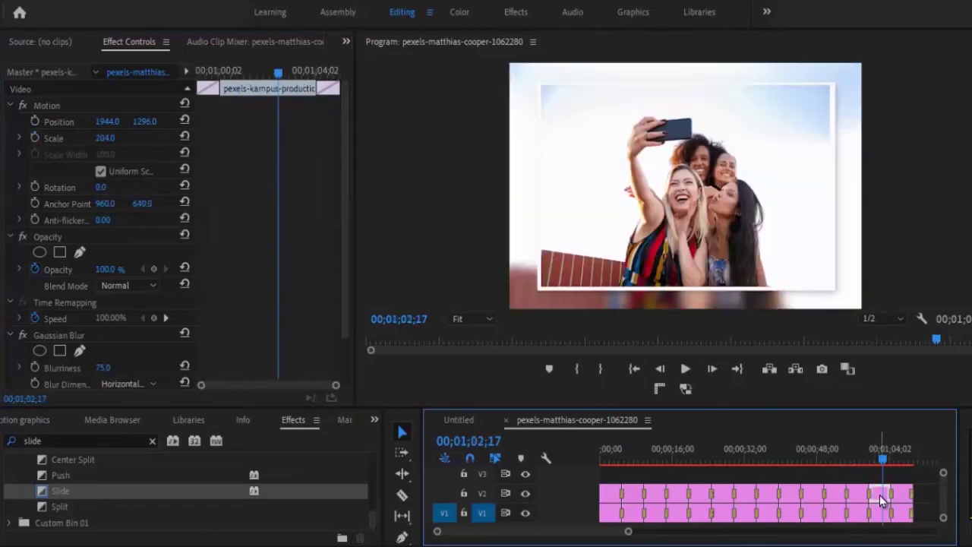
click(101, 189)
text(9)
key(Return)
right_click(278, 188)
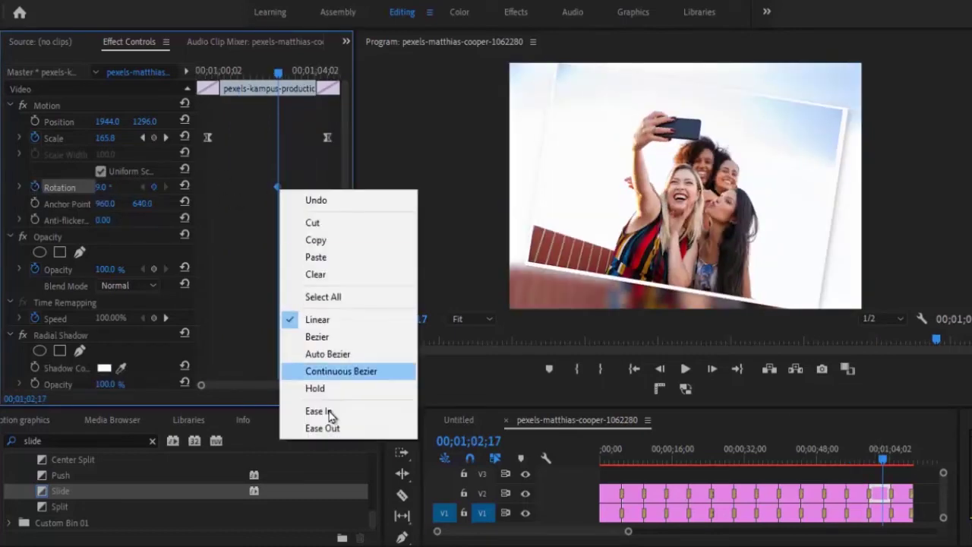
click(329, 413)
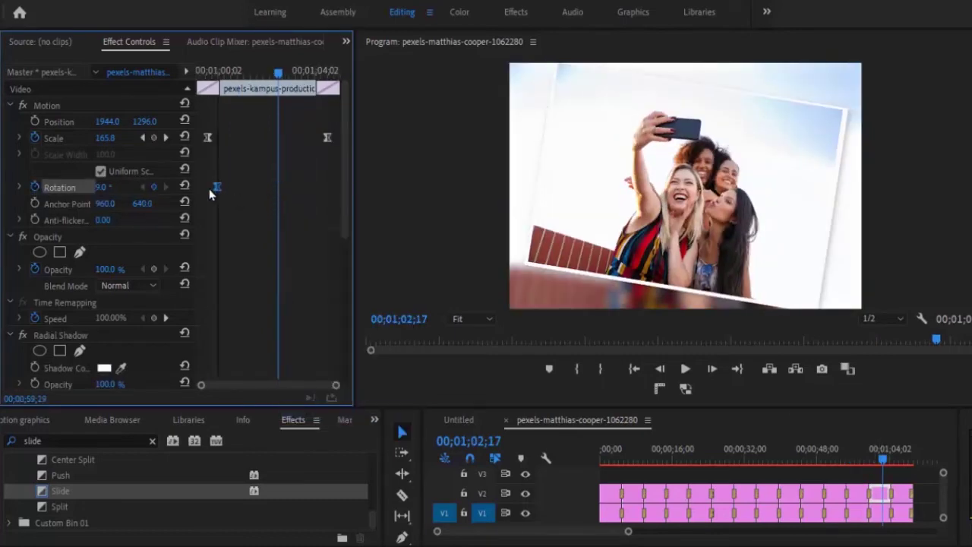
- Add a second Rotation keyframe of 0° to the thirteenth V2 clip
click(107, 187)
text(0)
key(Return)
- Set a -6° Rotation keyframe with Ease In on the last V2 clip, aligned with its first Scale keyframe
click(895, 460)
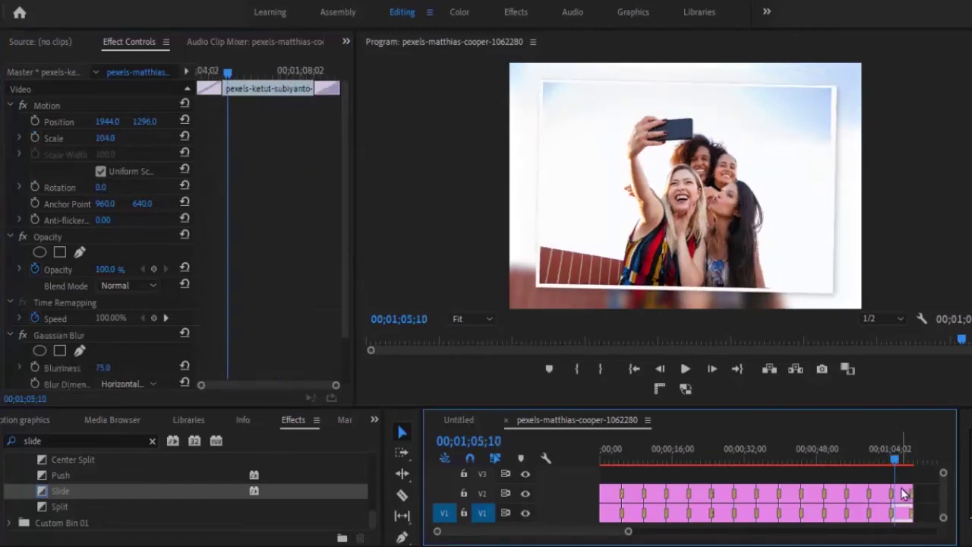
click(905, 493)
click(105, 187)
text(-6)
key(Return)
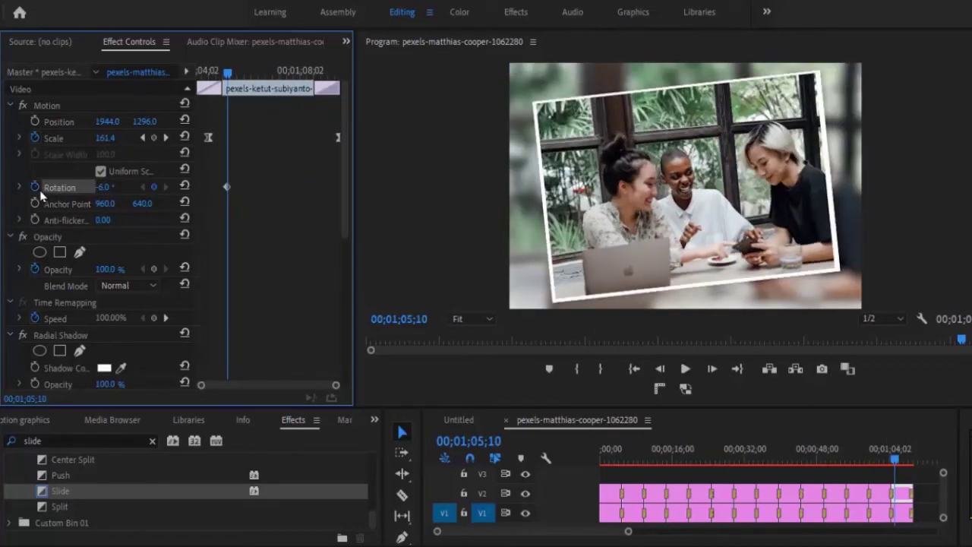
right_click(226, 186)
click(276, 276)
- Add a 4° Rotation keyframe to the last V2 clip and align it with the final Scale keyframe
click(104, 187)
text(-6.1)
key(Return)
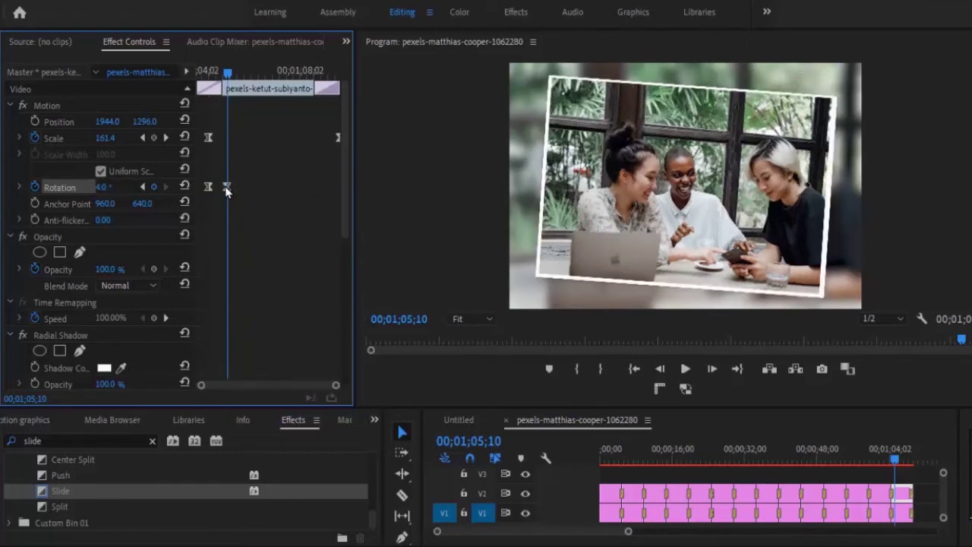
drag(228, 187, 338, 190)
- Render and play back the slideshow to check the rotation animations, and return the playhead to the first clip
key(space)
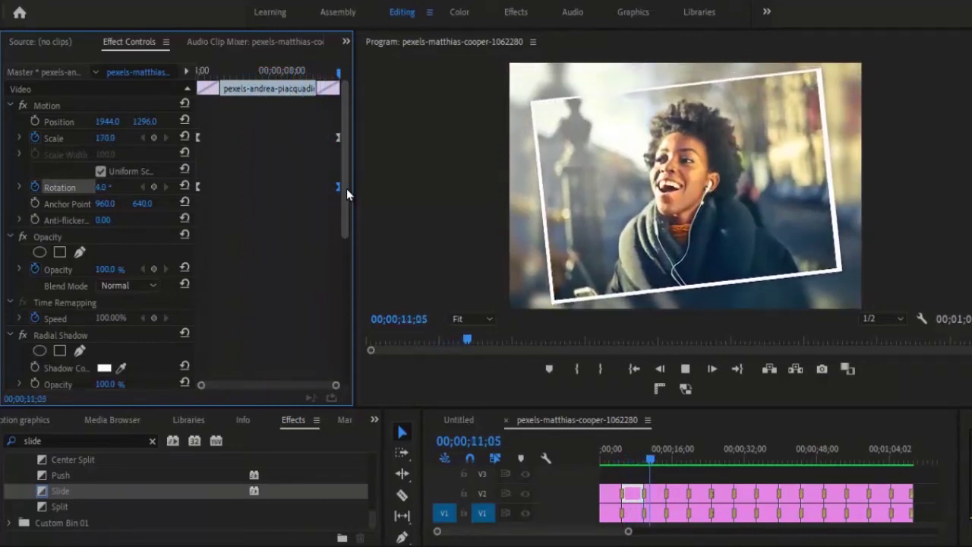
drag(663, 459, 611, 460)
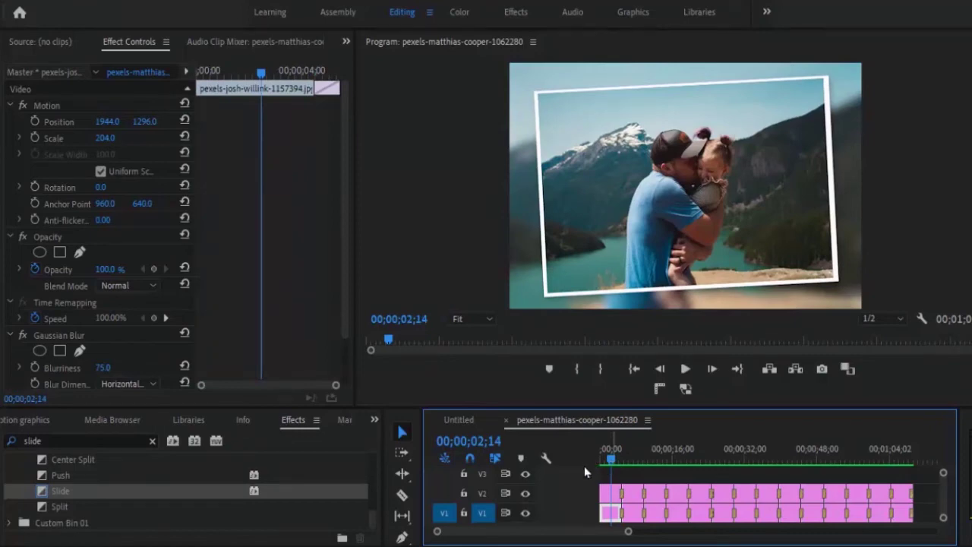
- Apply the Basic 3D effect from the Perspective video effects to the first V2 clip
click(152, 441)
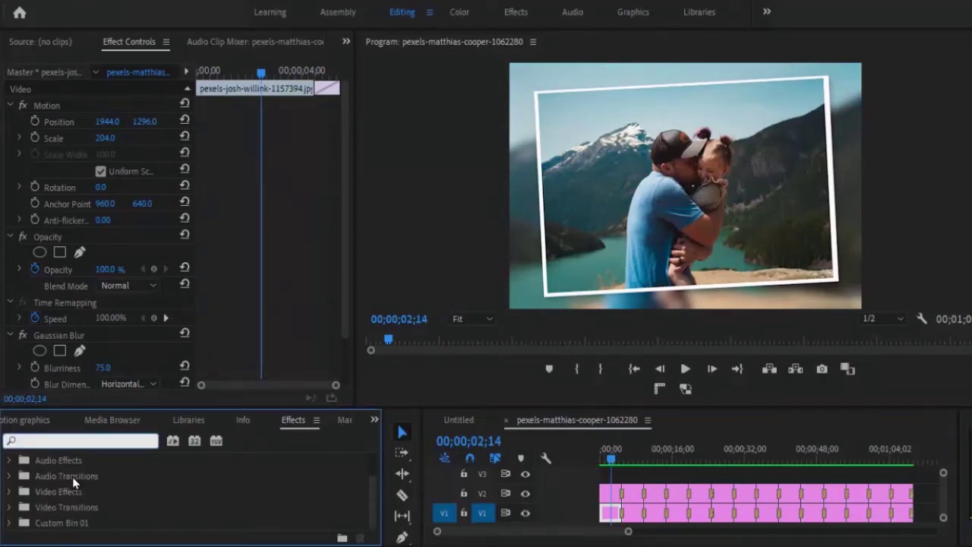
click(8, 492)
scroll(23, 494, down, 2)
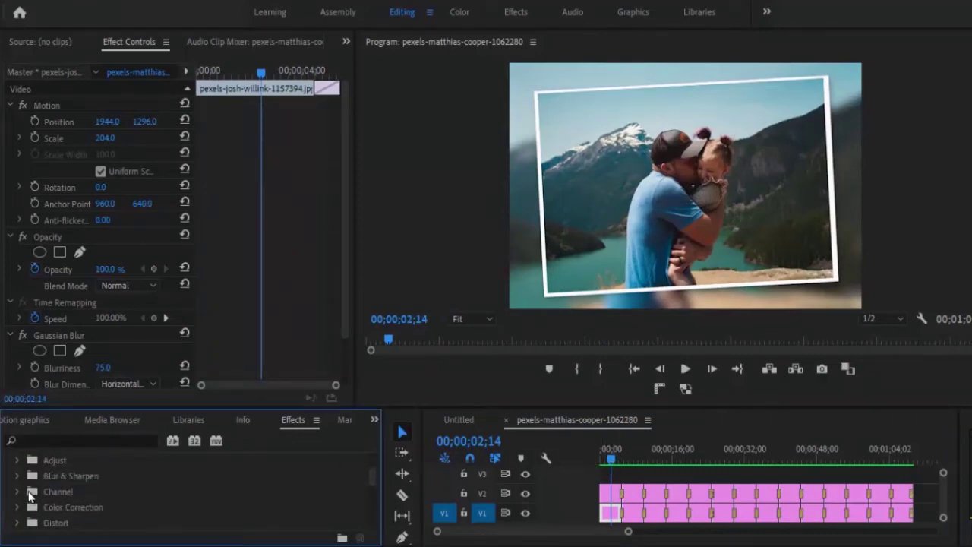
scroll(30, 495, down, 1)
scroll(31, 497, down, 2)
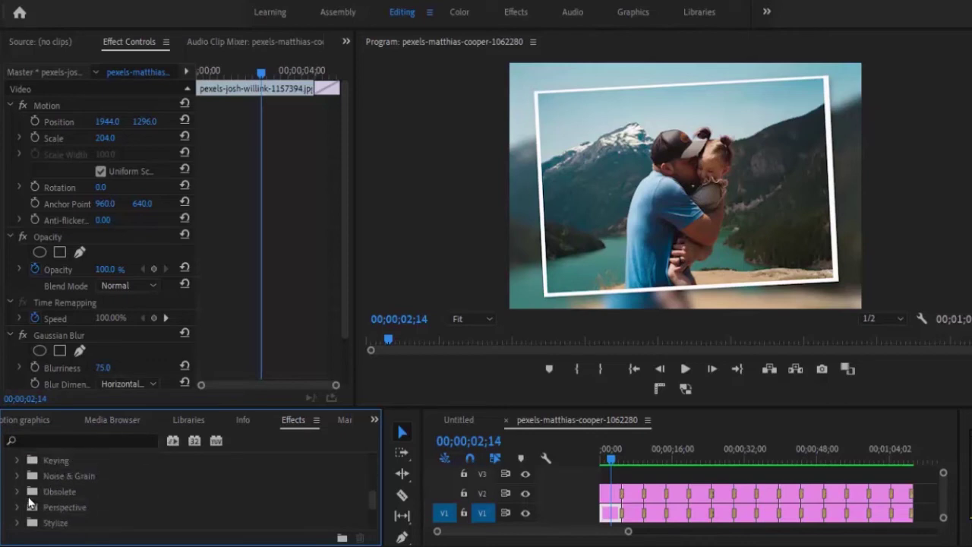
click(23, 510)
scroll(26, 513, down, 2)
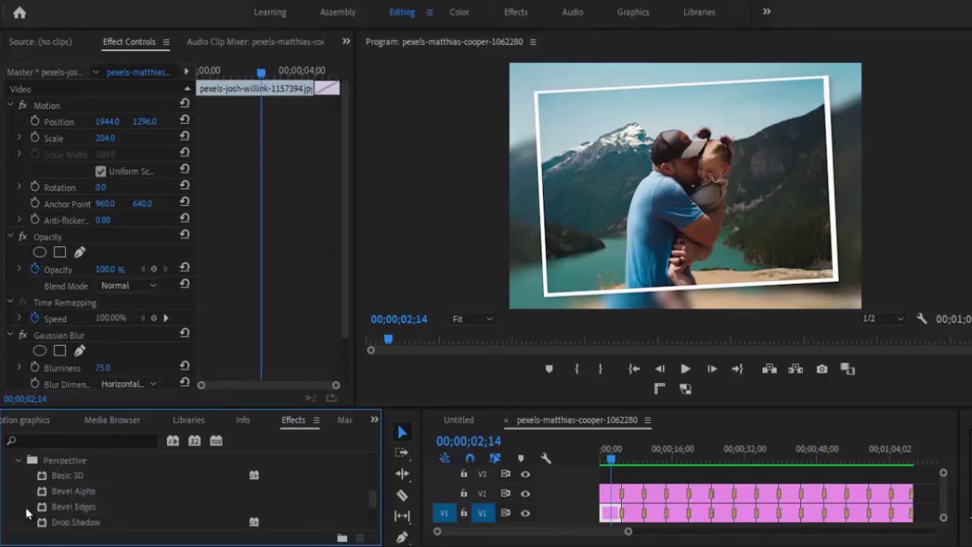
click(72, 478)
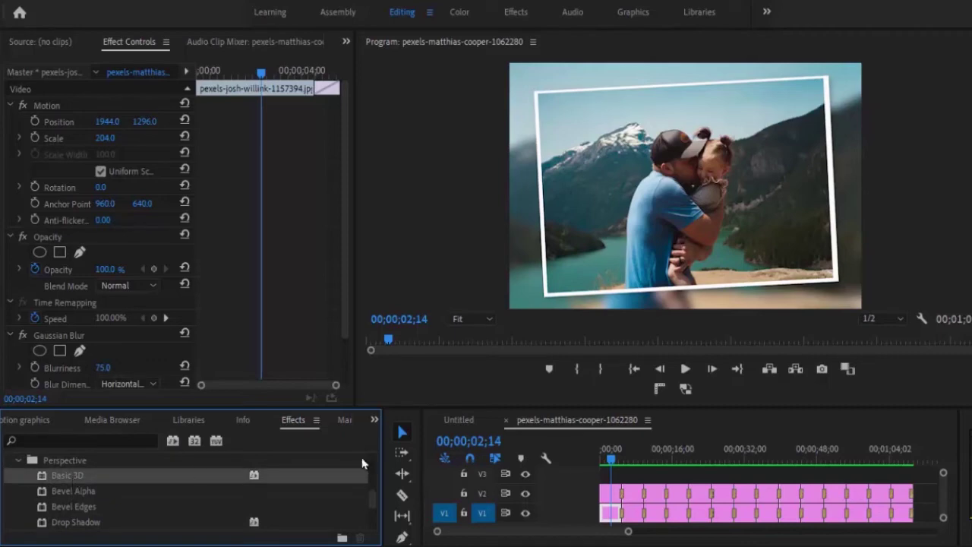
drag(122, 471, 614, 501)
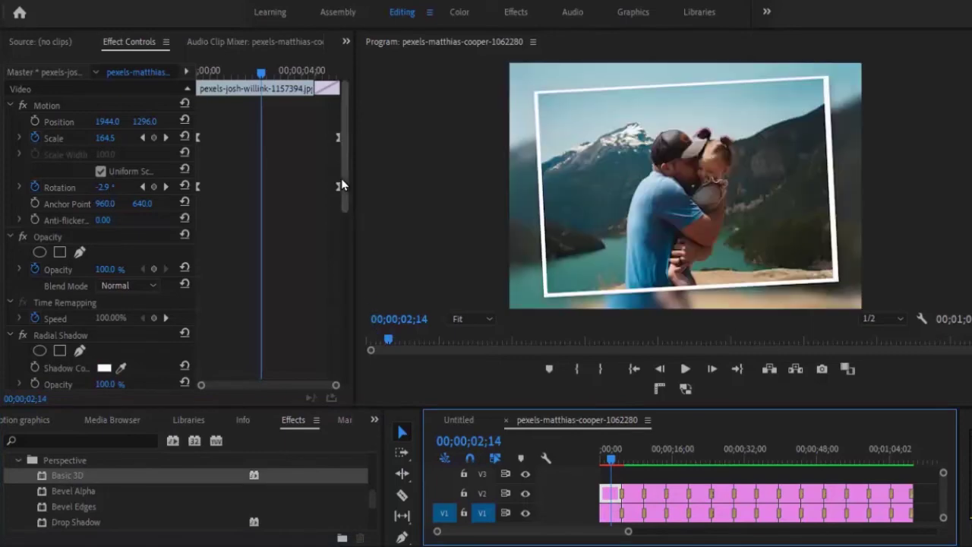
- Set a -8° Basic 3D Swivel keyframe with Ease In at the start of the first V2 clip
drag(340, 190, 344, 359)
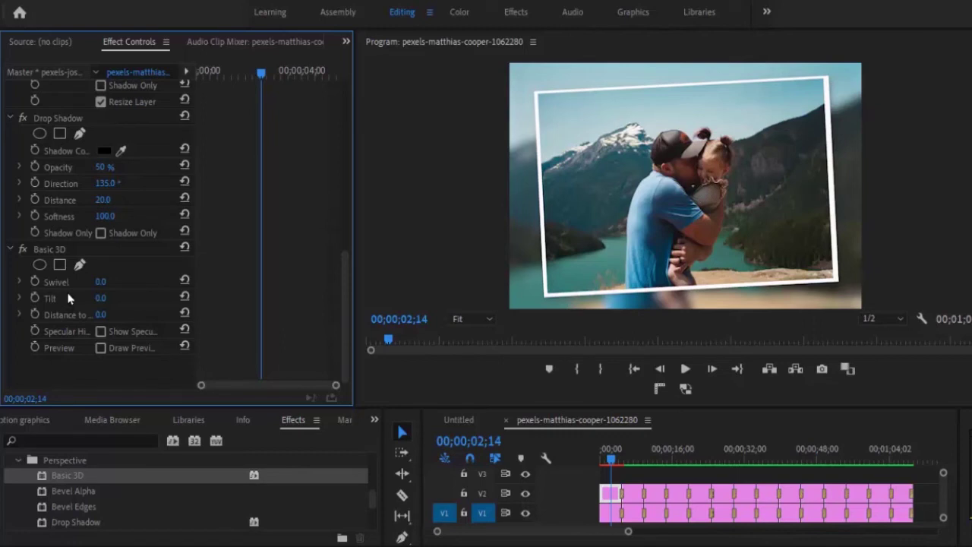
click(99, 282)
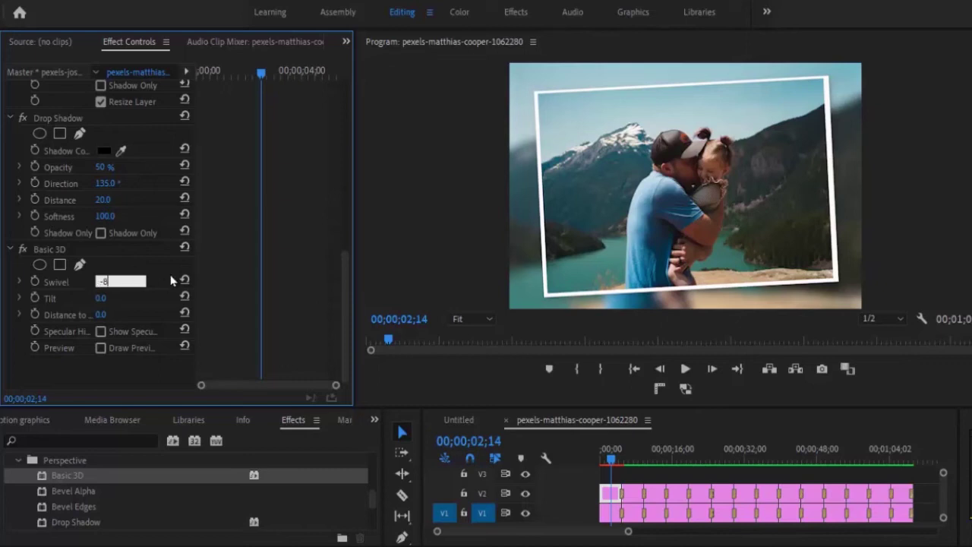
text(-8)
key(Return)
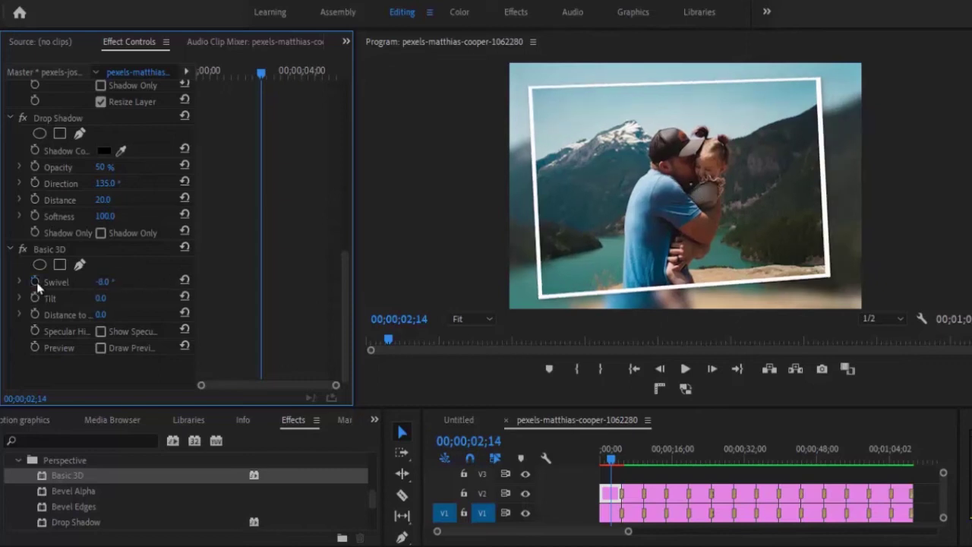
click(35, 282)
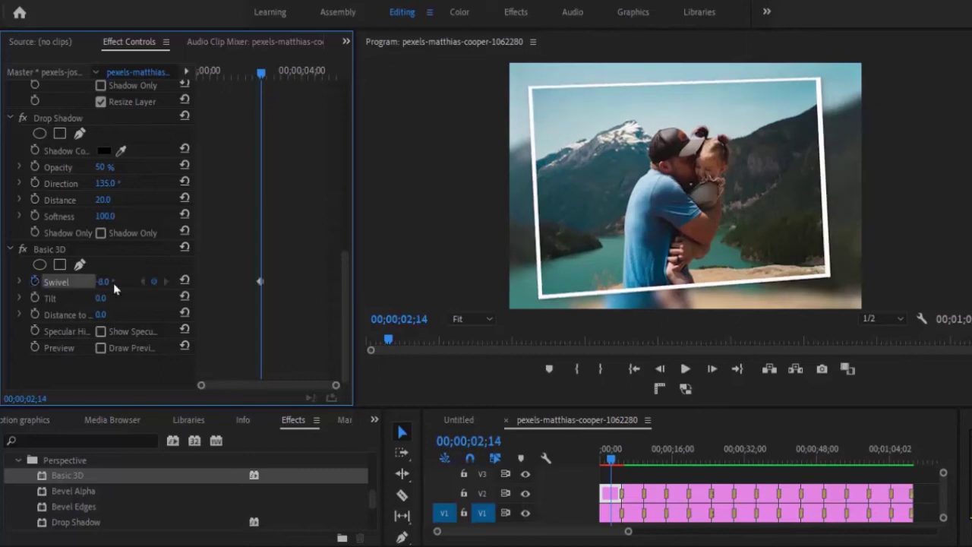
right_click(260, 281)
click(310, 503)
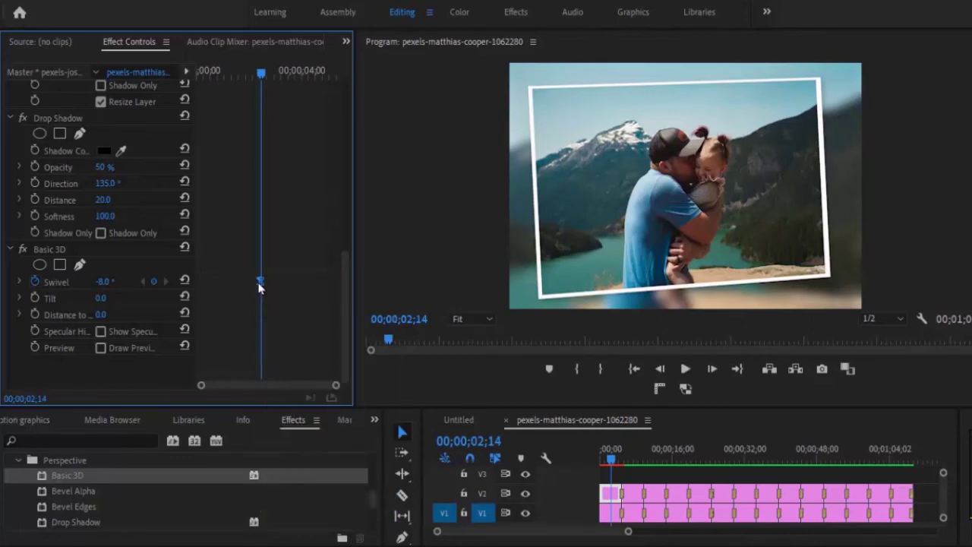
- Add a -3° Swivel keyframe to the first V2 clip and move it to the clip's end
click(104, 281)
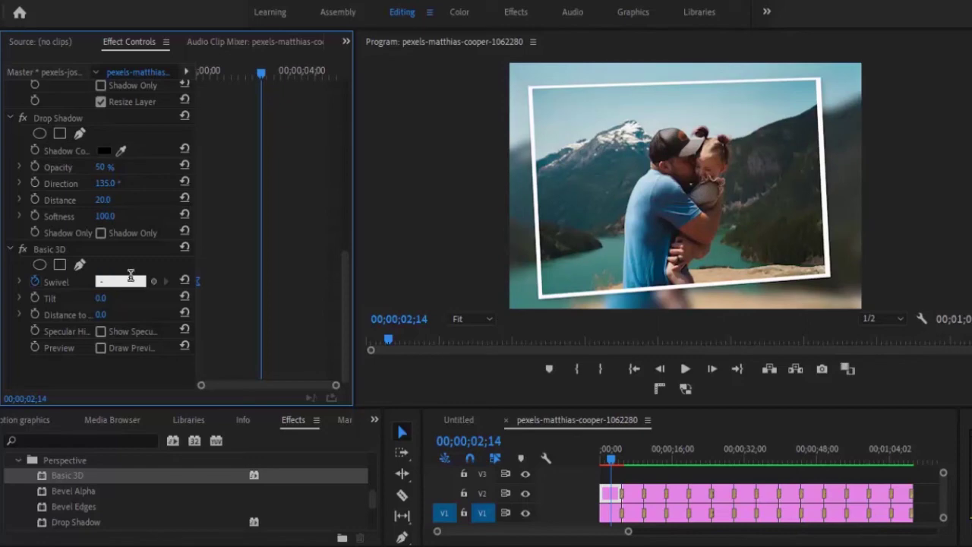
text(-3)
key(Return)
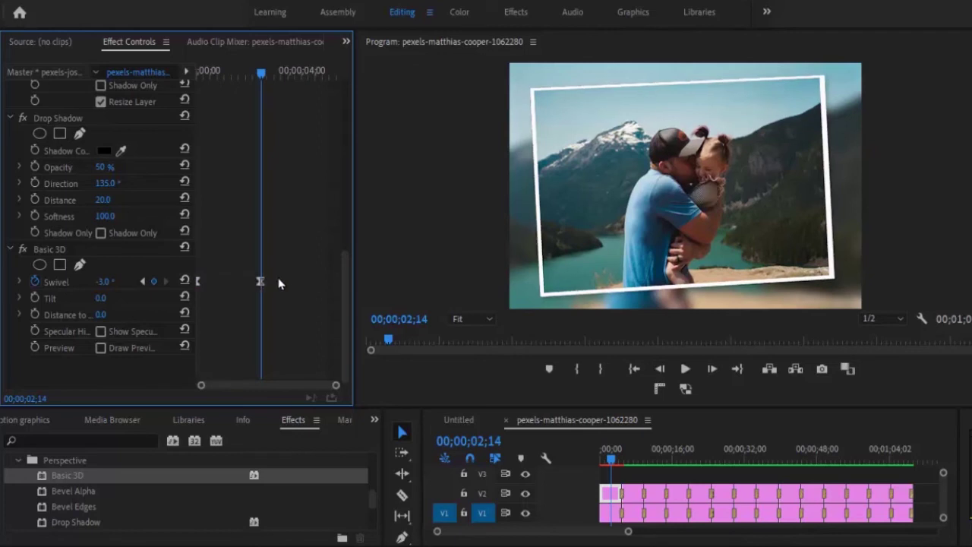
drag(278, 283, 353, 287)
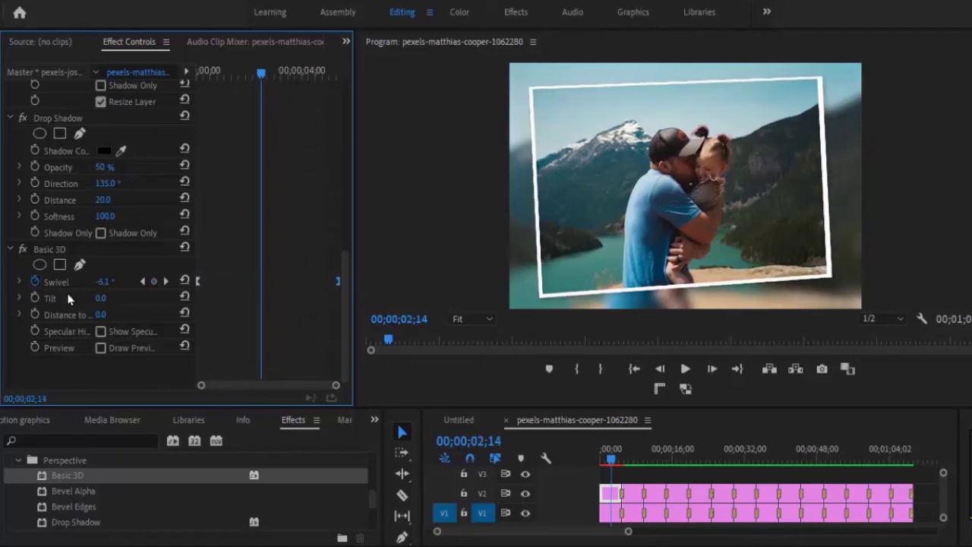
- Set the first V2 clip's Basic 3D Tilt to -15° and enable Tilt keyframing
click(99, 298)
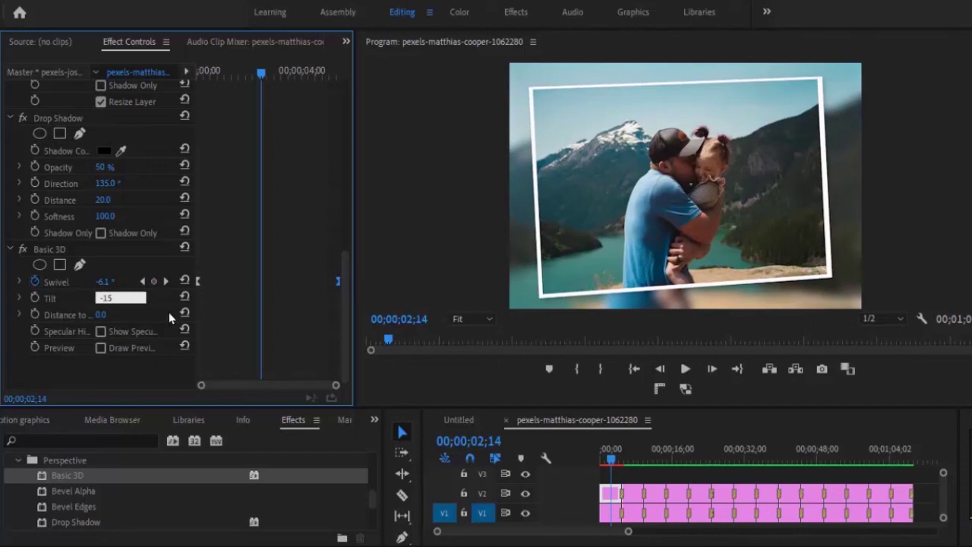
key(Return)
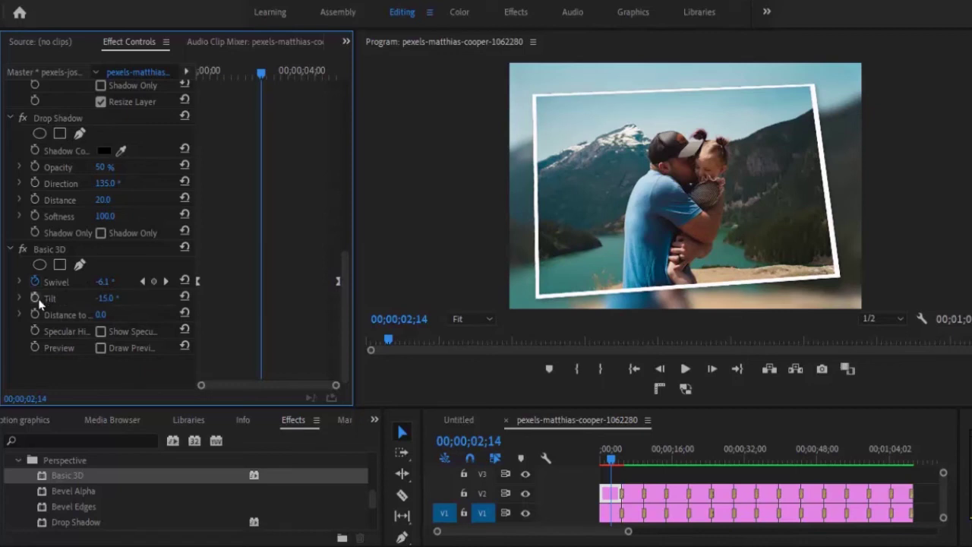
click(34, 299)
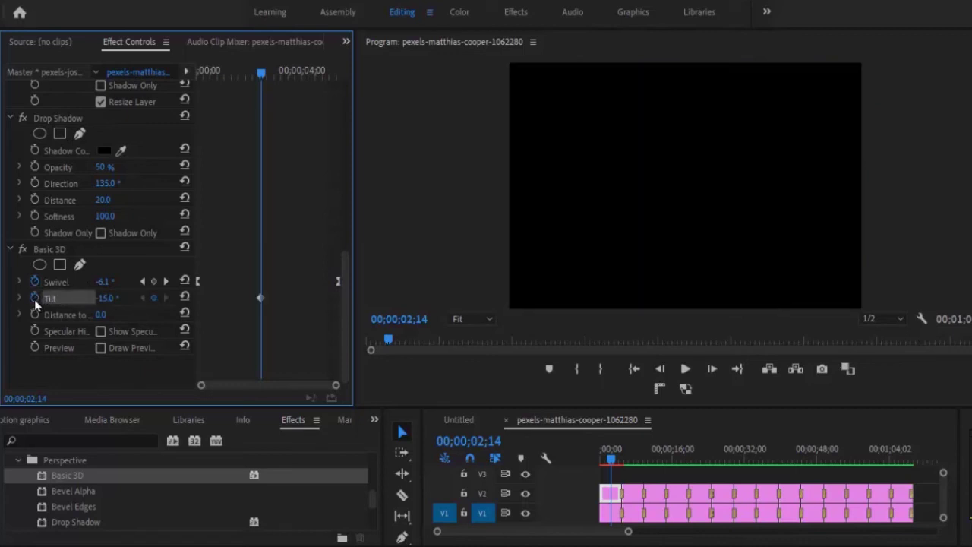
- Apply Ease In to the first V2 clip's Tilt keyframe and move it to the clip's start
click(258, 298)
right_click(259, 304)
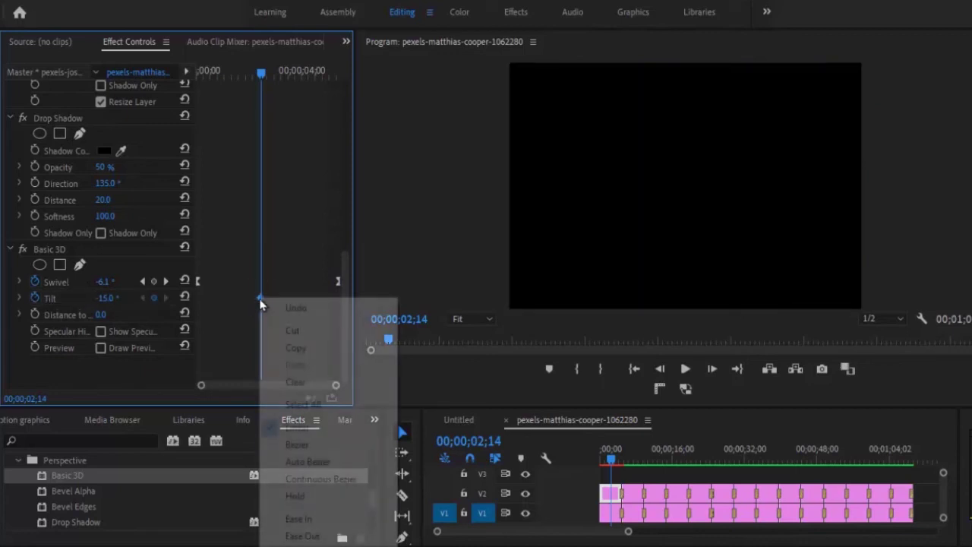
click(304, 519)
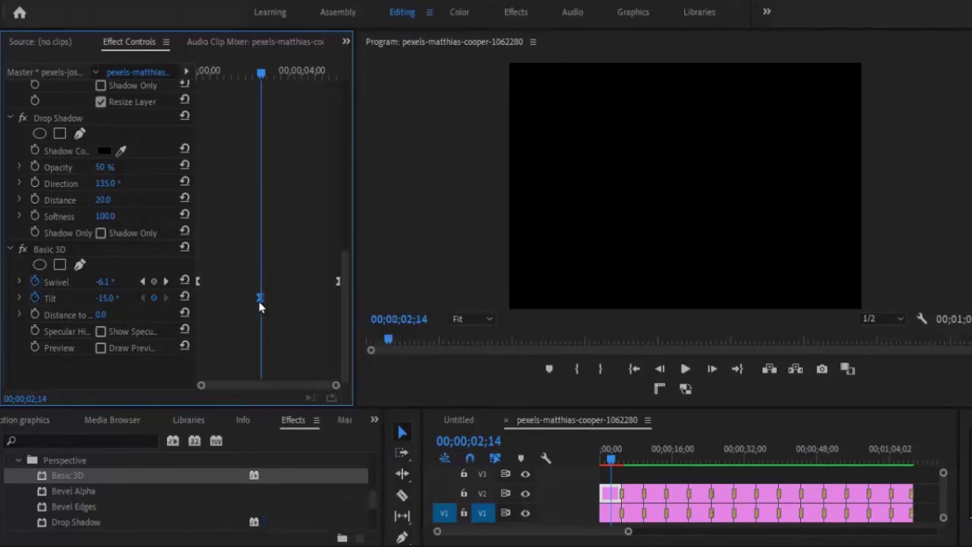
drag(259, 298, 197, 298)
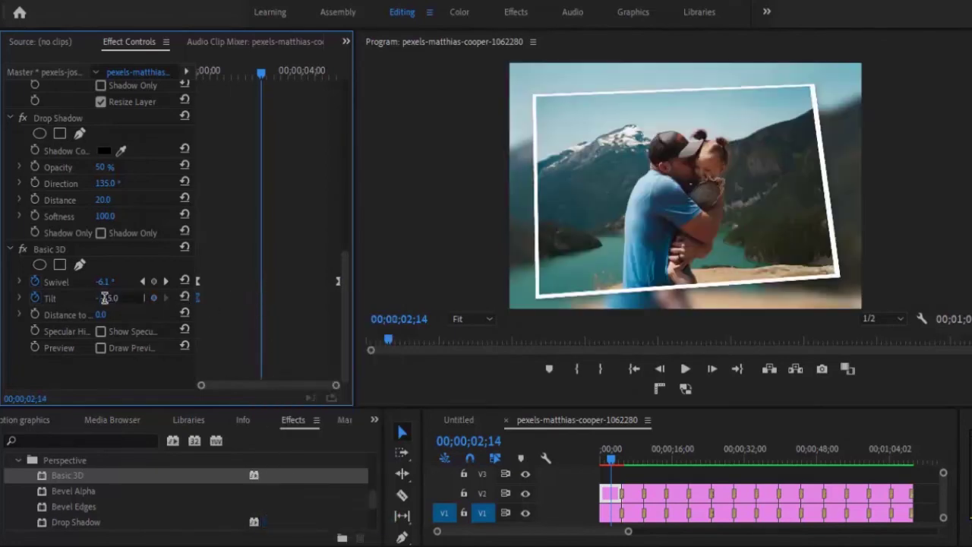
- Add a 9° Basic 3D Tilt keyframe to the first V2 clip and move it to the clip's end
click(100, 297)
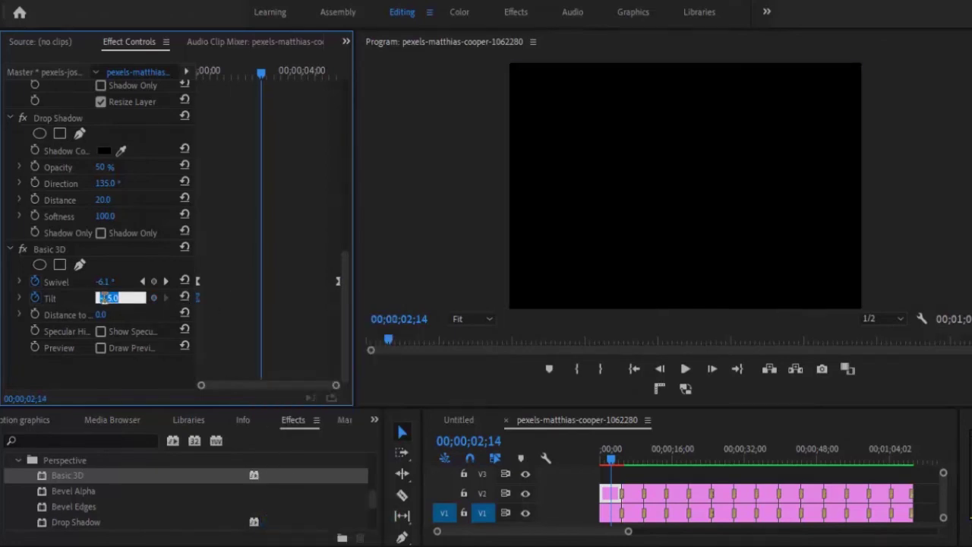
text(9)
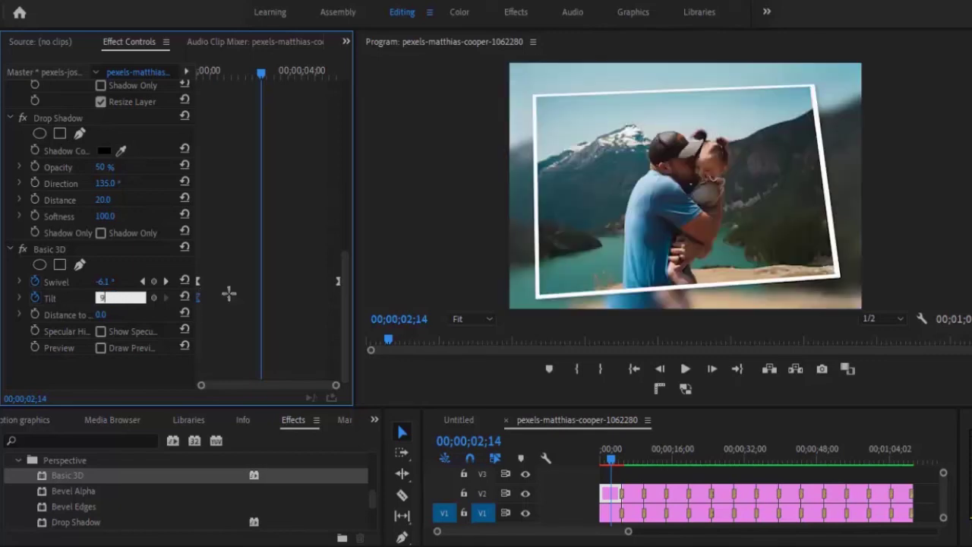
key(Return)
drag(259, 302, 346, 304)
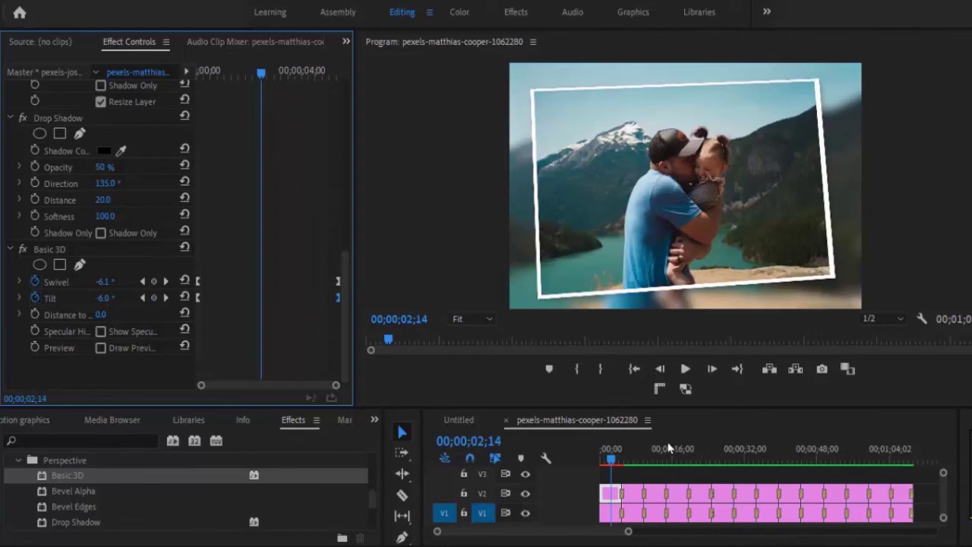
- Play the sequence from its start through the first transition to review the first clip's Swivel and Tilt animation
click(604, 456)
key(space)
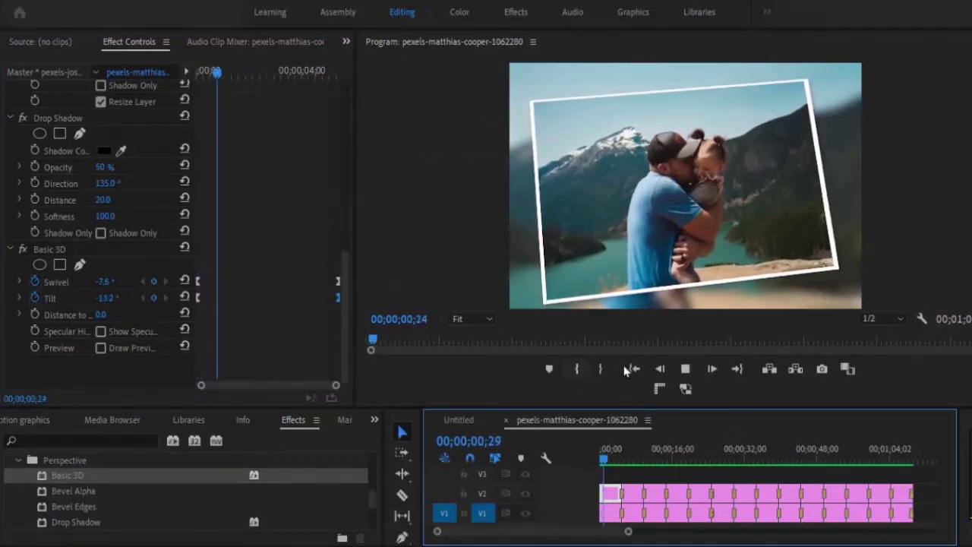
click(634, 369)
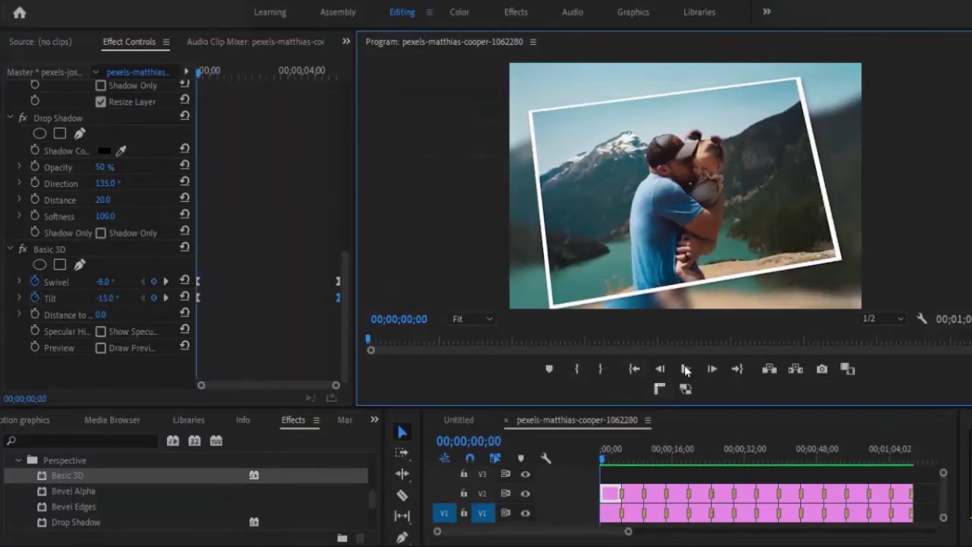
click(686, 370)
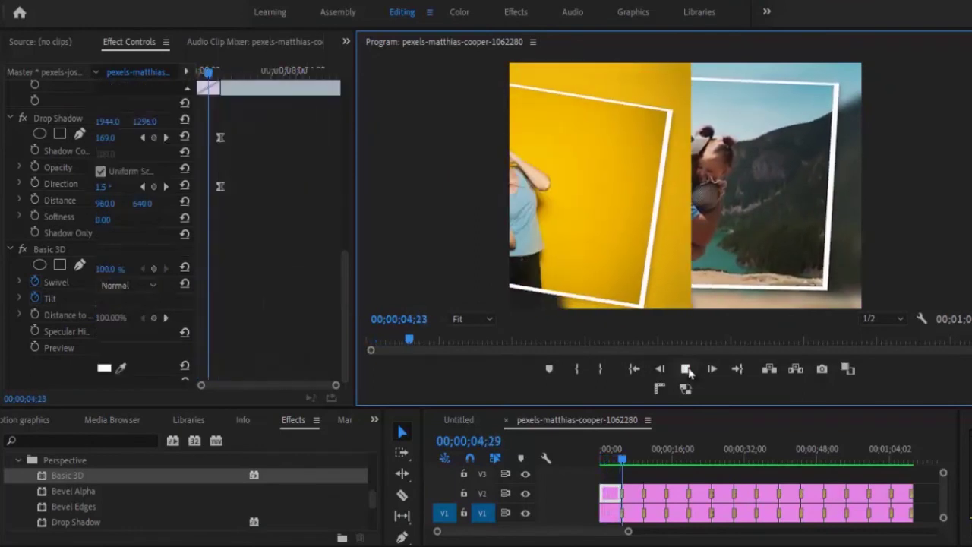
click(686, 370)
key(Home)
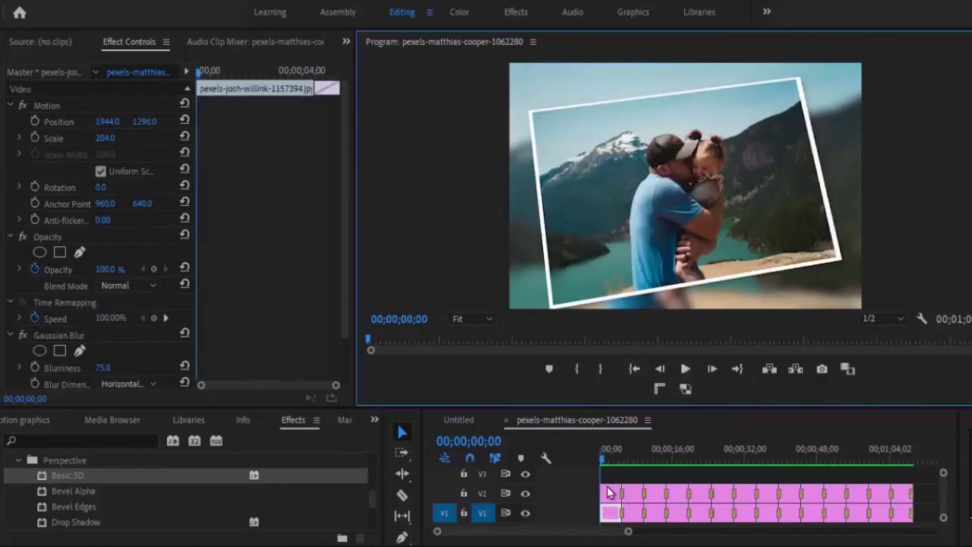
- Copy the animated Basic 3D effect from the first V2 clip and paste it onto all the other V2 clips
click(609, 493)
scroll(126, 328, down, 1)
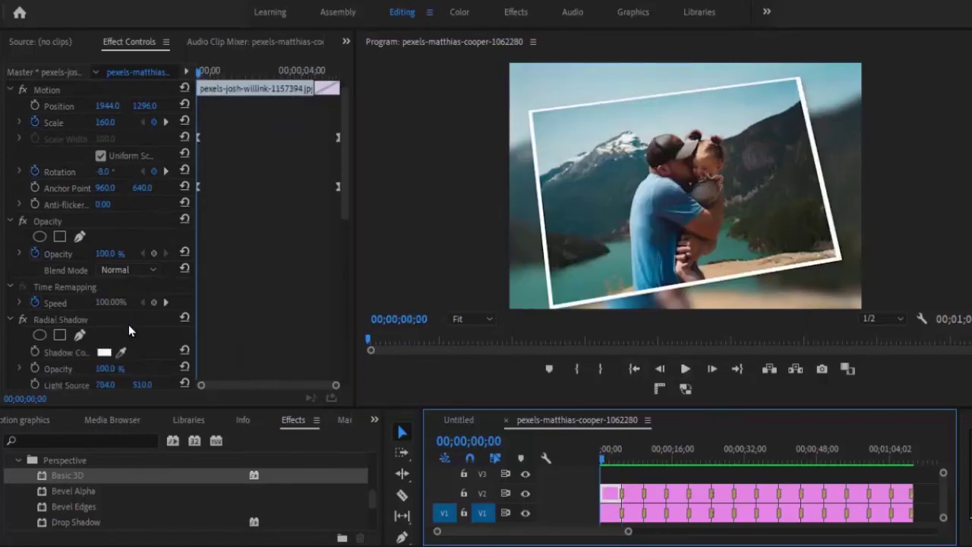
scroll(129, 331, down, 5)
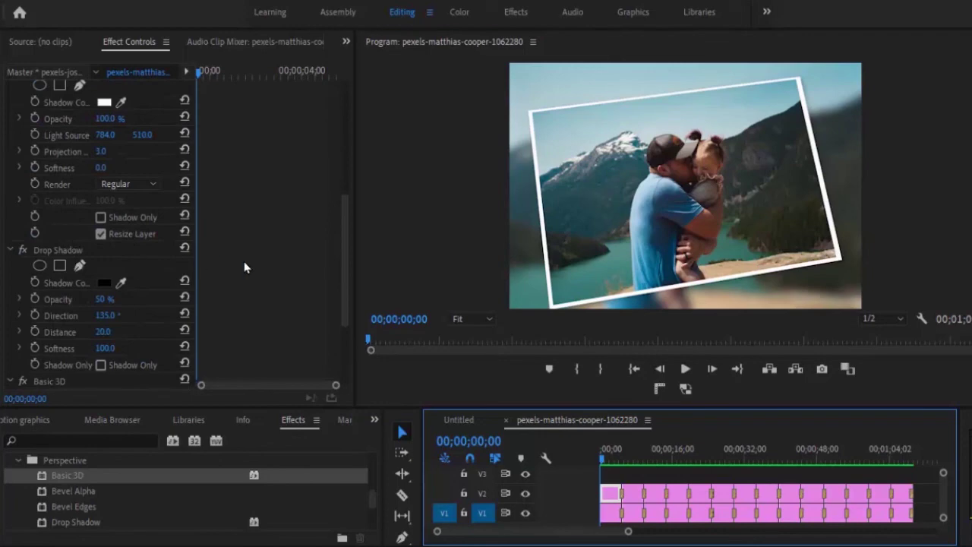
scroll(244, 267, down, 5)
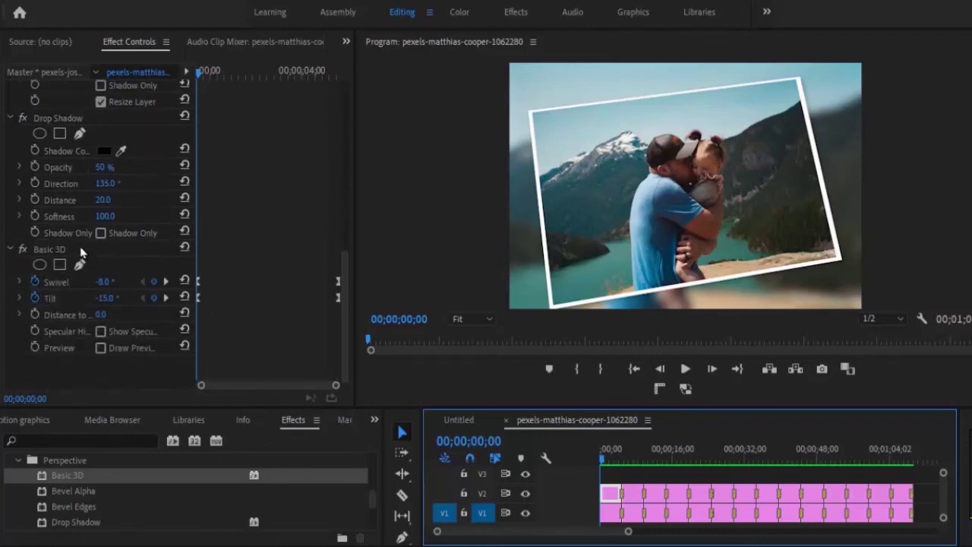
right_click(79, 246)
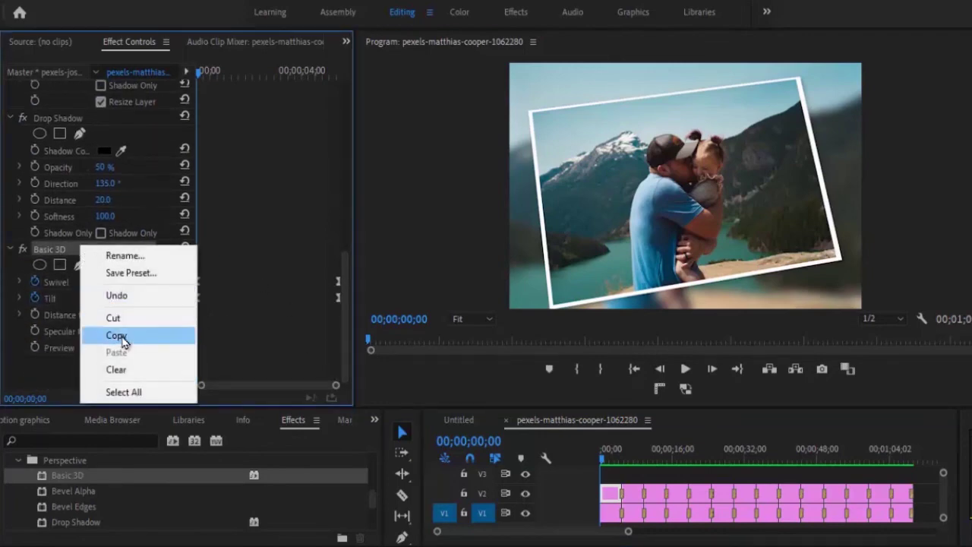
click(116, 336)
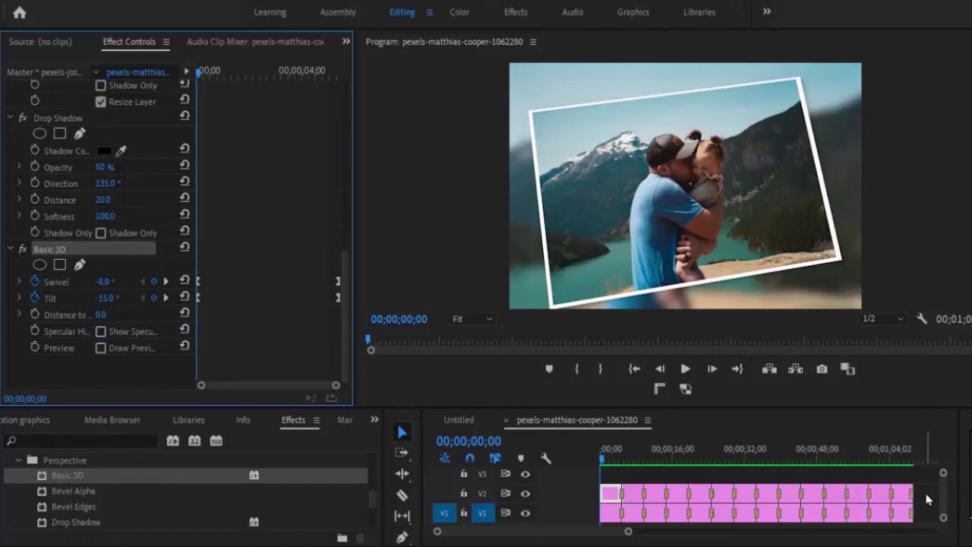
drag(927, 494, 631, 493)
key(ctrl+v)
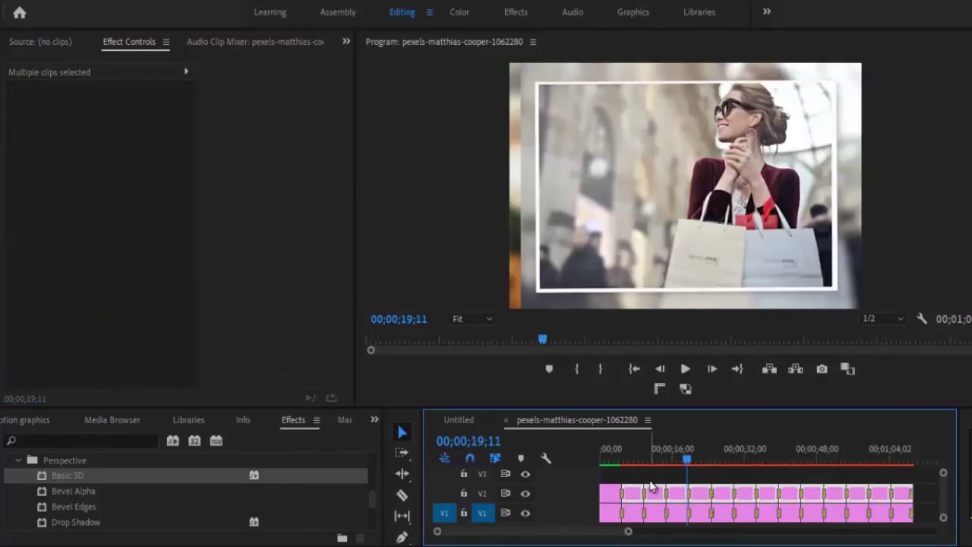